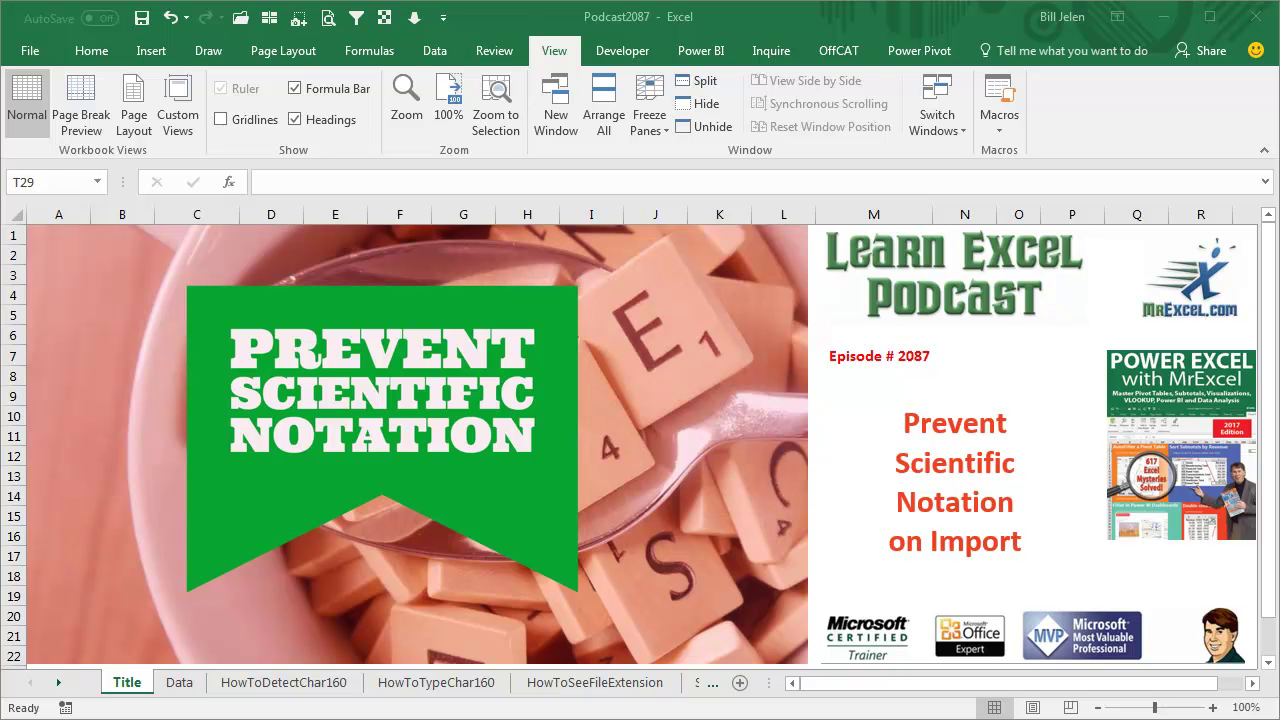
- Switch to the Data sheet of the Podcast2087 workbook
click(181, 682)
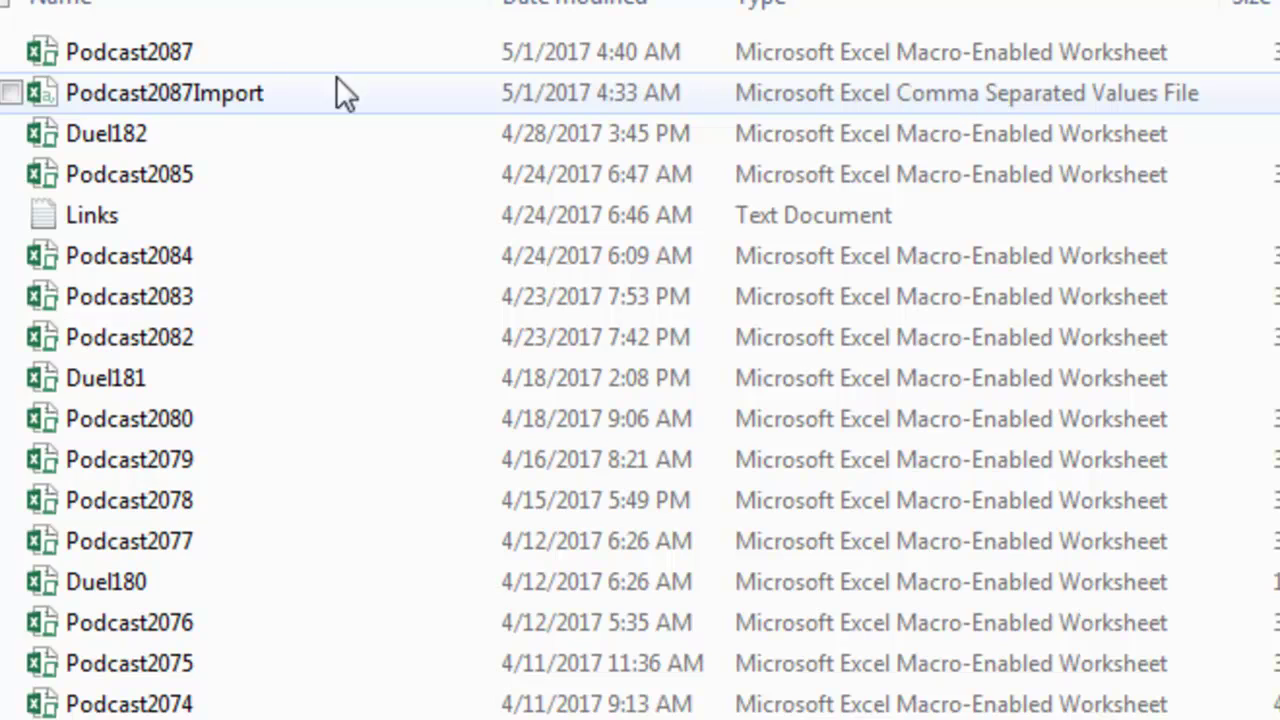
- Open Podcast2087Import.csv in Excel, auto-fit column B and widen columns C, D and A
double_click(222, 94)
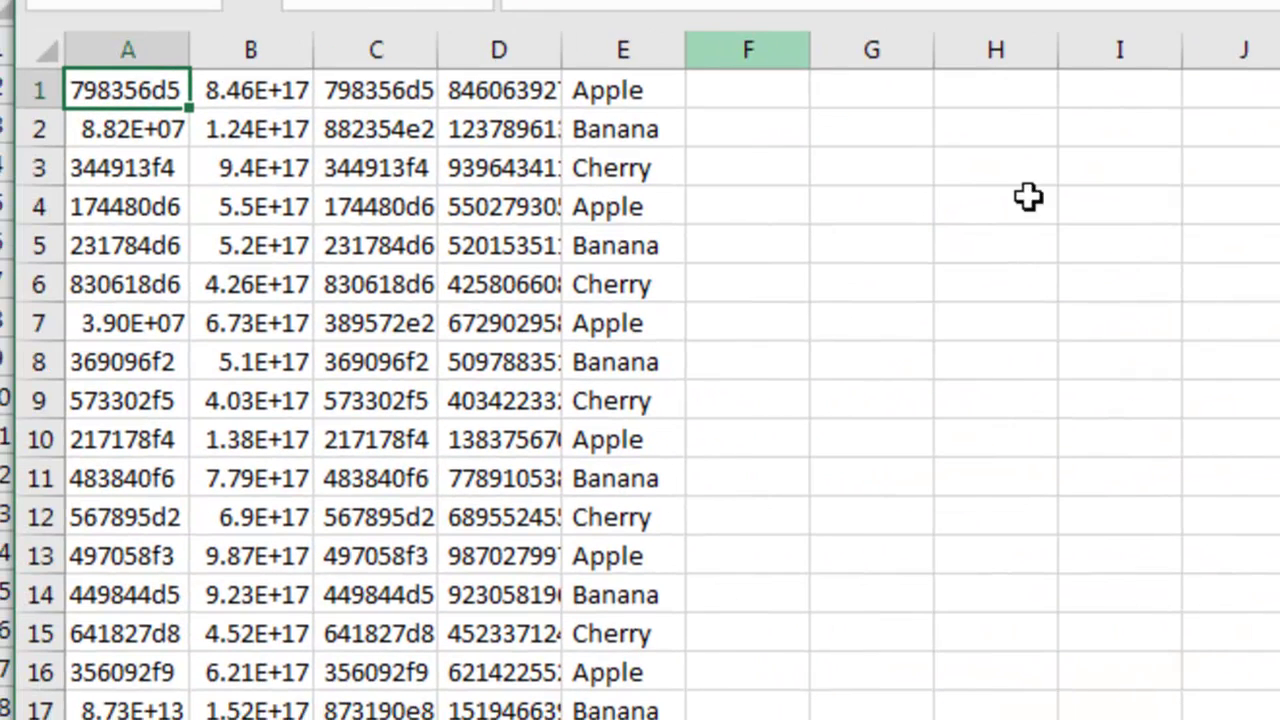
double_click(313, 50)
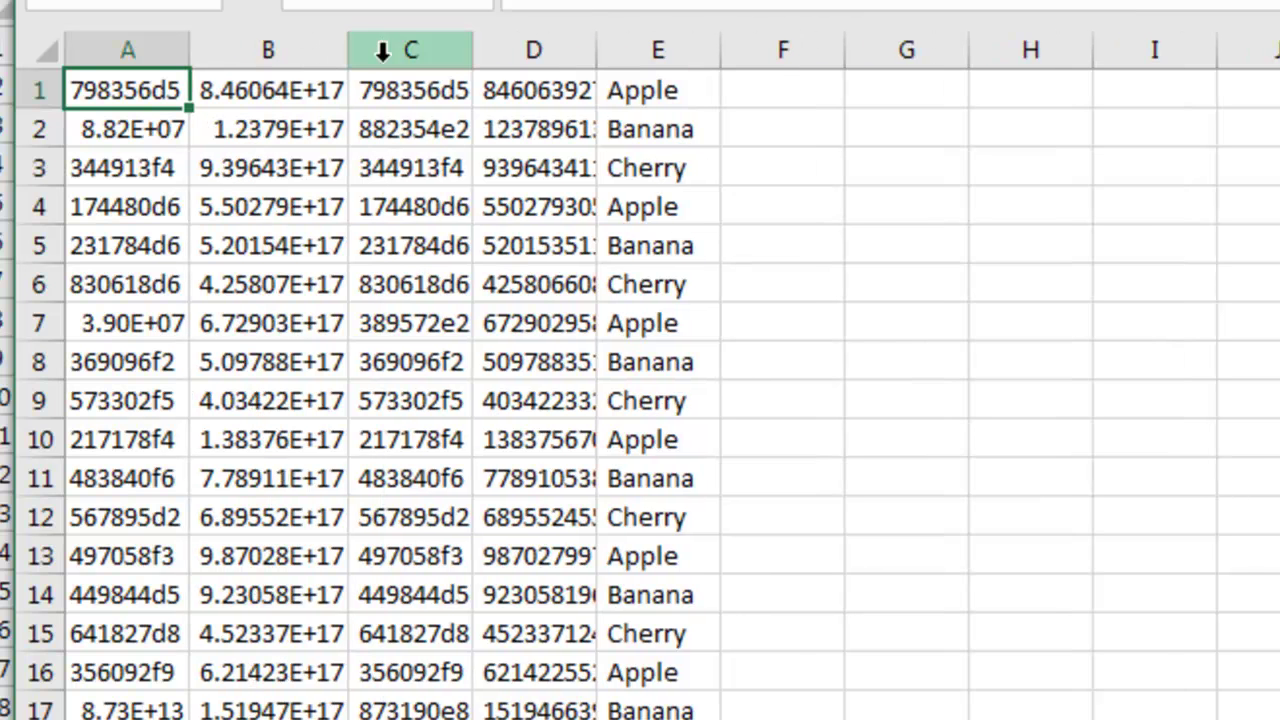
drag(472, 48, 530, 47)
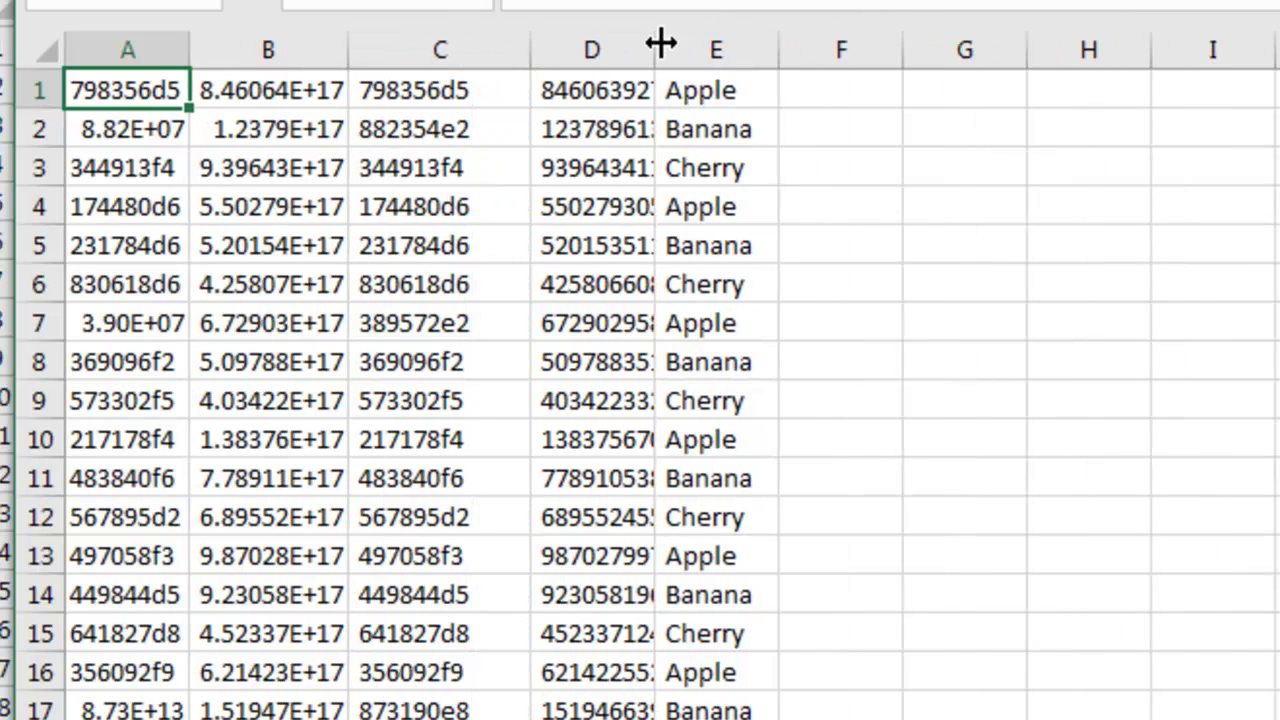
drag(656, 42, 938, 47)
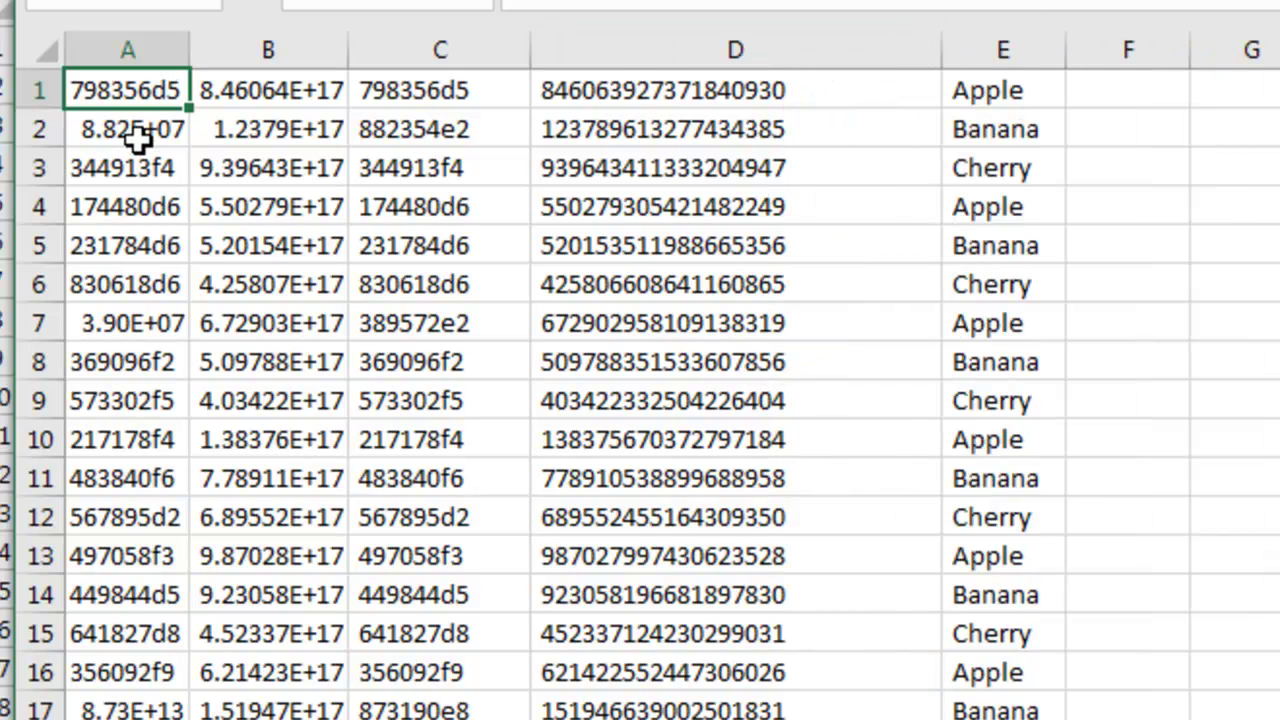
drag(189, 50, 403, 43)
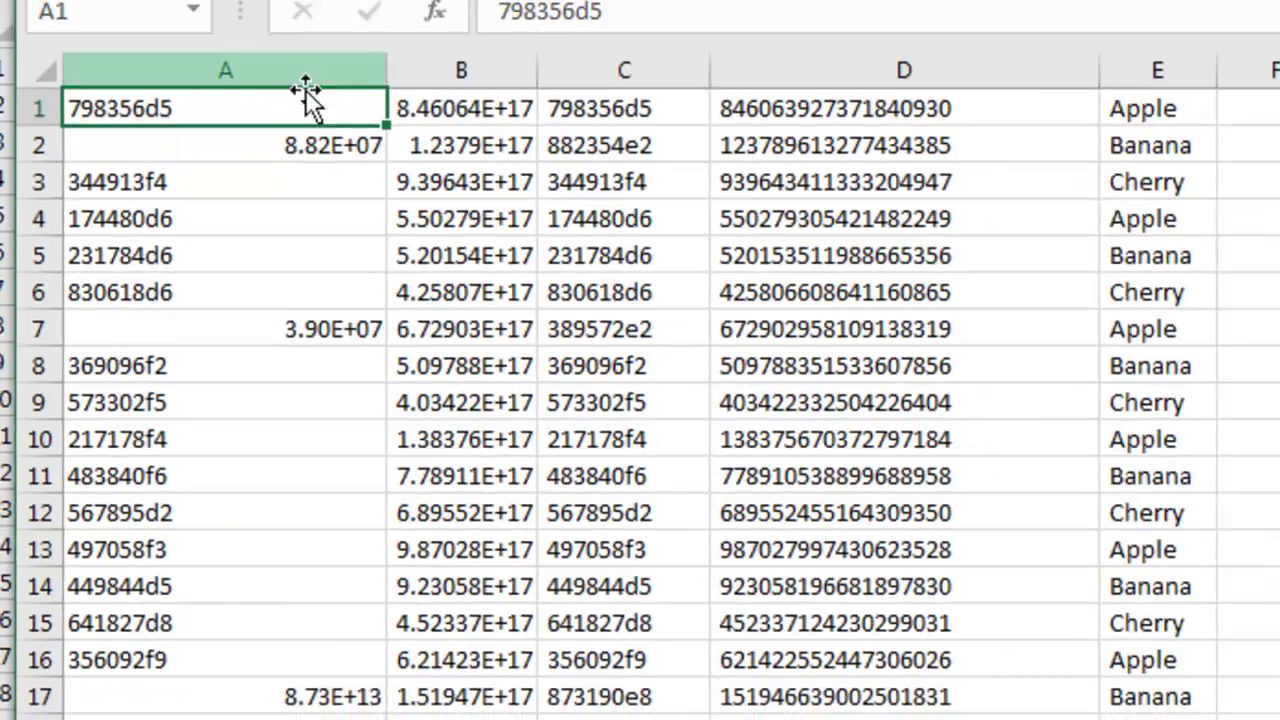
- Give cell A2 (8.82E+07) the Number format
click(189, 246)
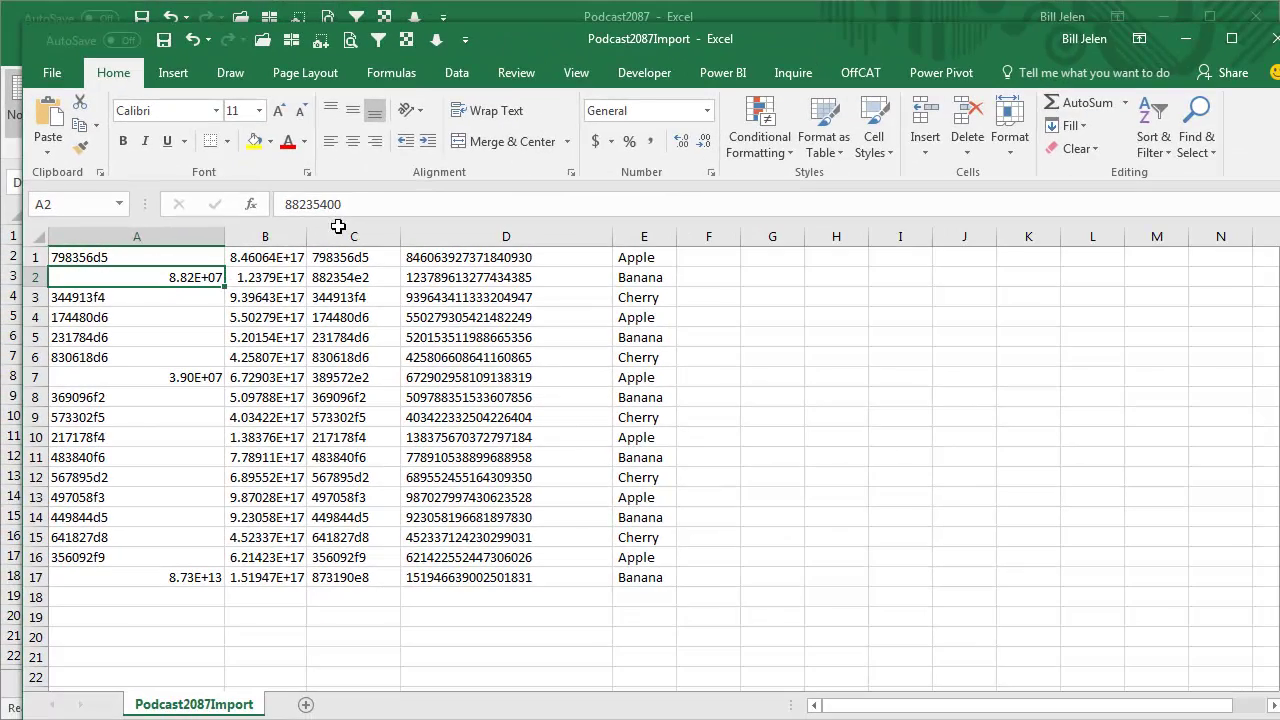
click(706, 110)
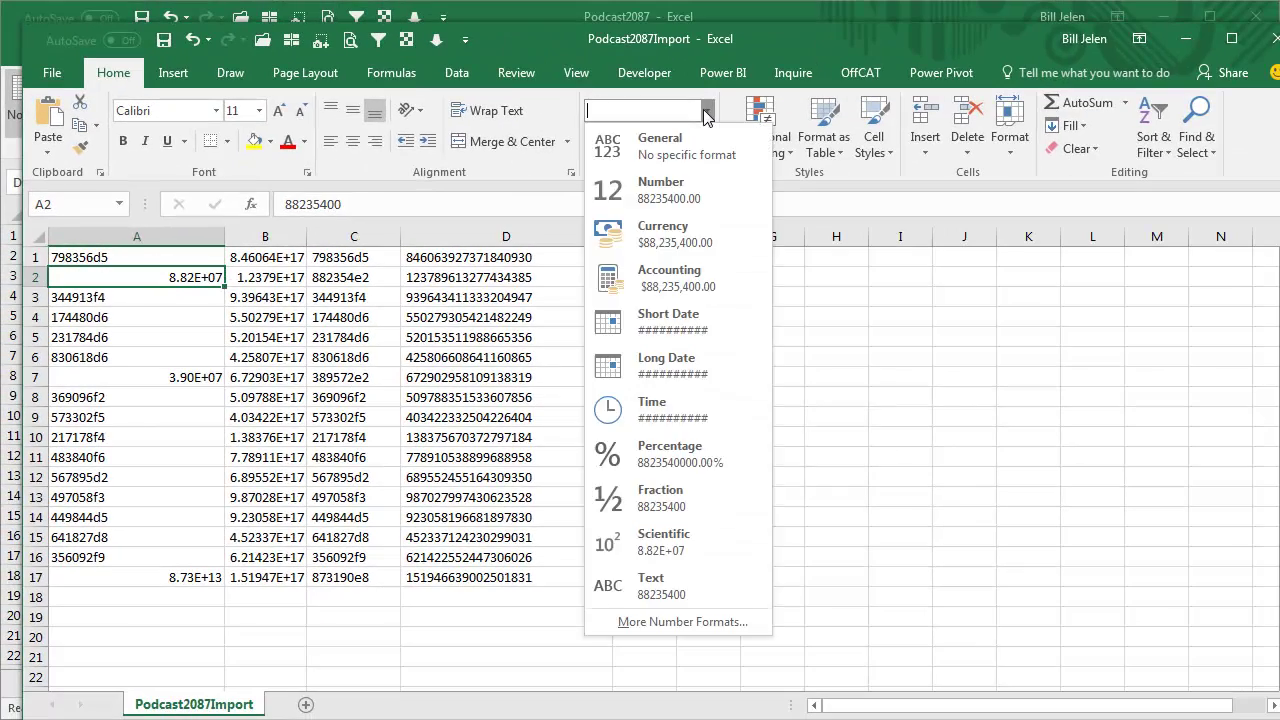
click(666, 192)
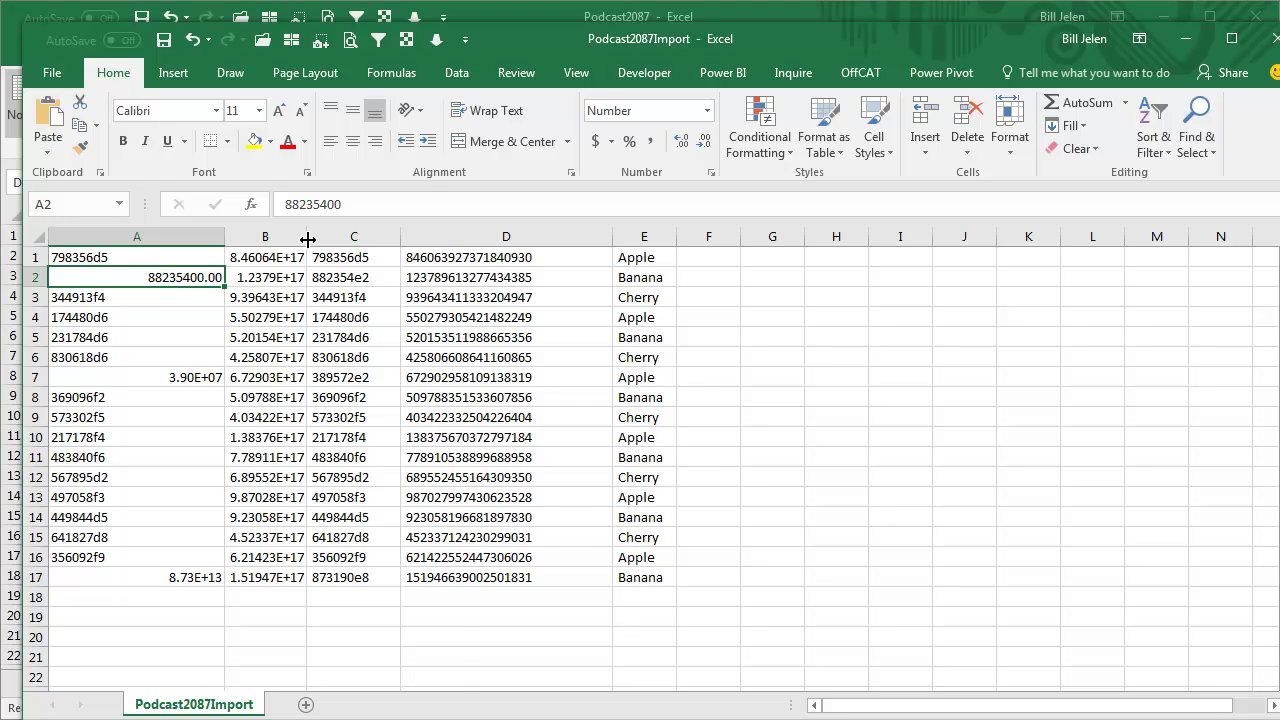
- Widen column B and apply the Number format to B1:B10
drag(306, 237, 465, 238)
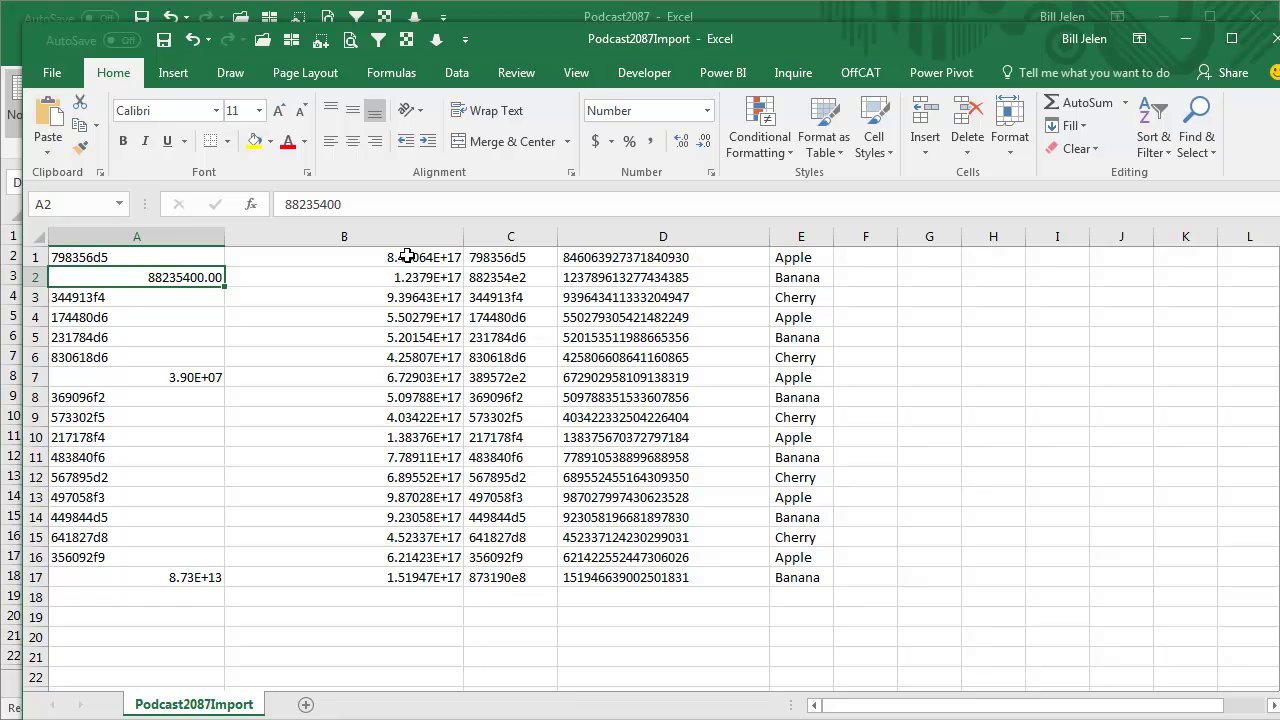
click(410, 258)
drag(410, 284, 423, 432)
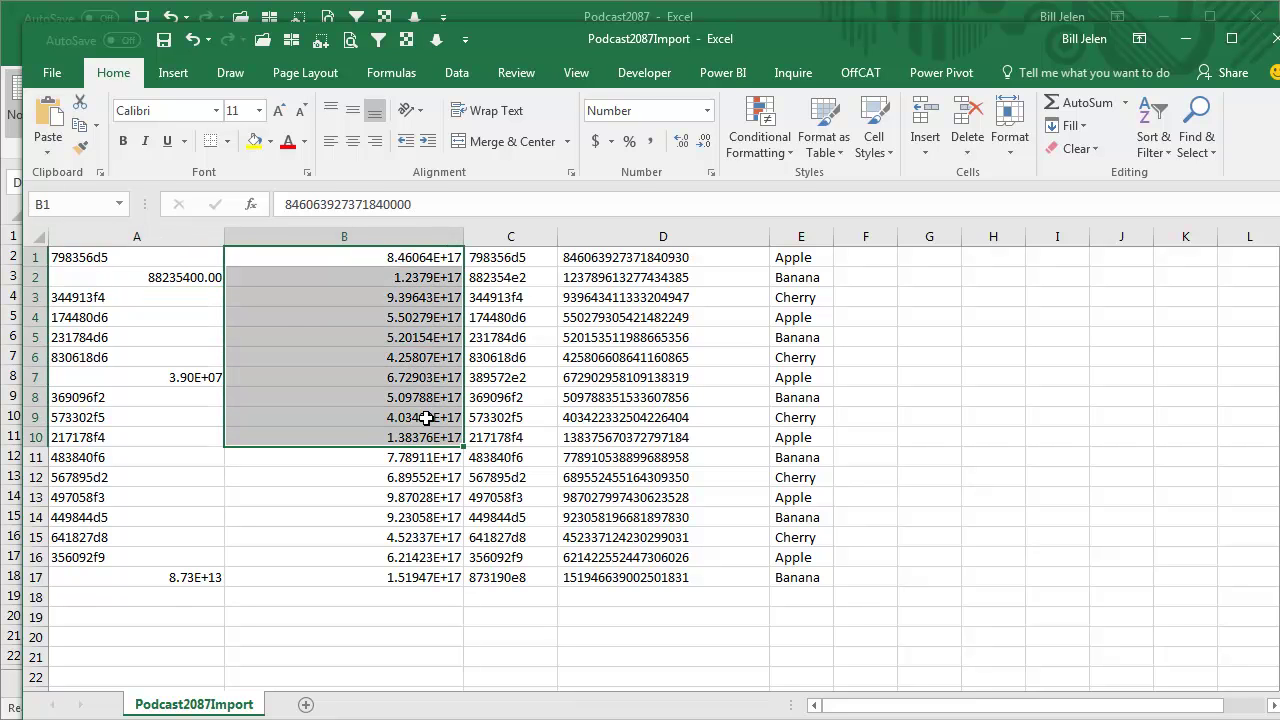
click(708, 111)
click(688, 190)
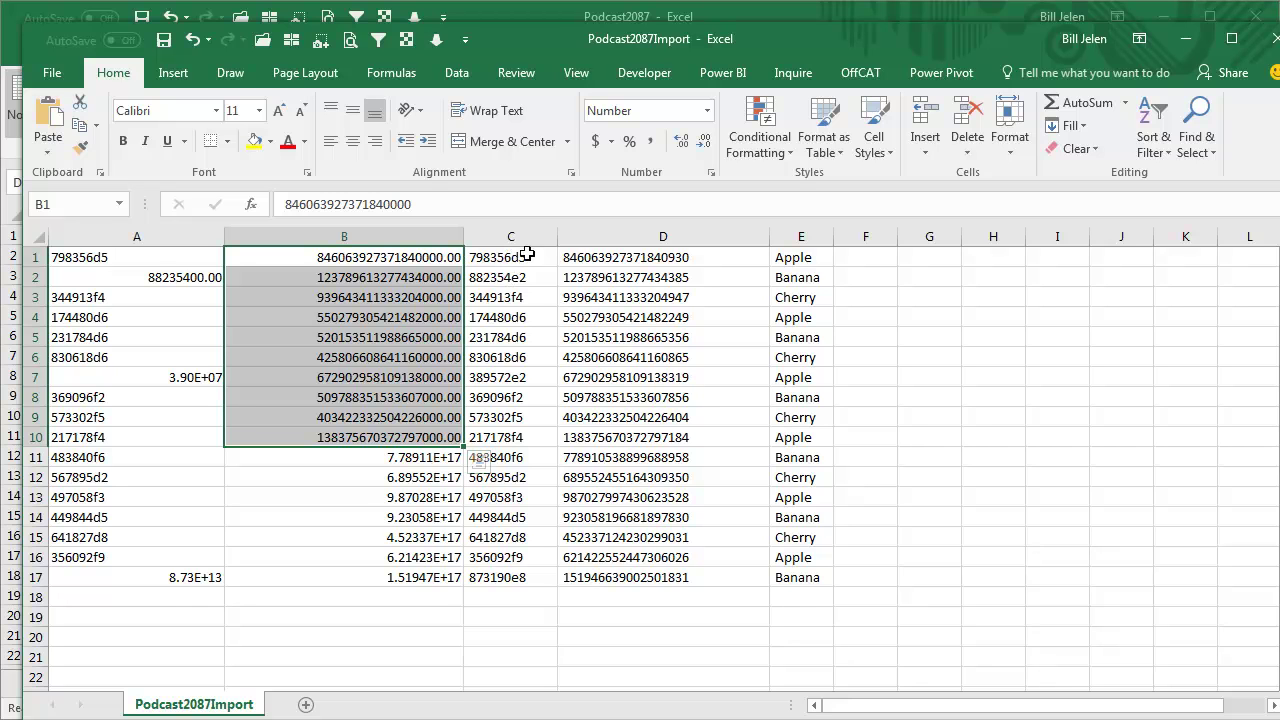
- Enter =TRIM(C1) in F1 and widen column F
click(890, 257)
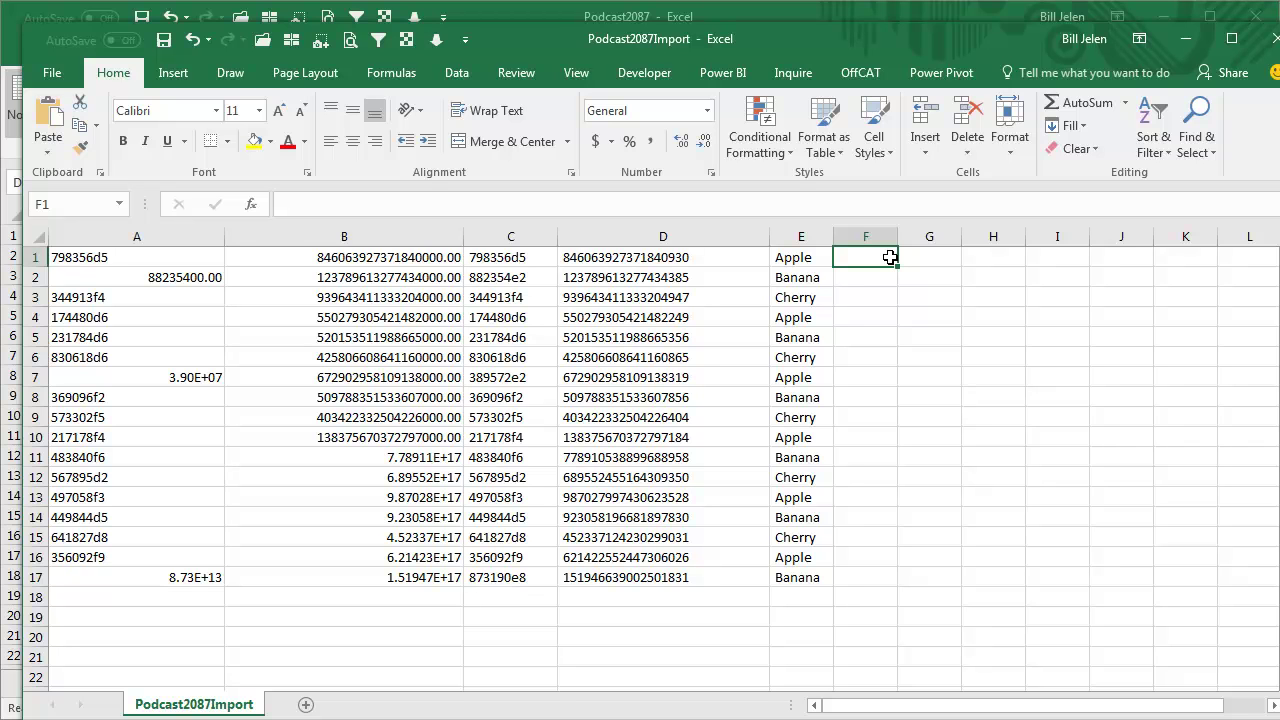
text(=trim()
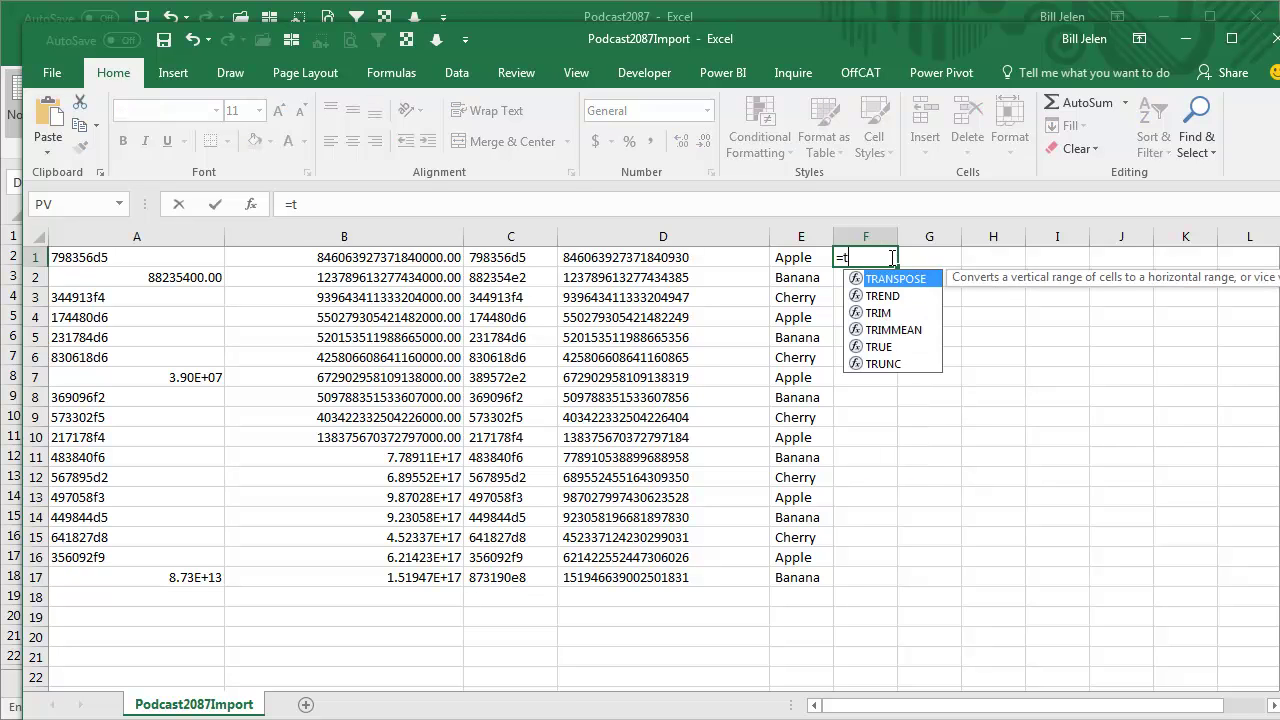
key(Left)
key(Left)
key(Left)
key(Left)
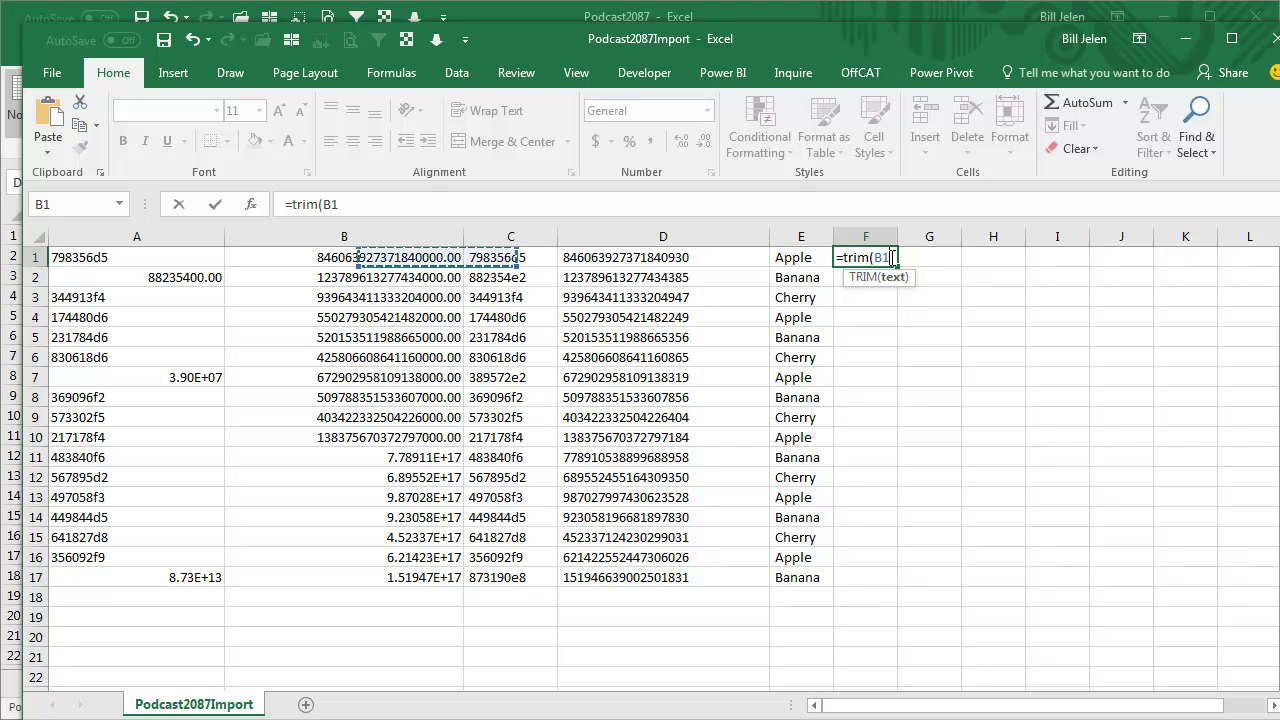
key(Right)
text())
key(Return)
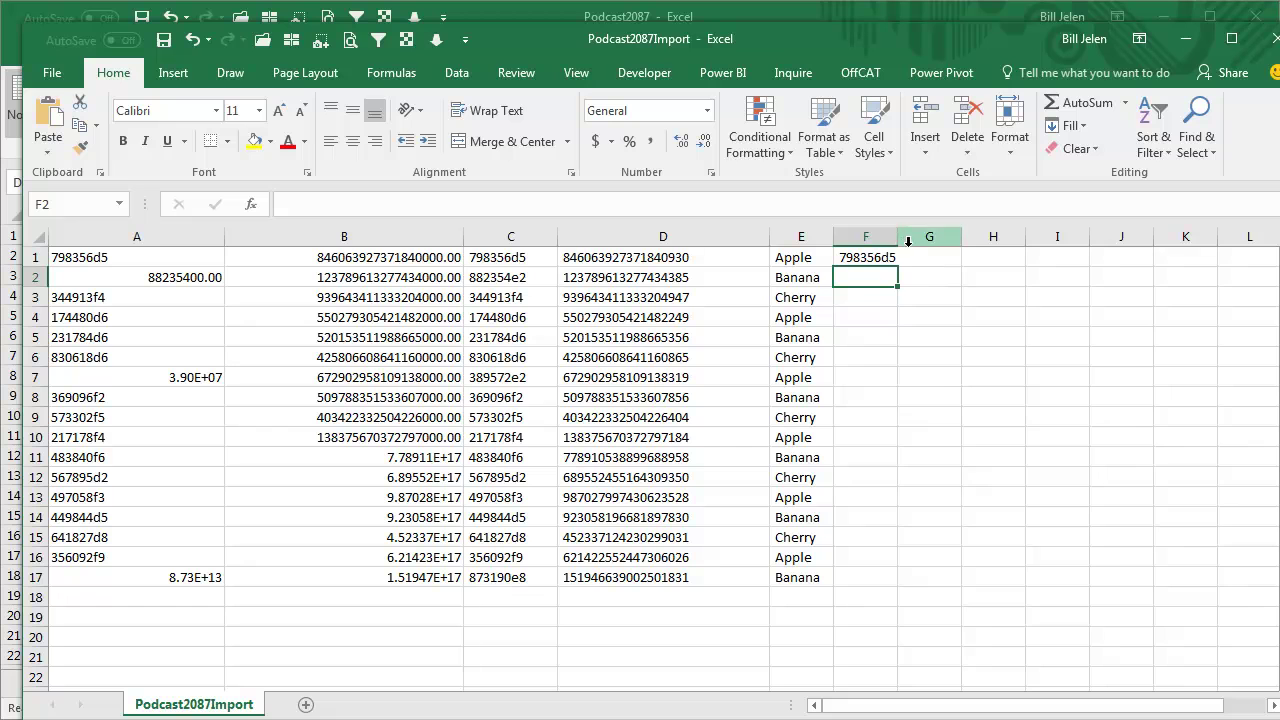
drag(901, 241, 941, 240)
- In G1, build a formula that wraps F1 in asterisks, then reselect G1
click(968, 259)
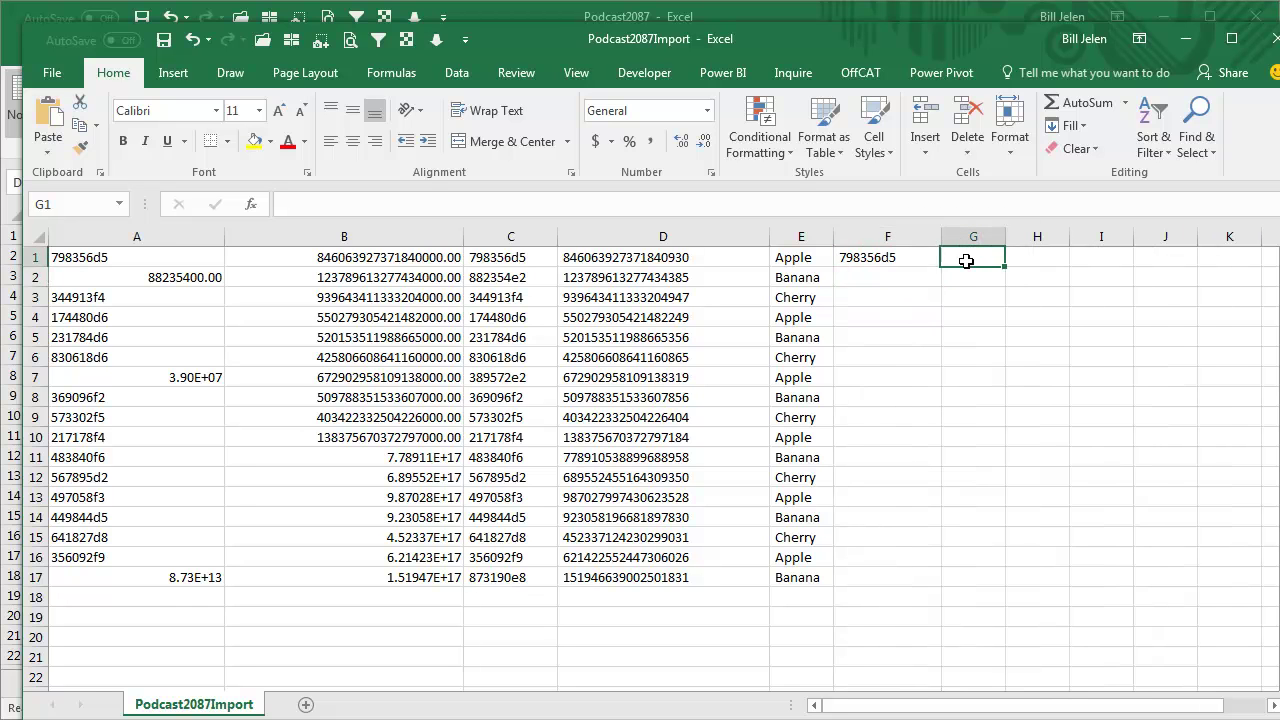
text(+)
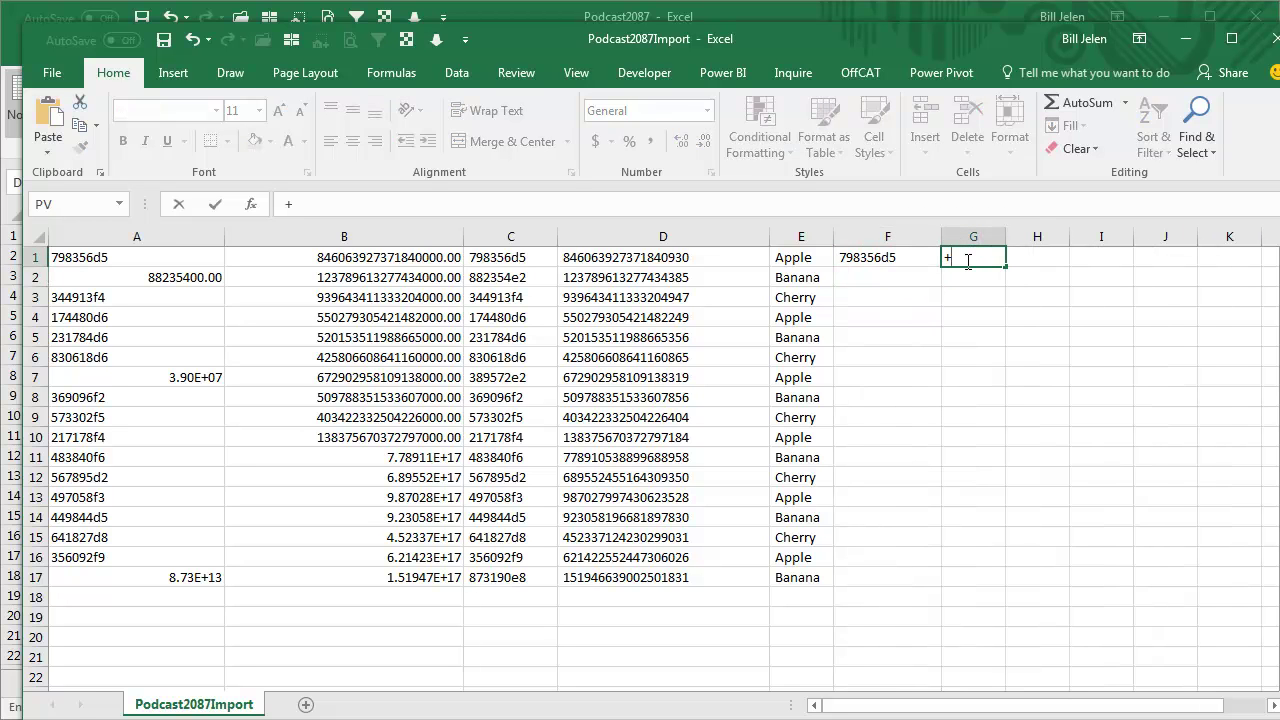
text("*"&)
key(Left)
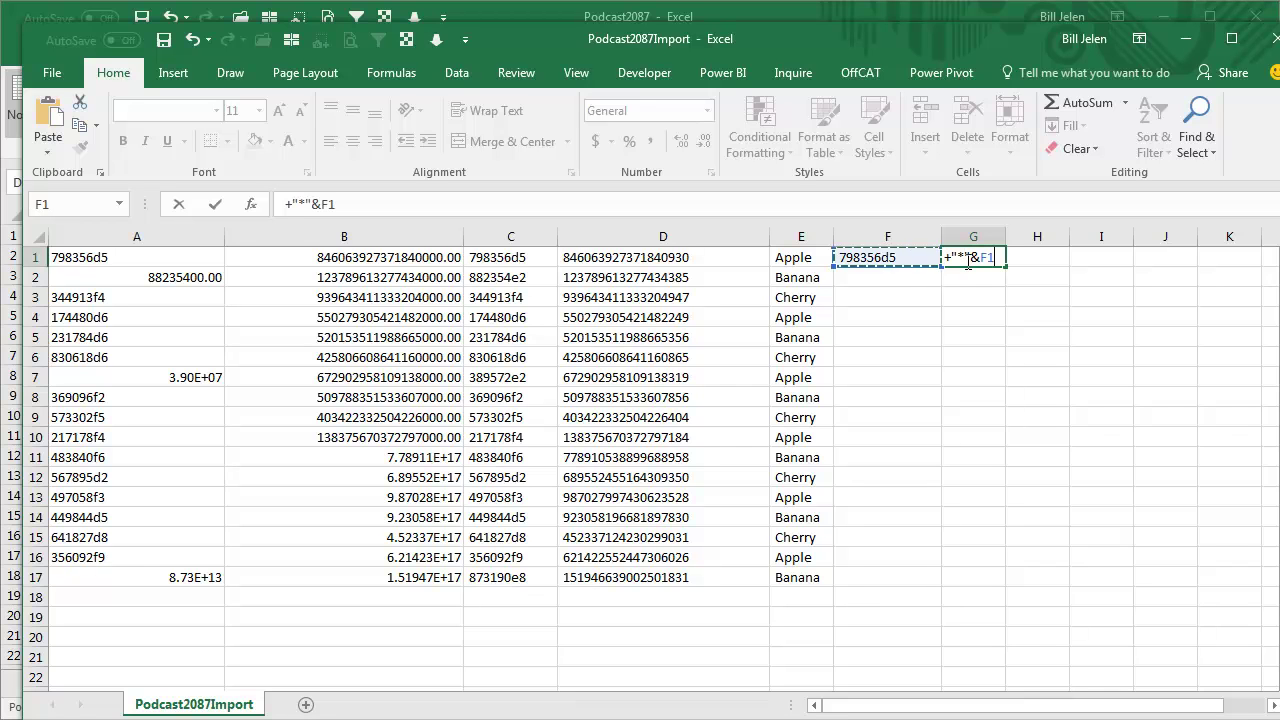
text(&"*")
key(Return)
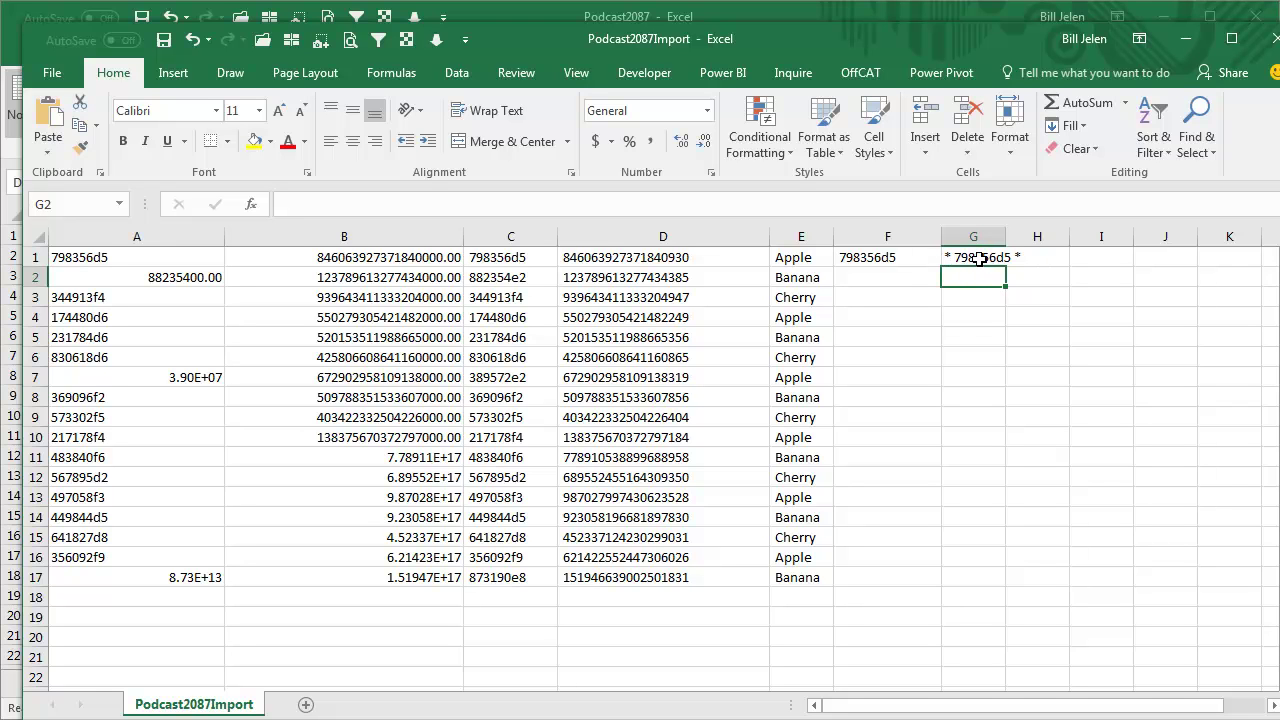
click(976, 257)
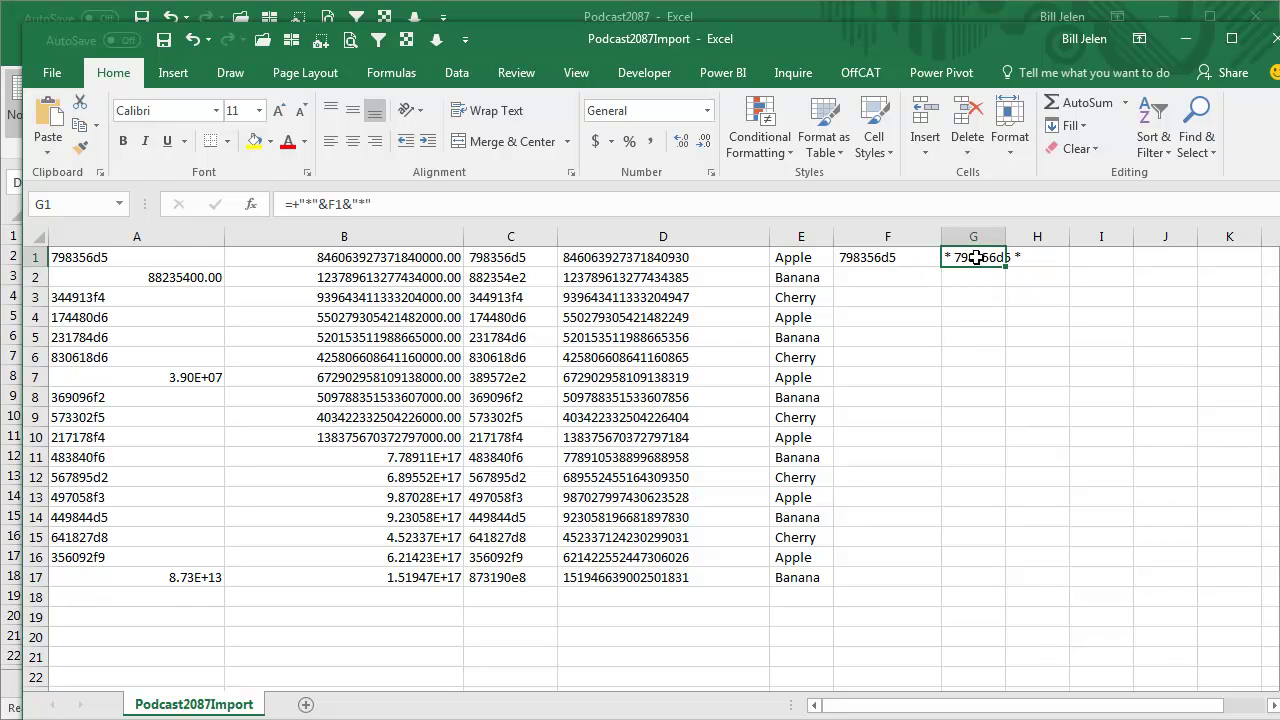
- Replace G1 with =CODE(LEFT(F1,1)), returning character code 160
key(Delete)
text(=)
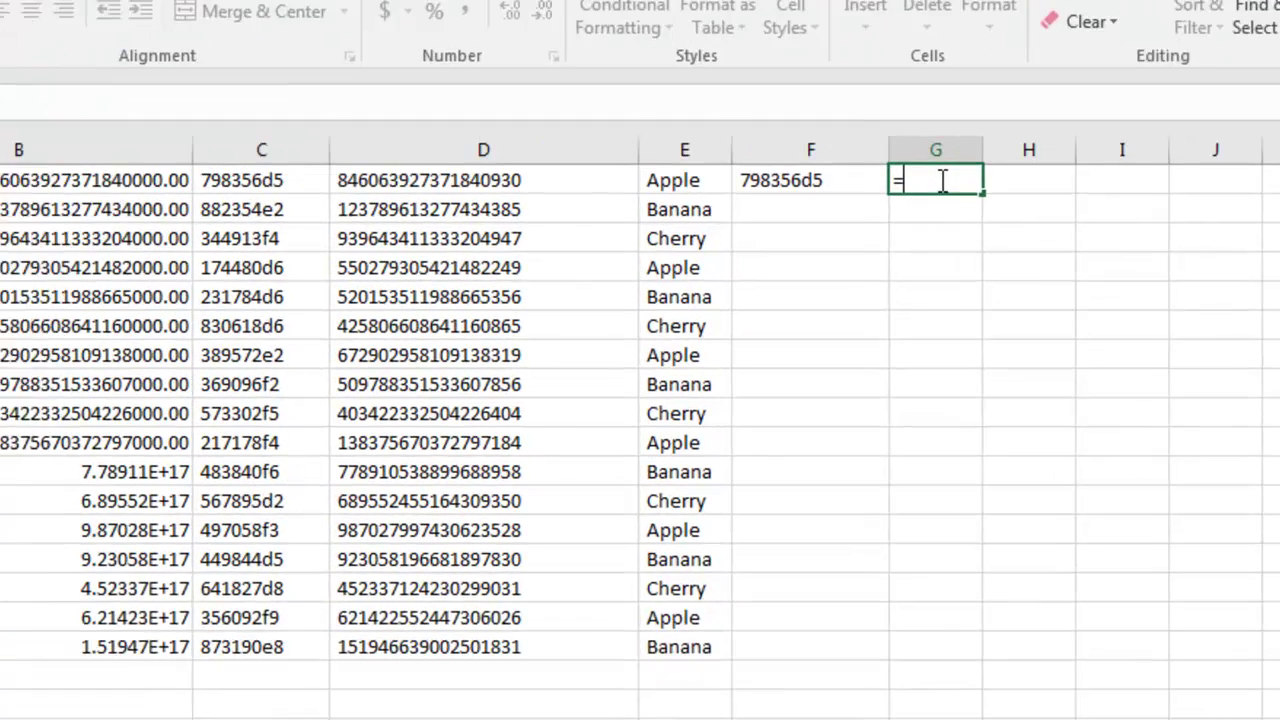
text(CODE(LEFT()
key(Left)
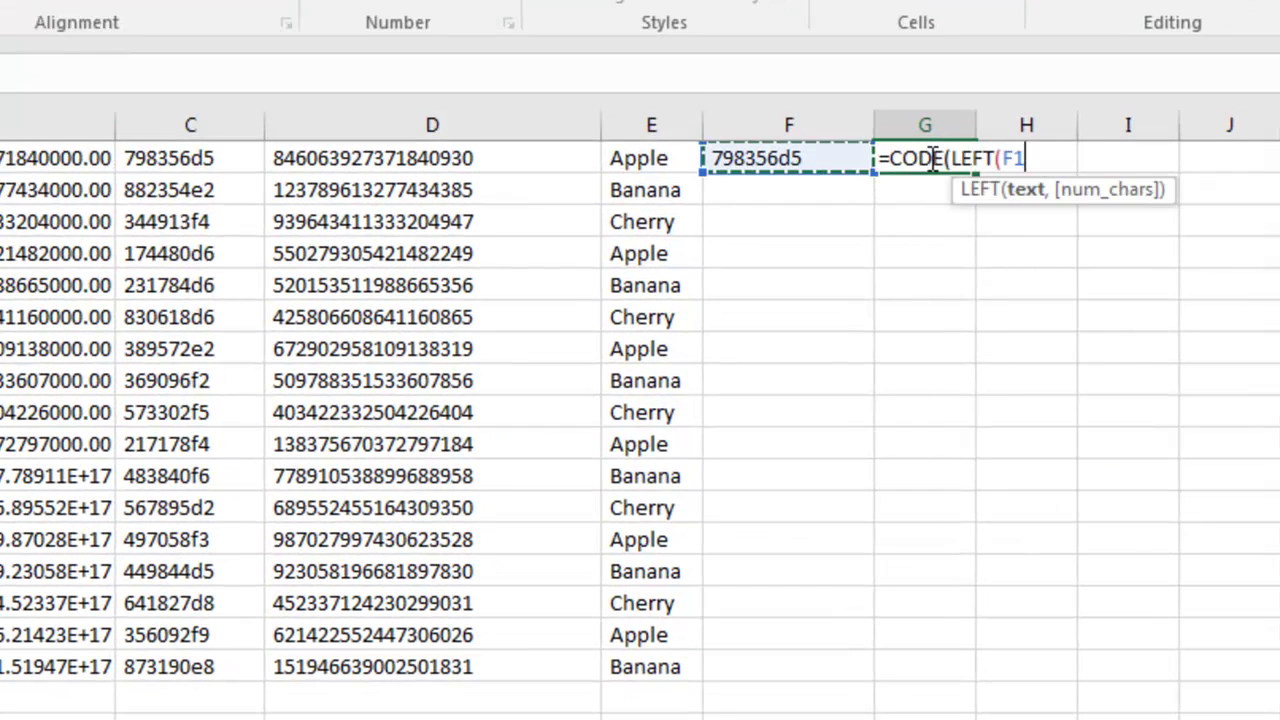
text(,1)))
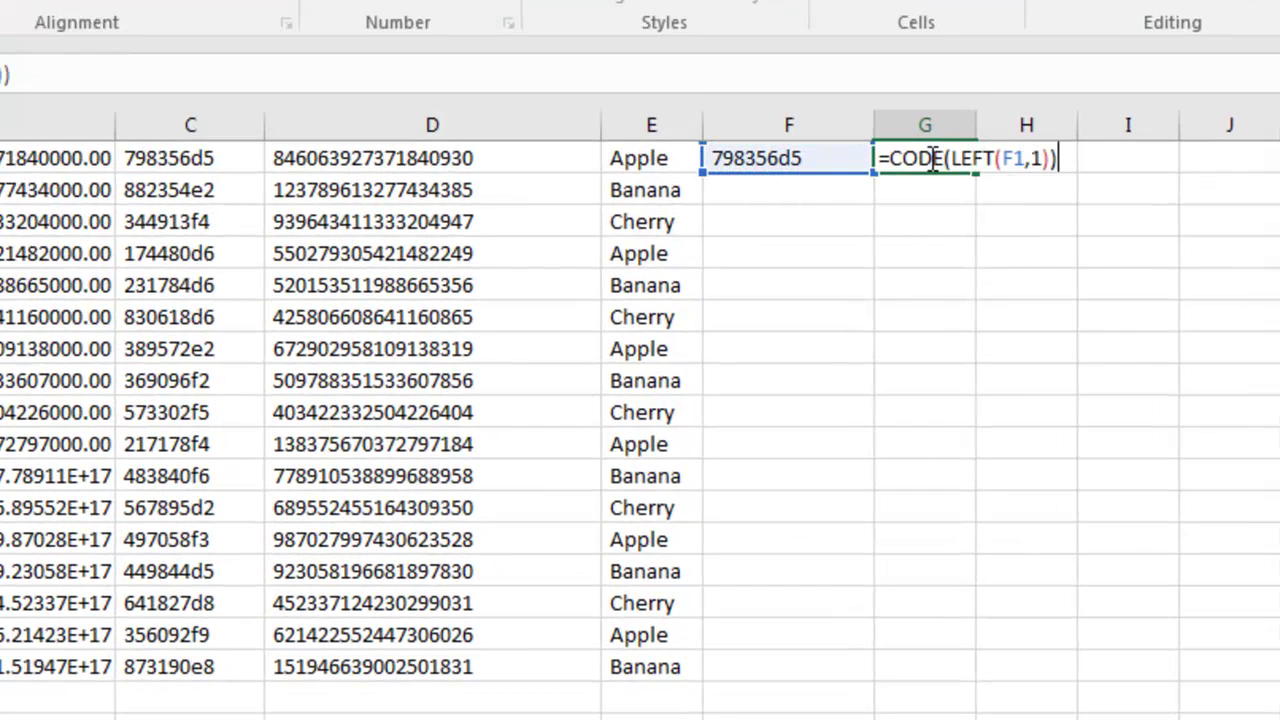
key(Return)
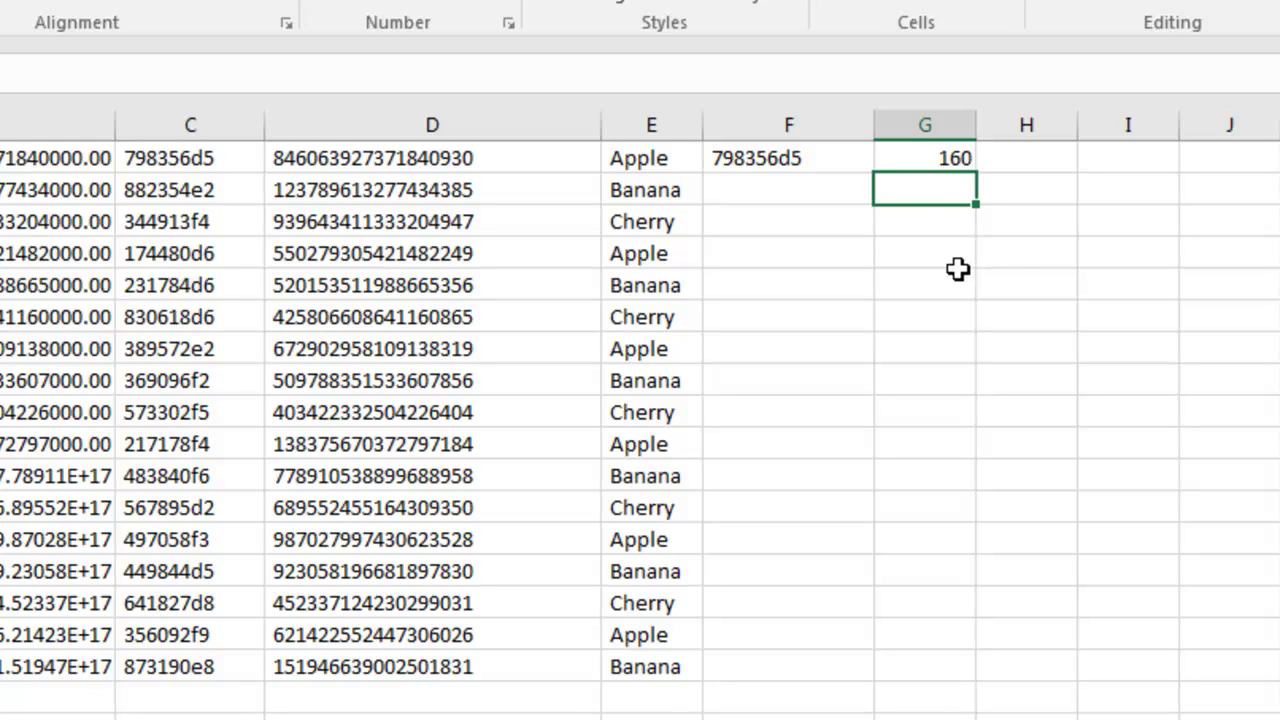
- Copy the CODE formula from G1 into G2, returning 32
click(797, 193)
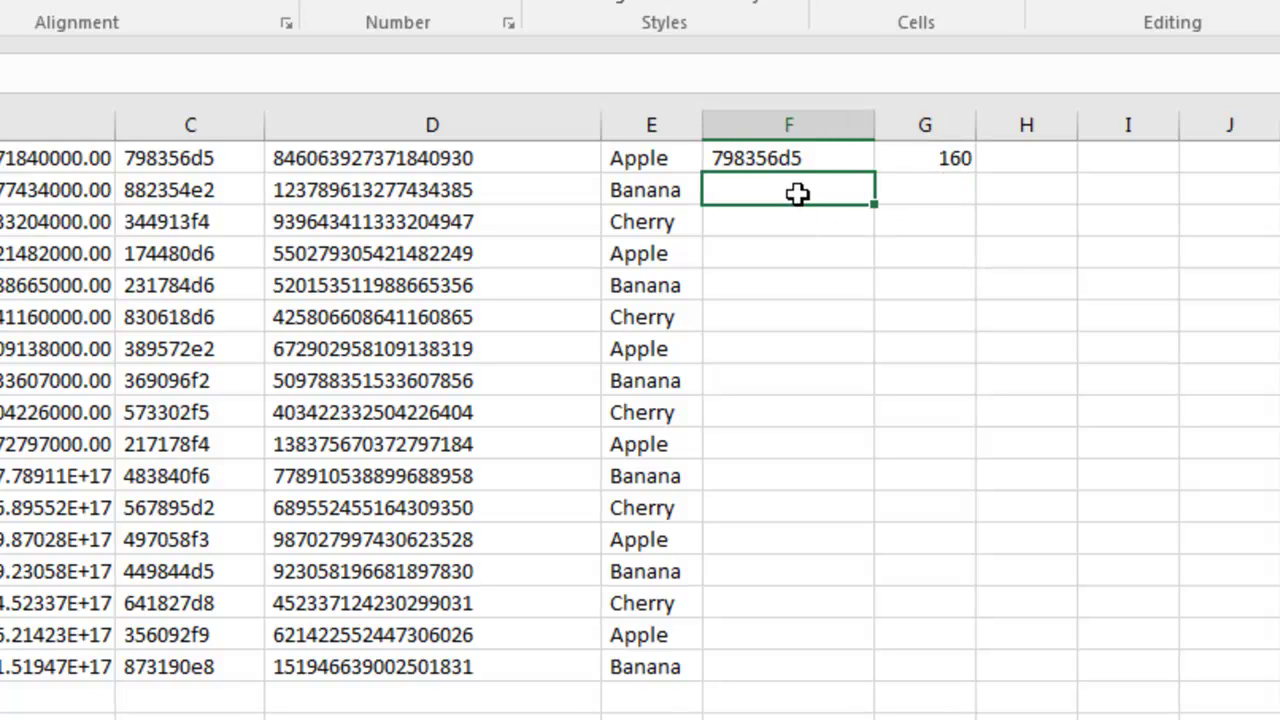
double_click(797, 193)
key(Escape)
key(Up)
key(Right)
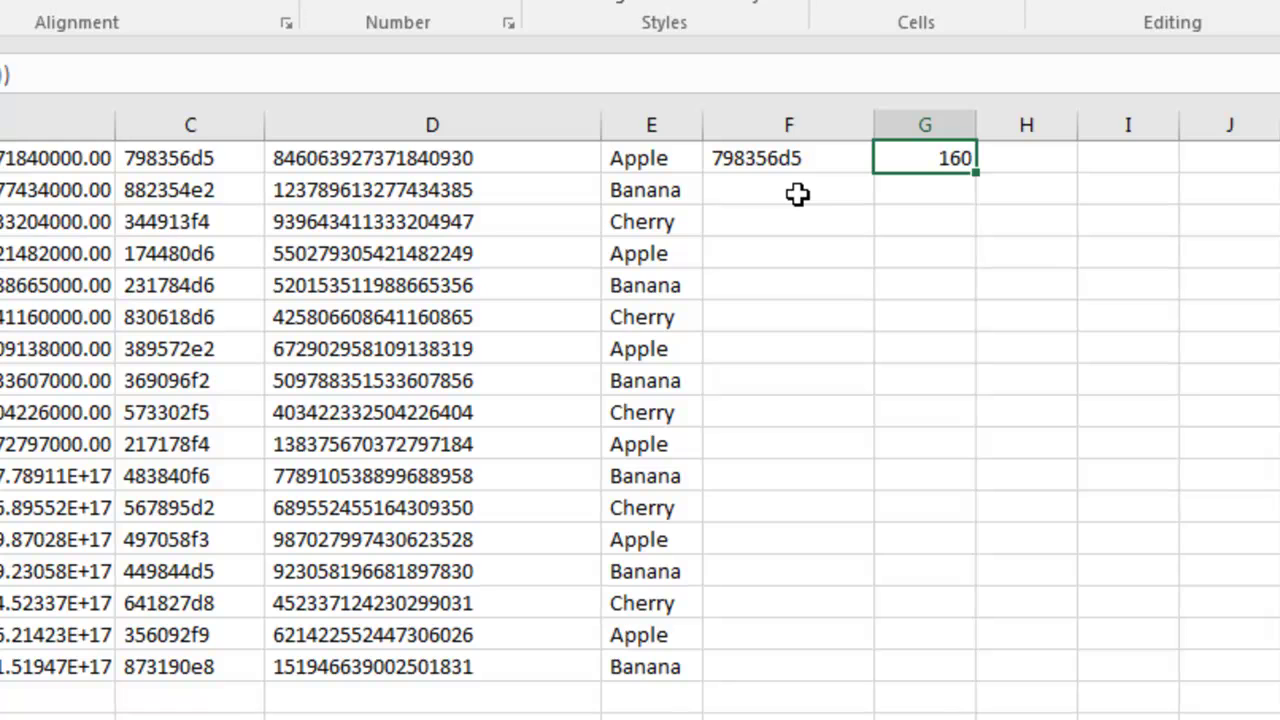
key(ctrl+c)
key(Down)
key(ctrl+v)
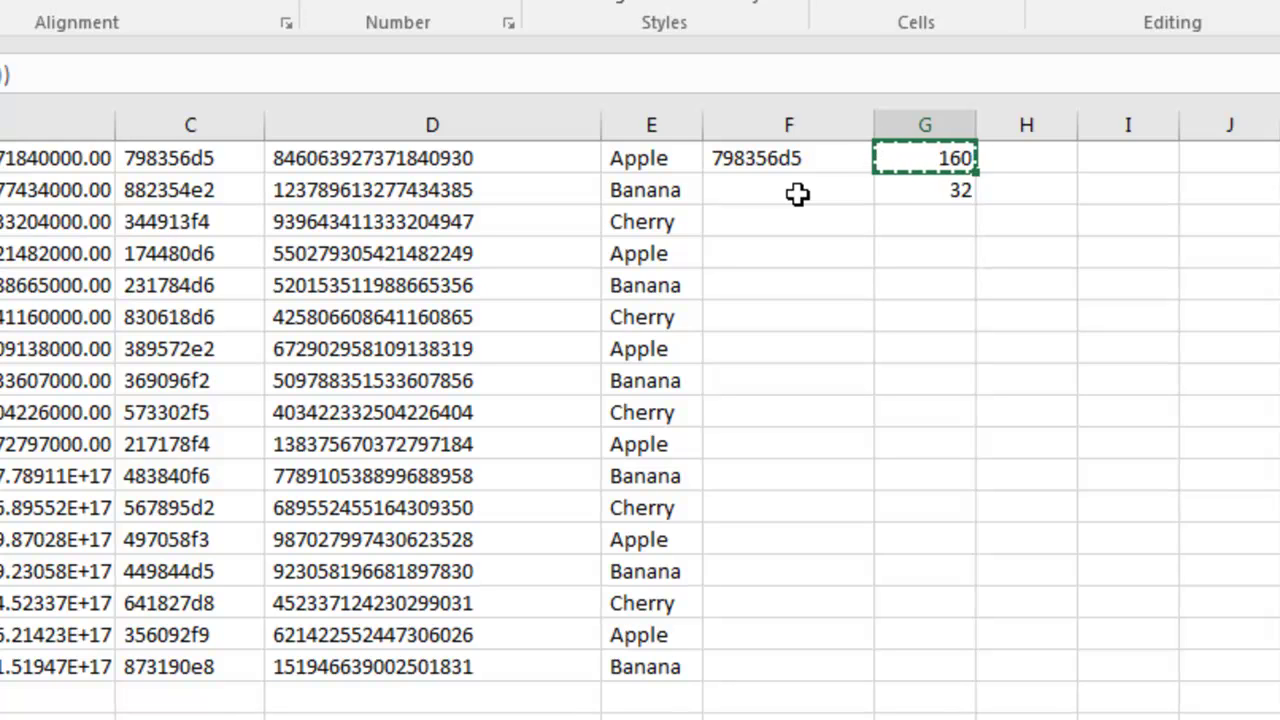
key(Right)
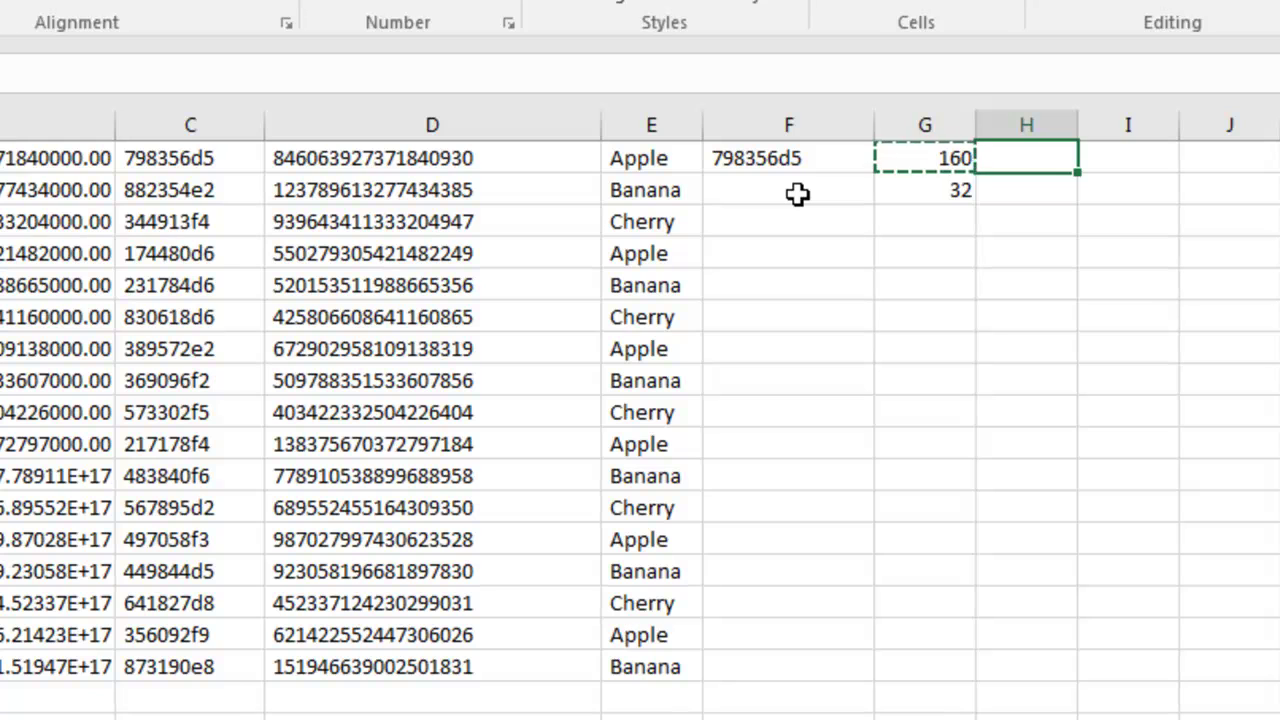
key(F2)
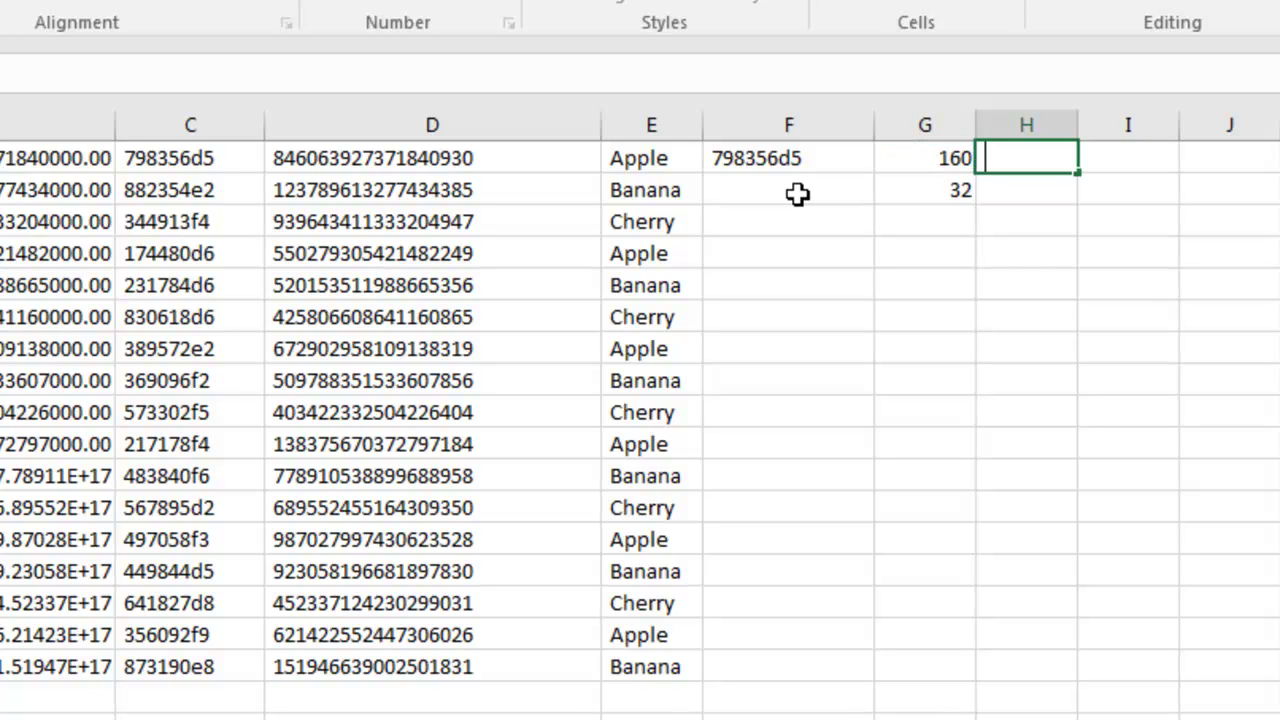
key(Return)
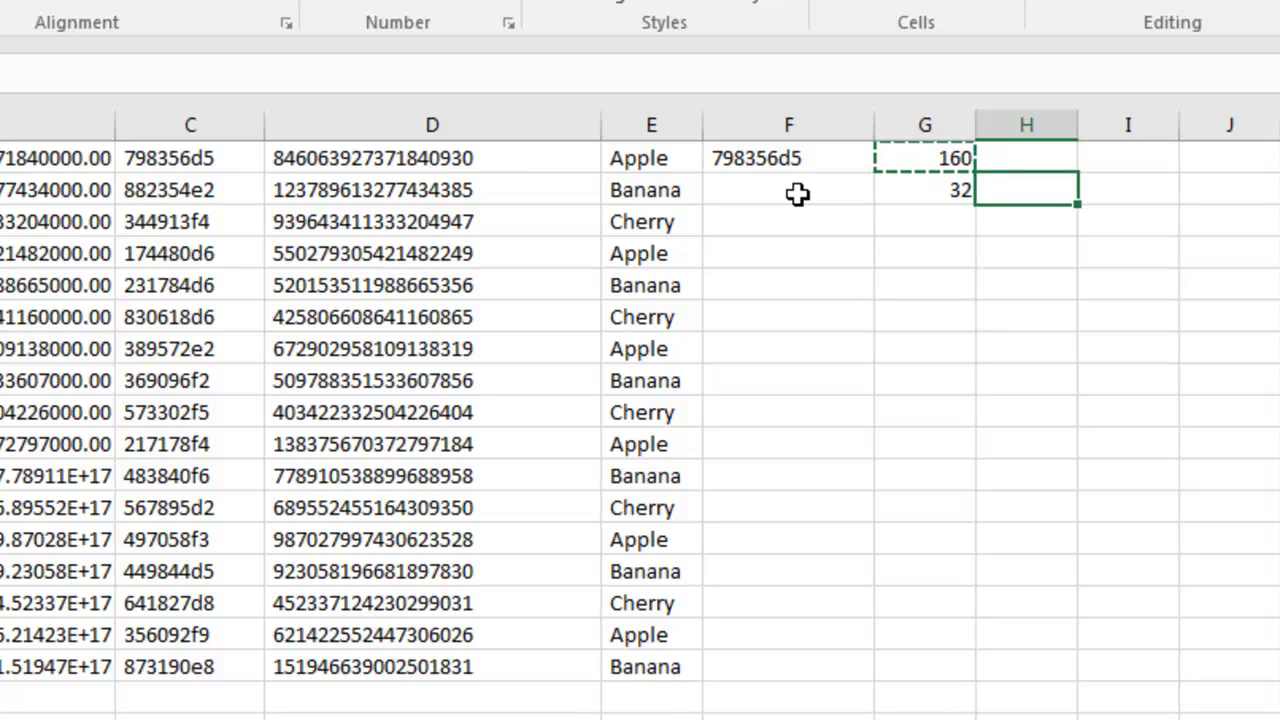
key(Up)
key(Left)
key(Left)
key(Left)
key(Left)
key(Left)
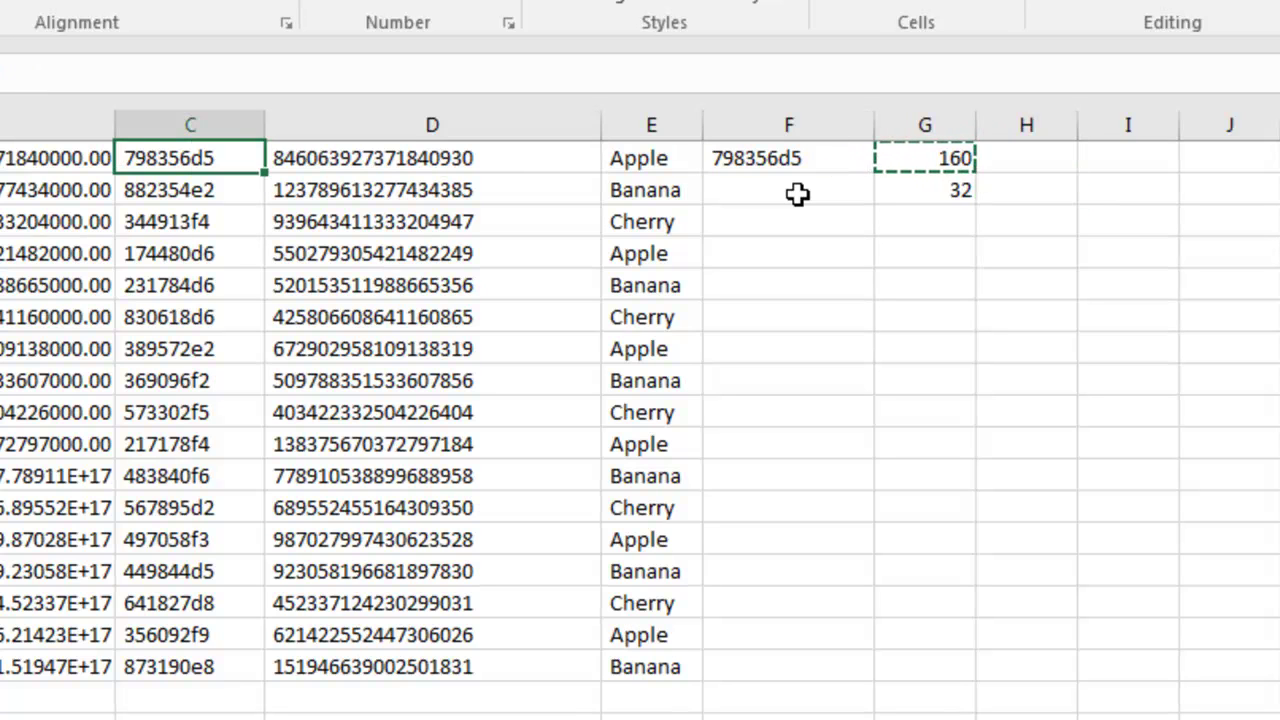
- Remove every space from the column C part numbers with Replace All (34 replacements)
key(ctrl+shift+Down)
key(ctrl+h)
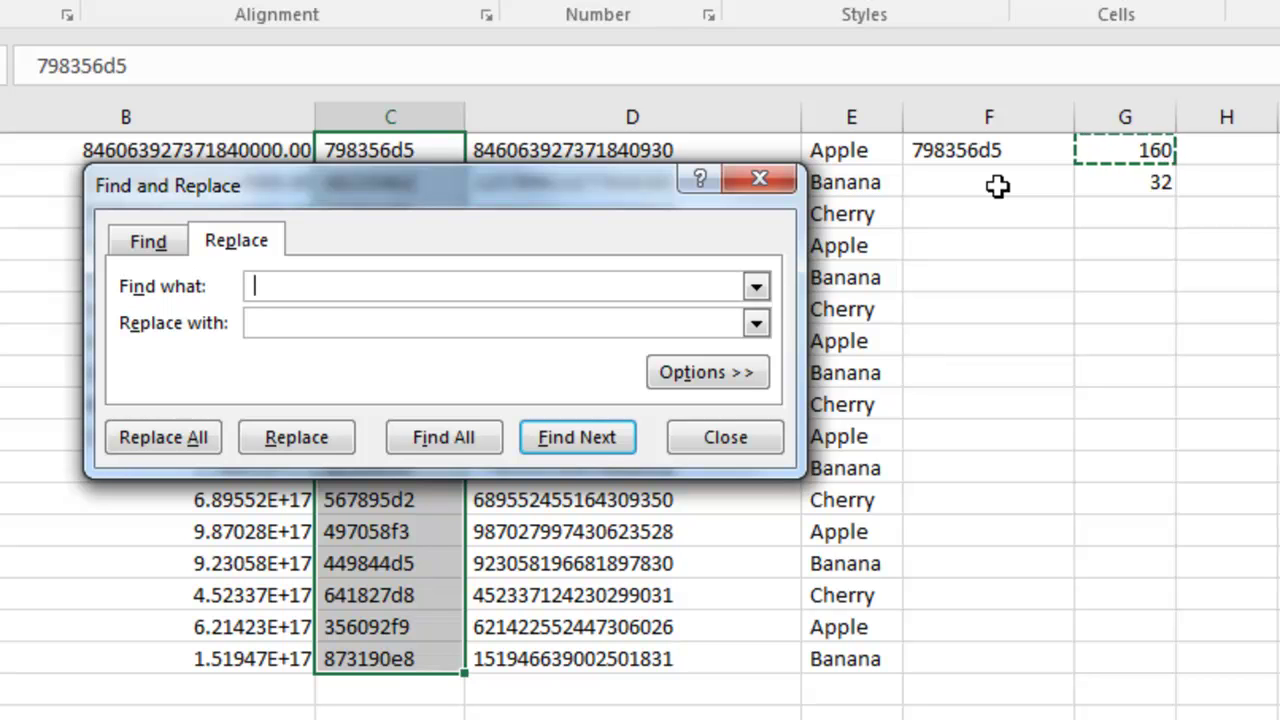
click(163, 437)
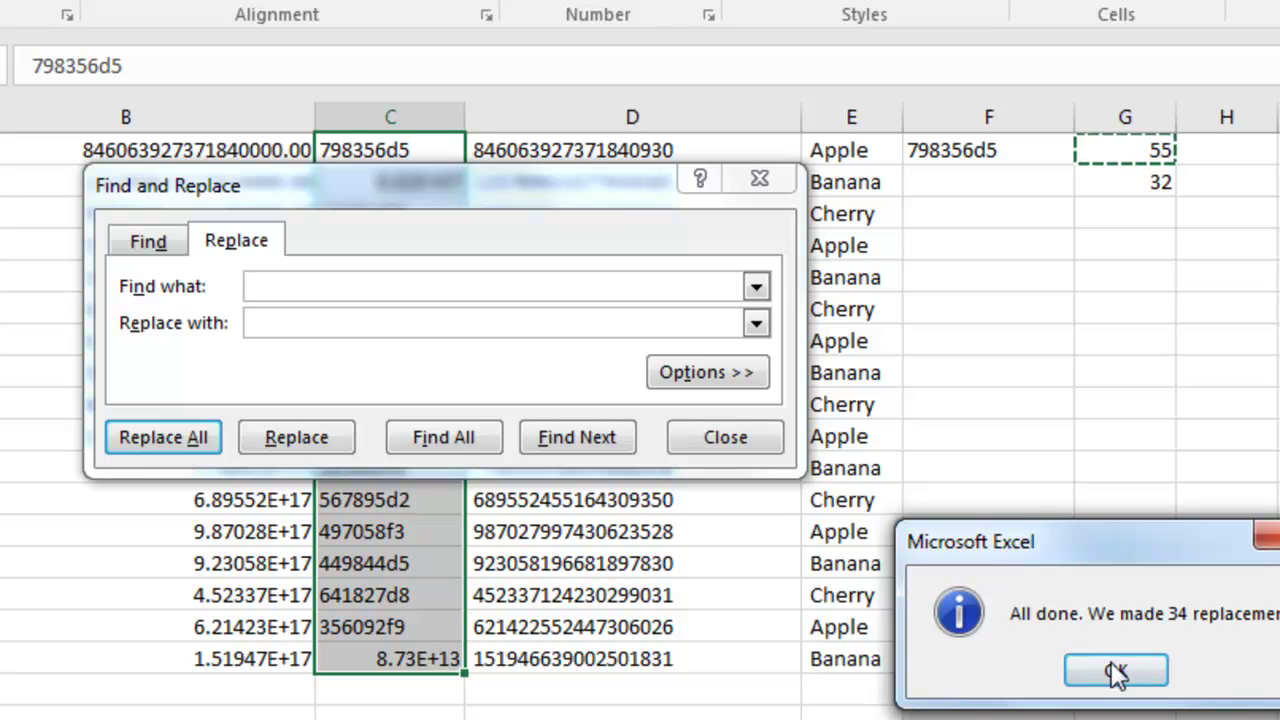
click(1115, 673)
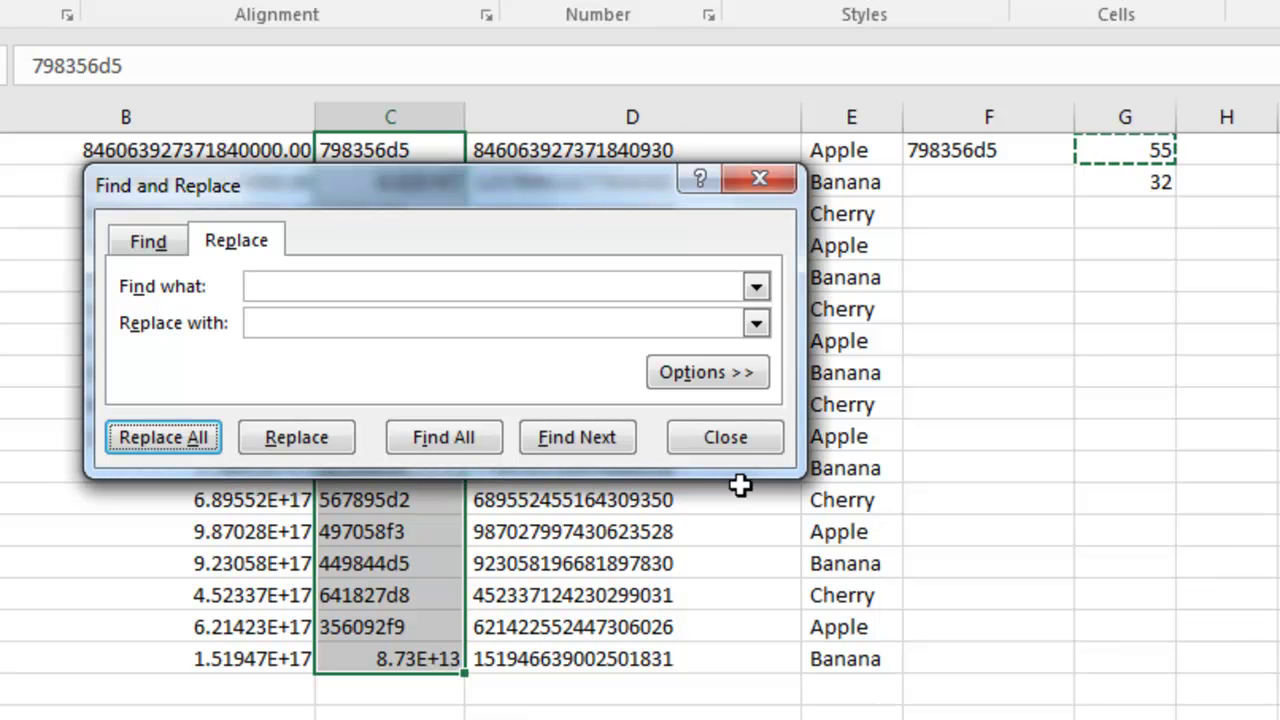
click(724, 438)
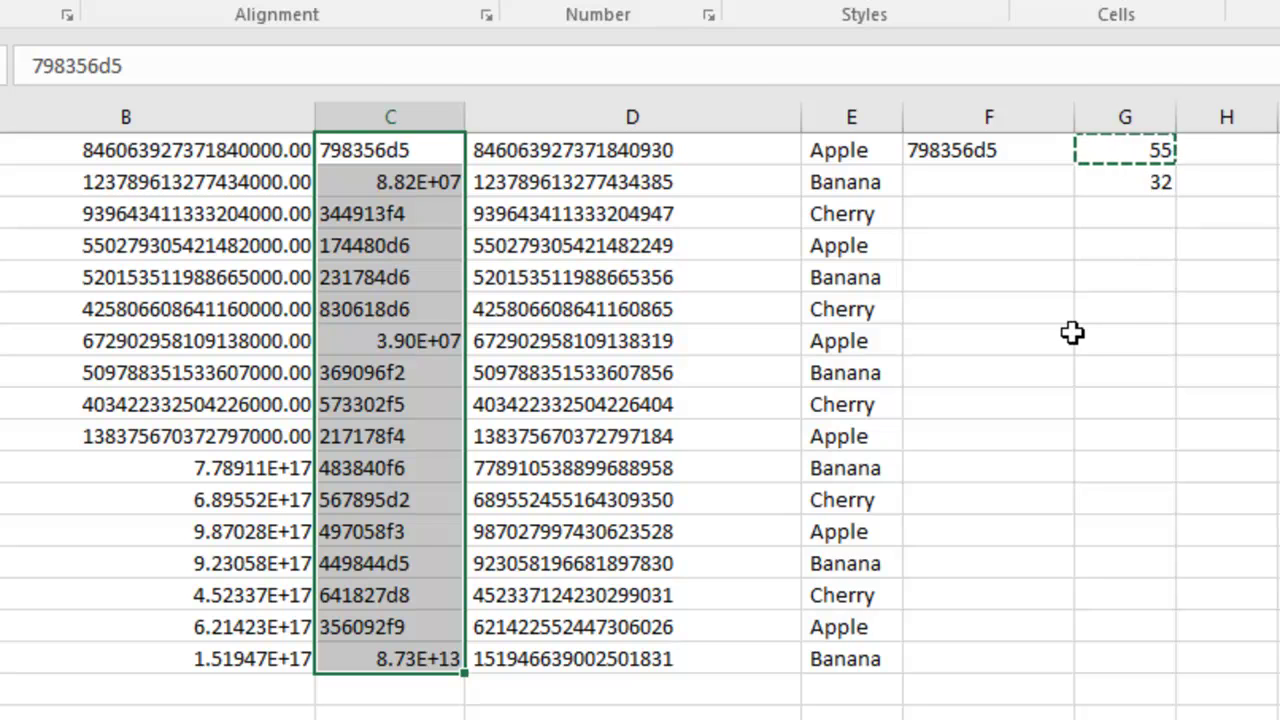
- Enter =CHAR(160) in G4 and evaluate it with F9 into the actual non-breaking space
click(1117, 250)
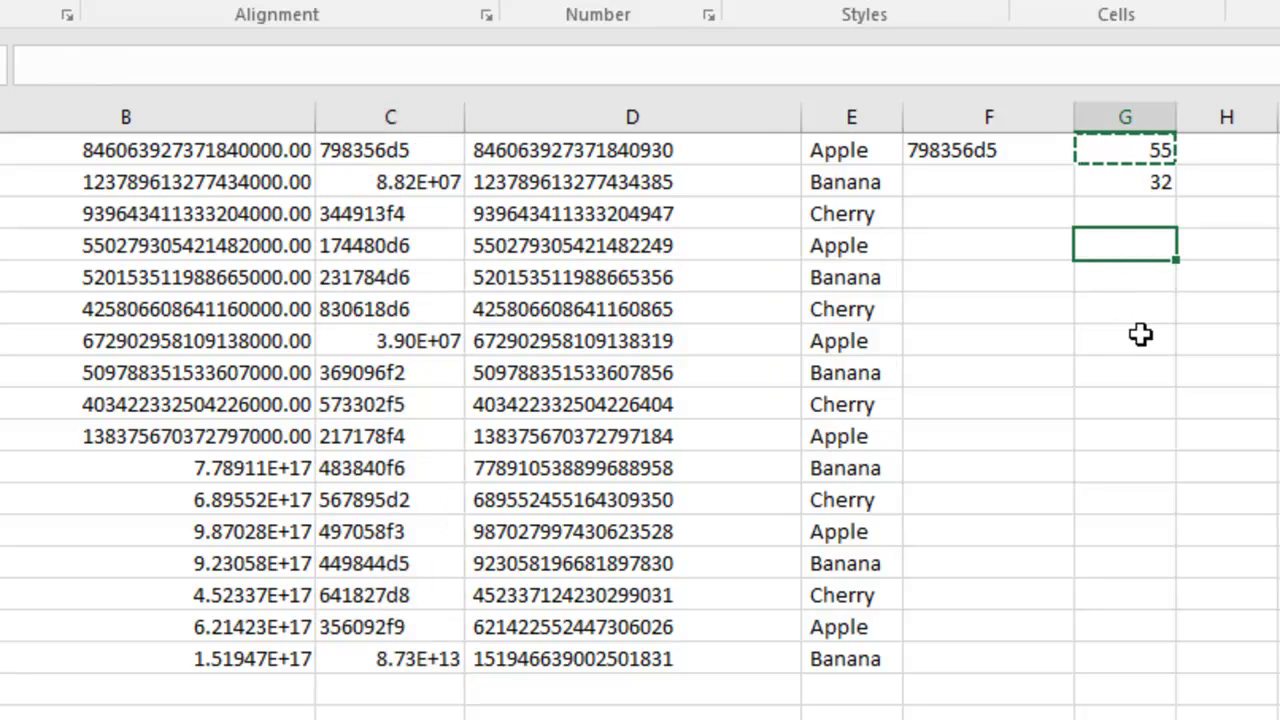
text(=CHAR(16)
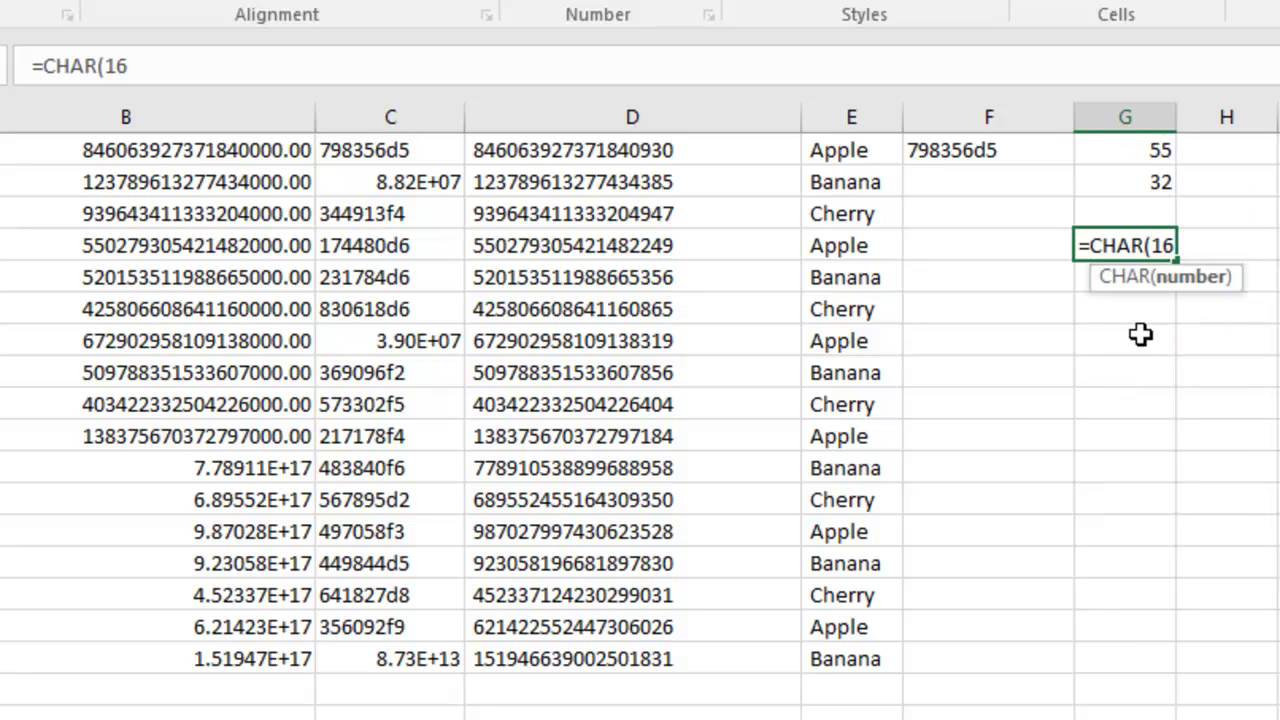
text(0))
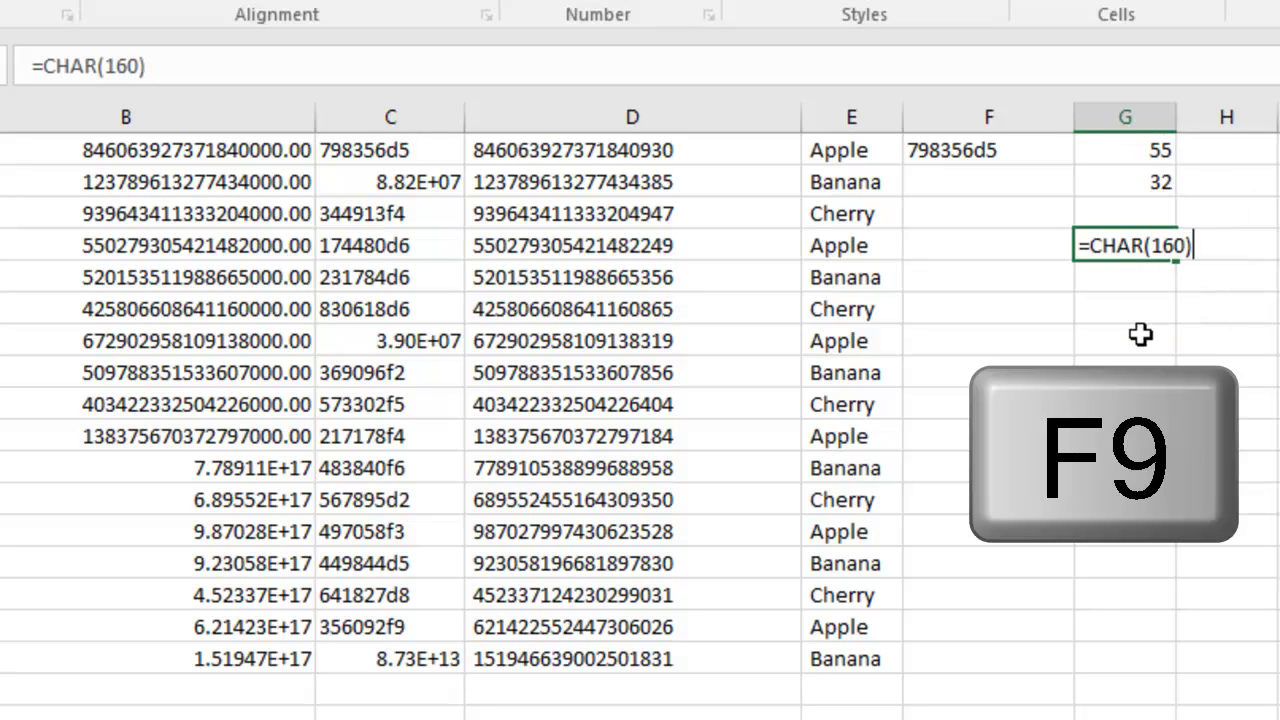
key(F9)
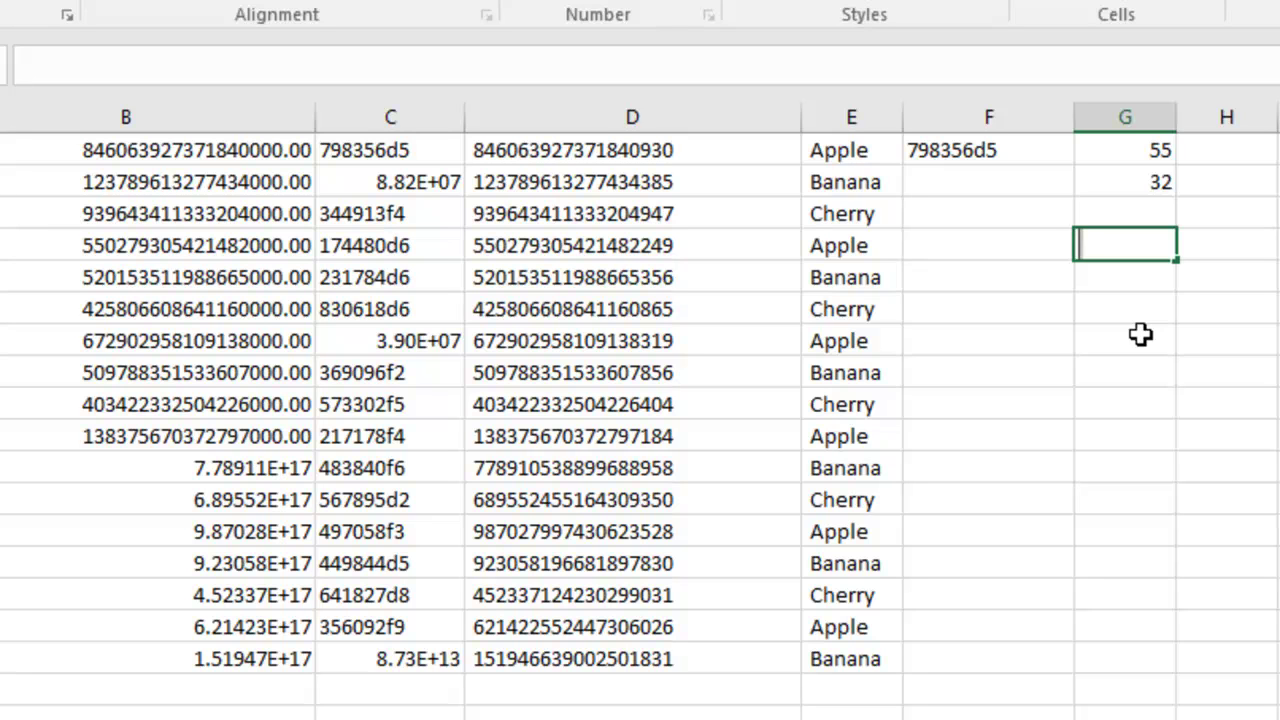
- Replace the hidden spaces in columns D:E (51 replacements), then close the CSV without saving
click(648, 116)
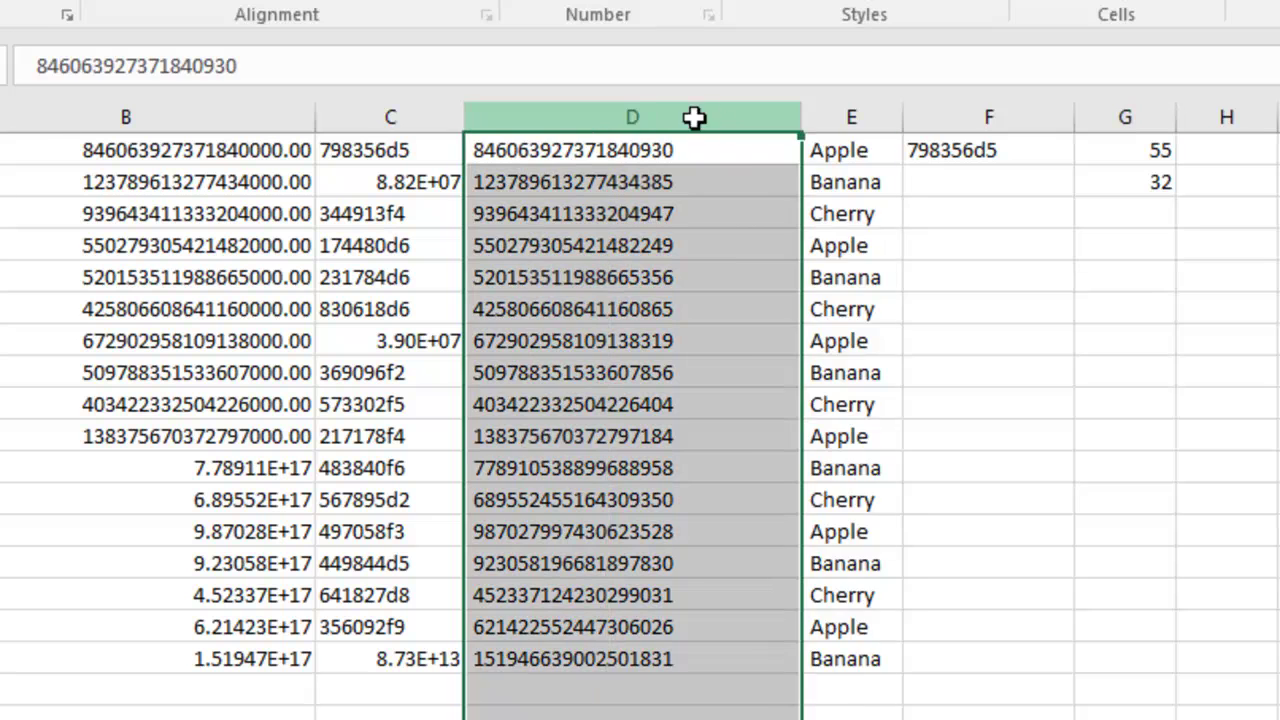
drag(694, 117, 814, 128)
key(ctrl+h)
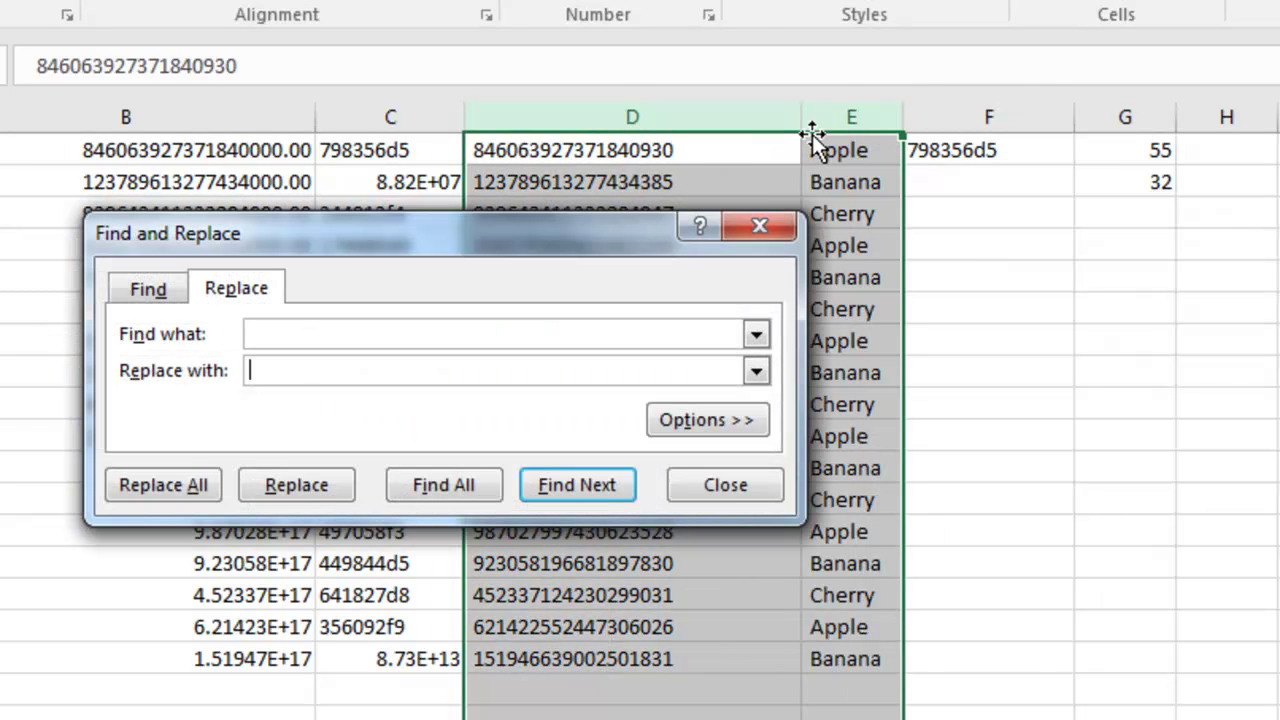
key(shift+Tab)
click(196, 487)
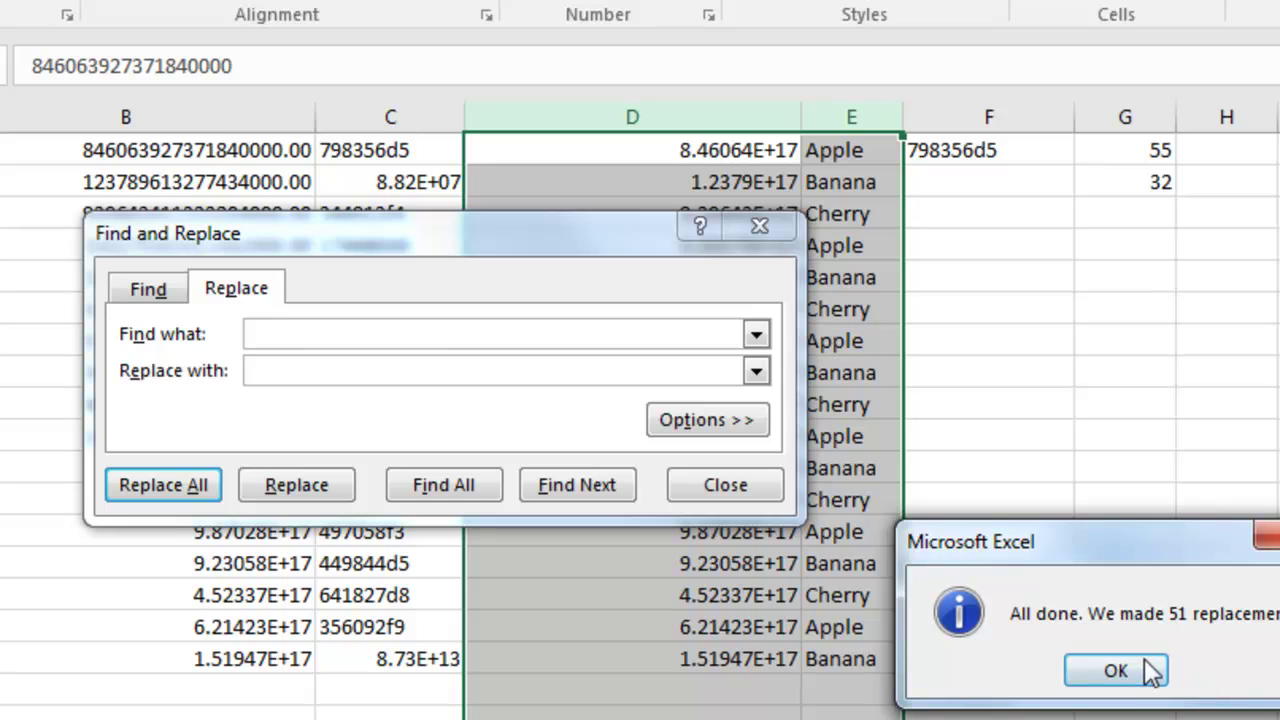
click(1115, 671)
click(725, 485)
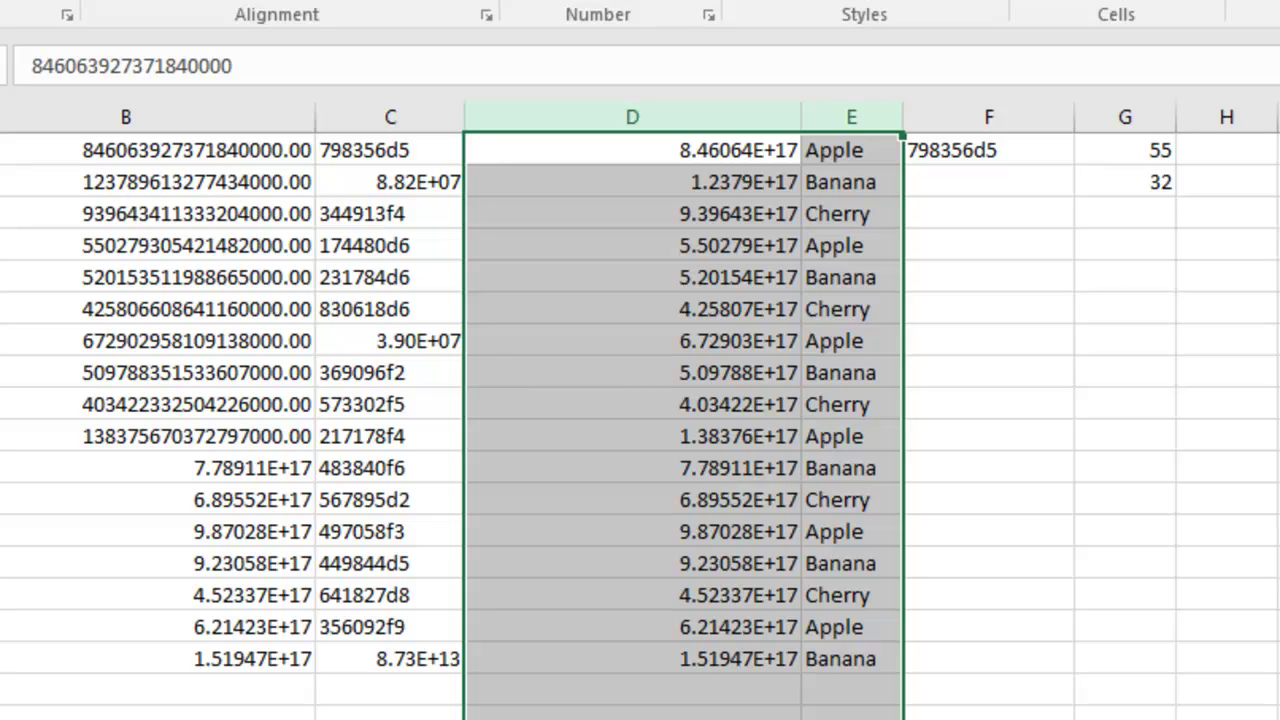
key(ctrl+w)
click(1086, 618)
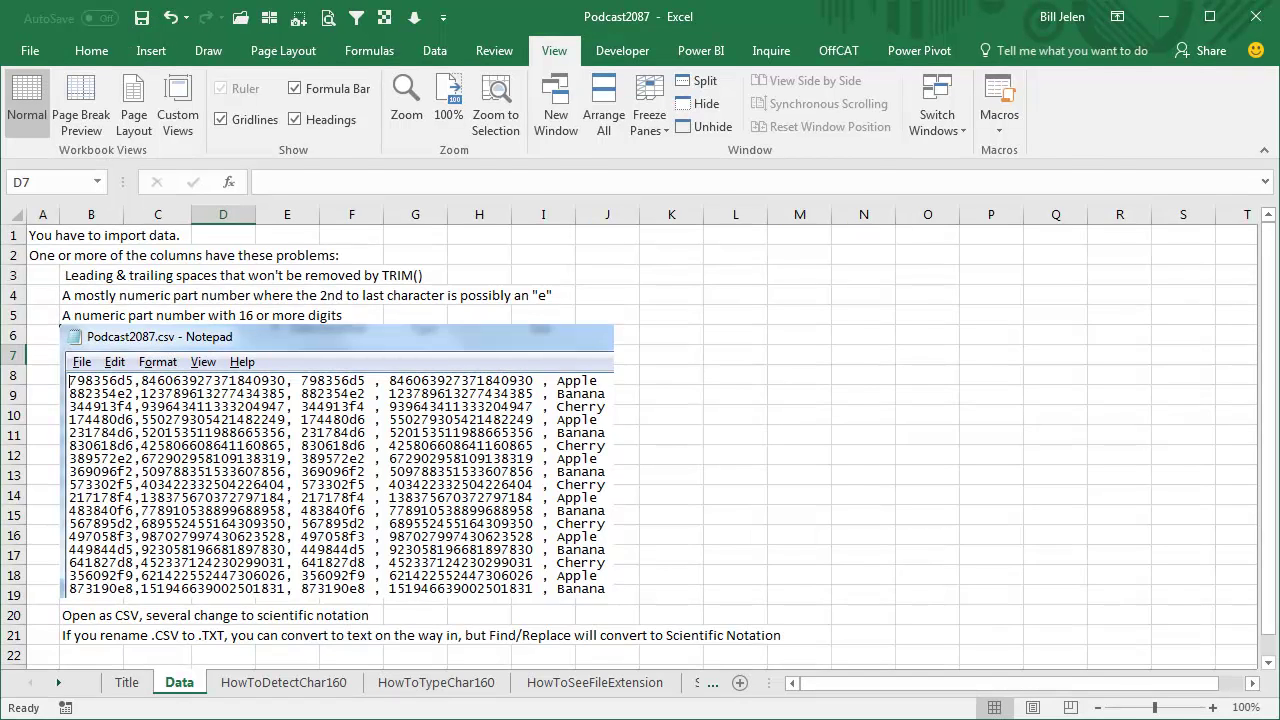
- Turn off Hide extensions for known file types in the PodcastFiles folder options
key(alt+Tab)
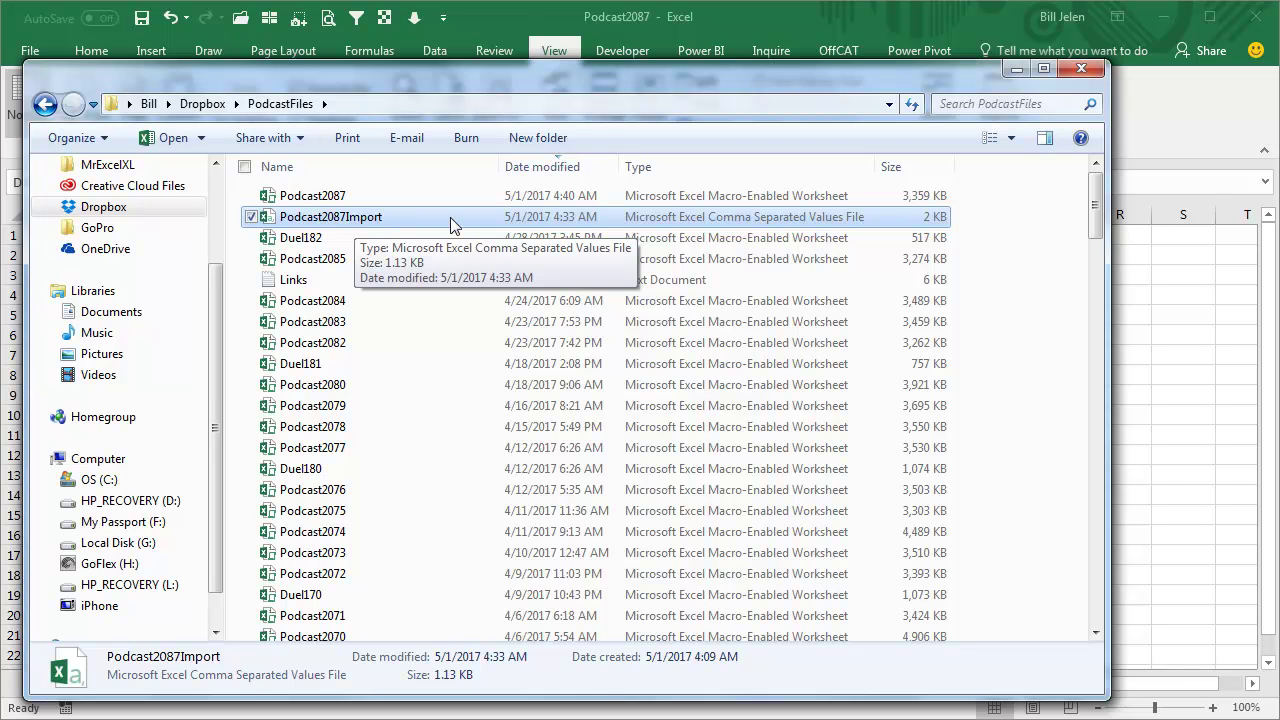
key(alt)
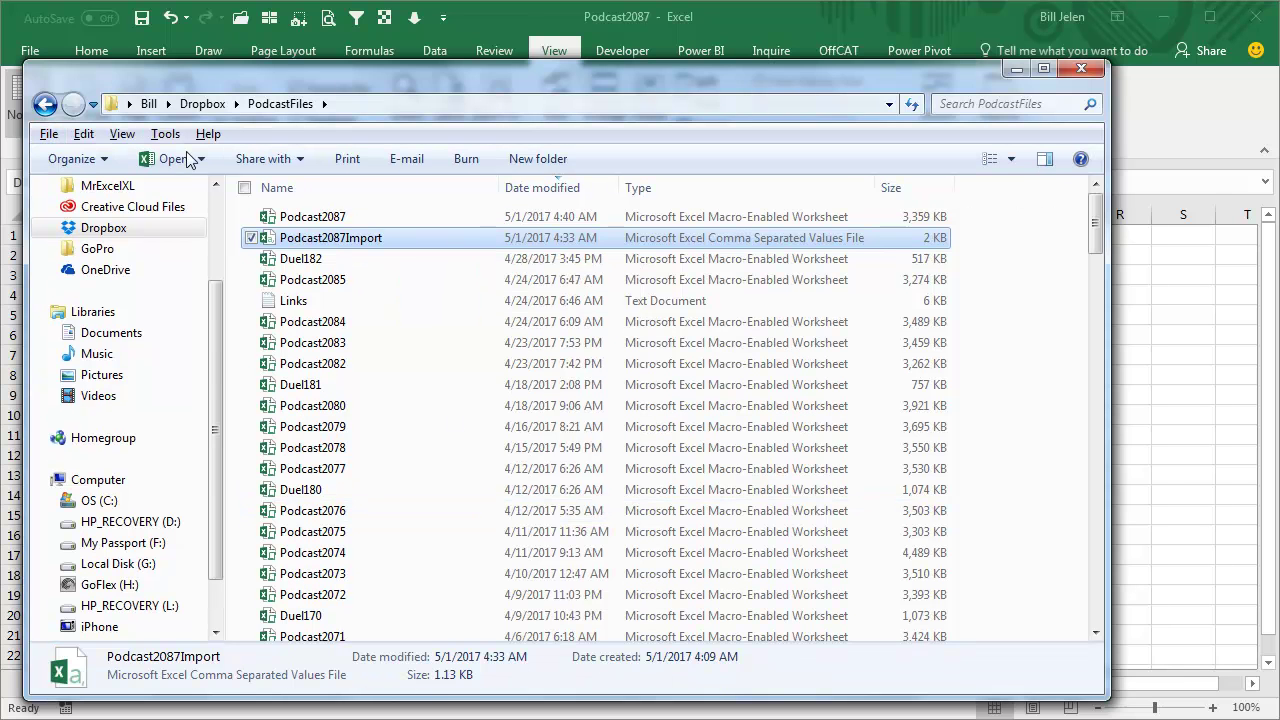
click(167, 134)
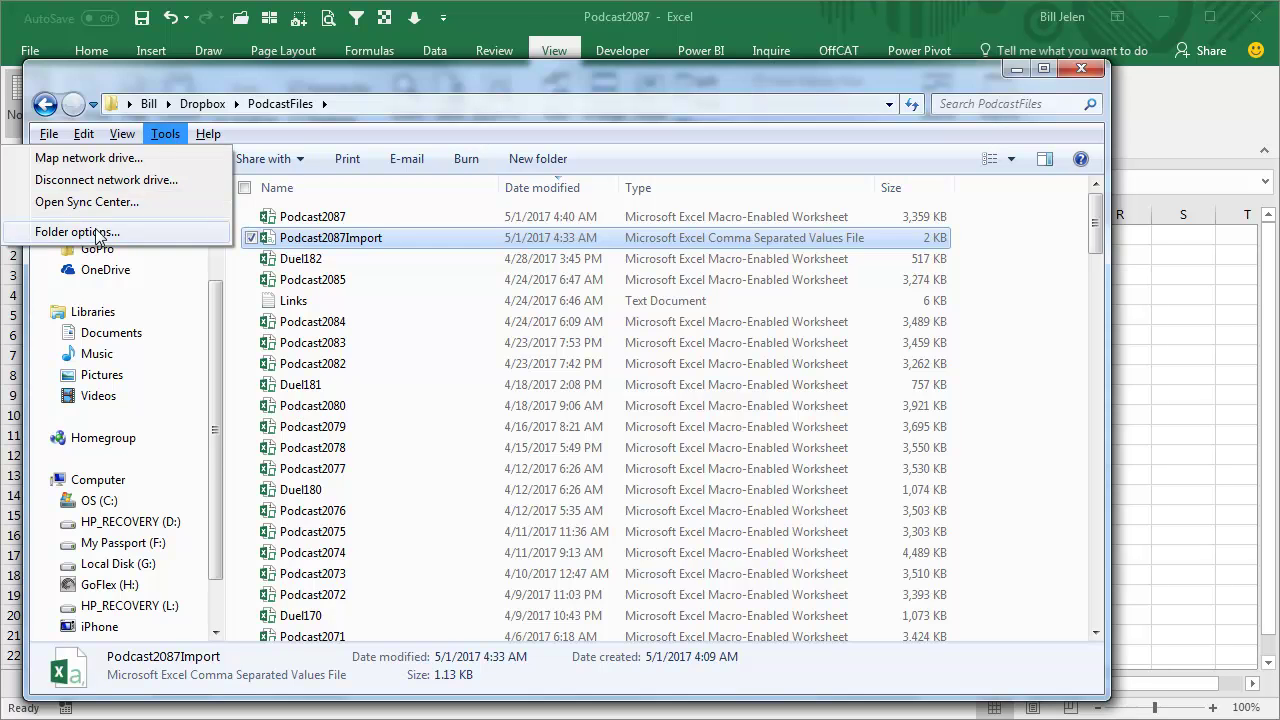
click(98, 232)
click(129, 190)
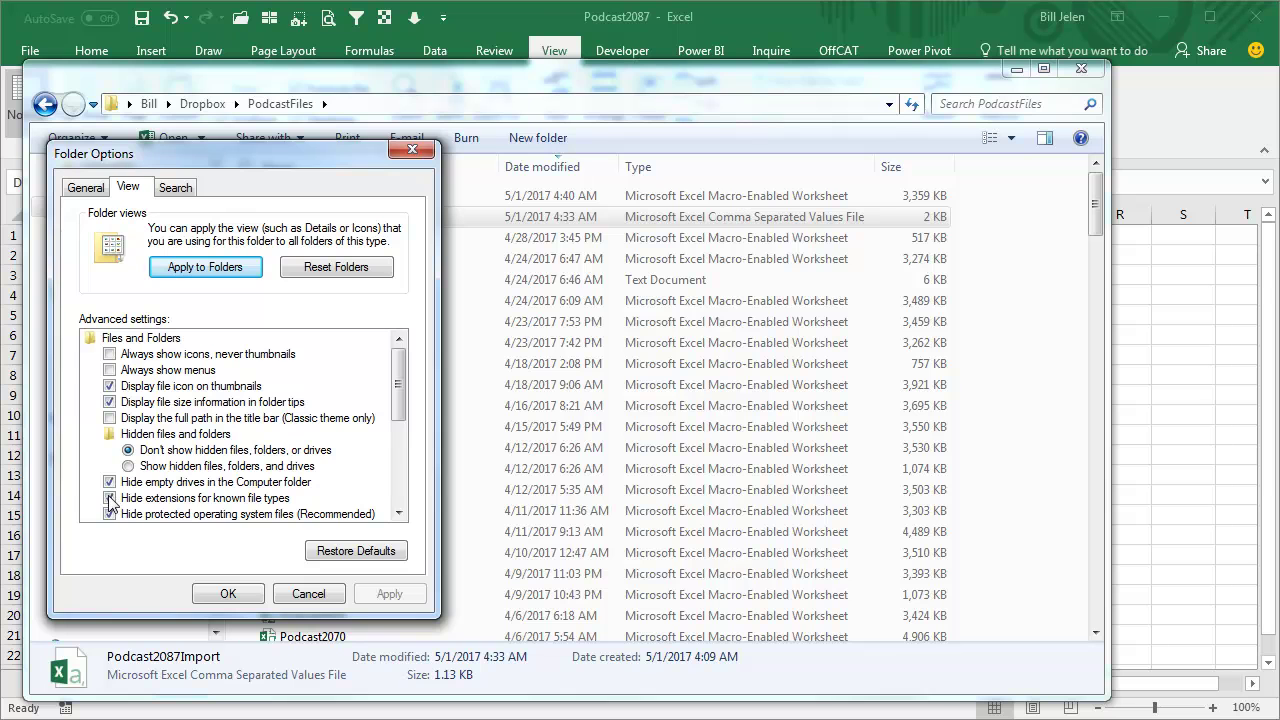
click(110, 498)
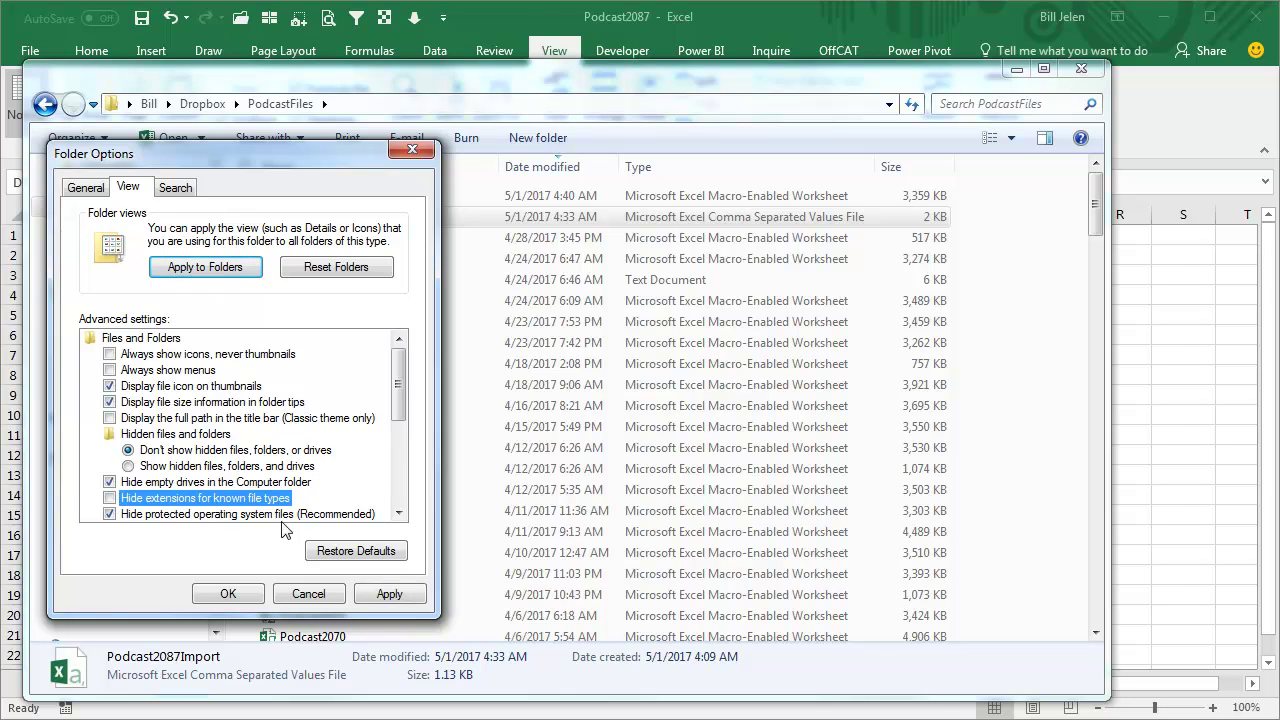
click(230, 594)
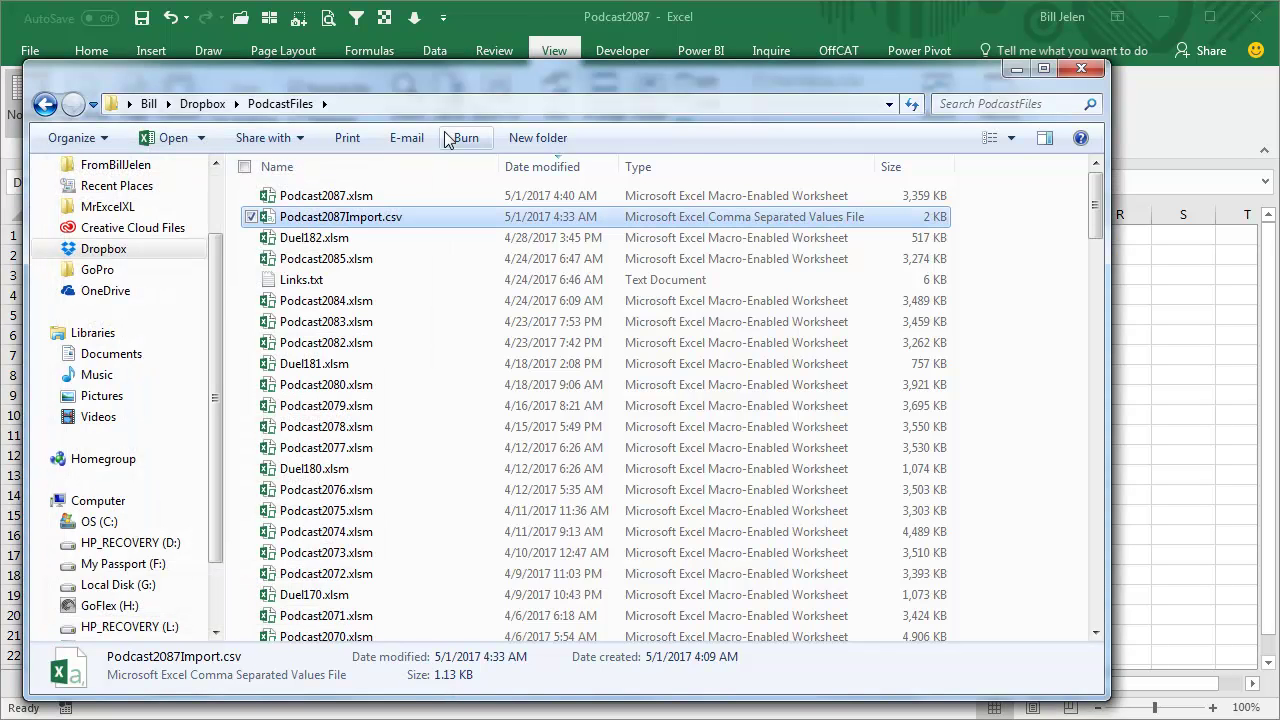
- Rename Podcast2087Import.csv to Podcast2087Import.txt and confirm the extension change
right_click(397, 222)
key(m)
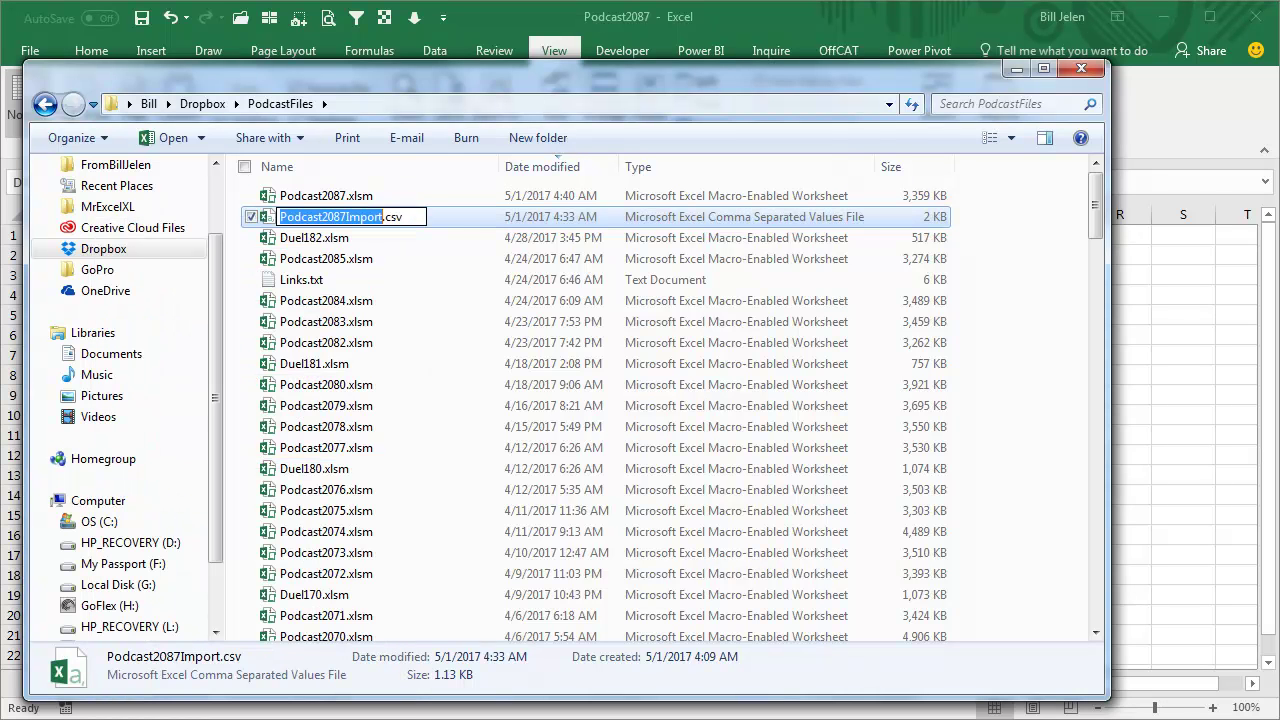
key(End)
key(BackSpace)
key(BackSpace)
key(BackSpace)
text(txt)
key(Return)
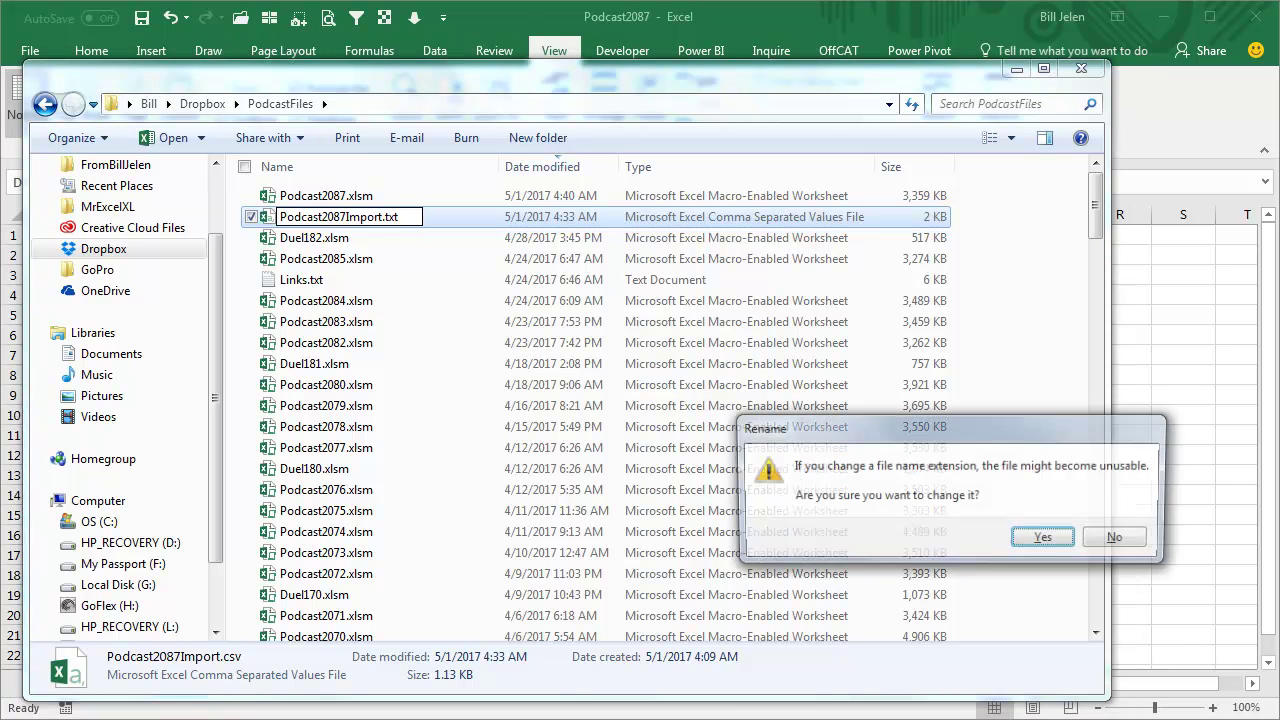
click(1054, 544)
- In Excel, browse to PodcastFiles and open Podcast2087Import.txt, starting the Text Import Wizard
key(alt+Tab)
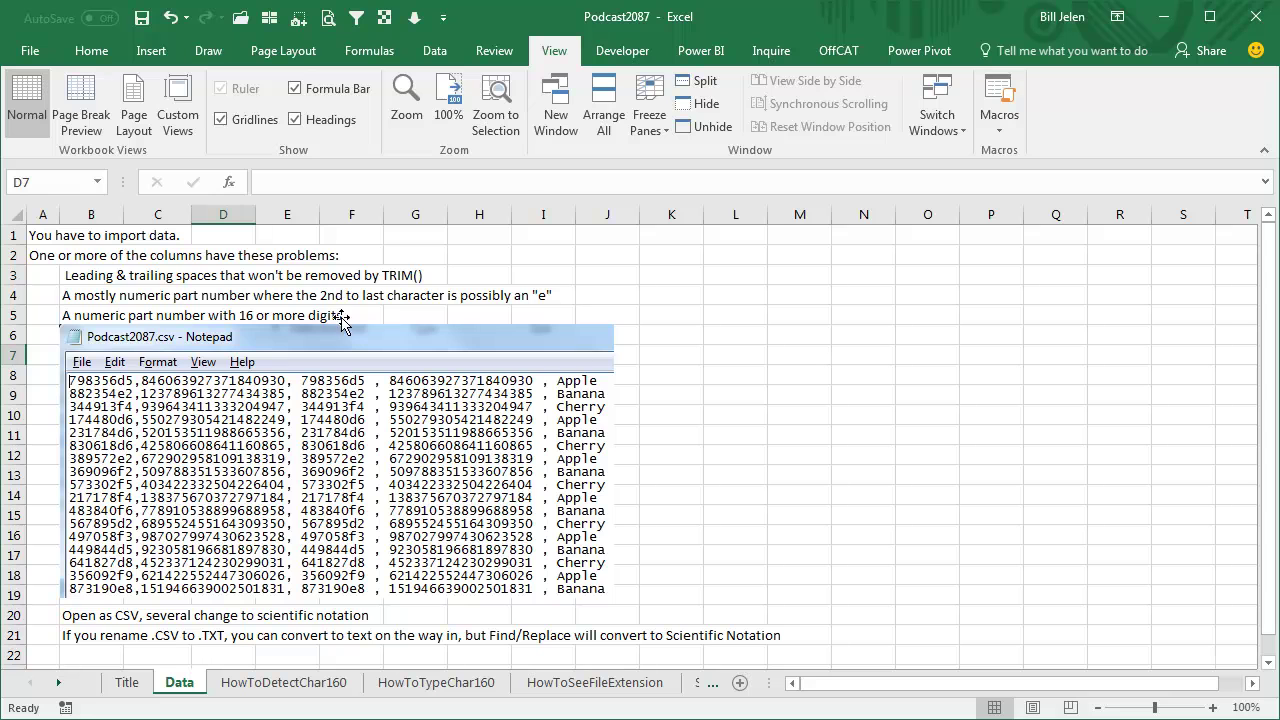
click(39, 46)
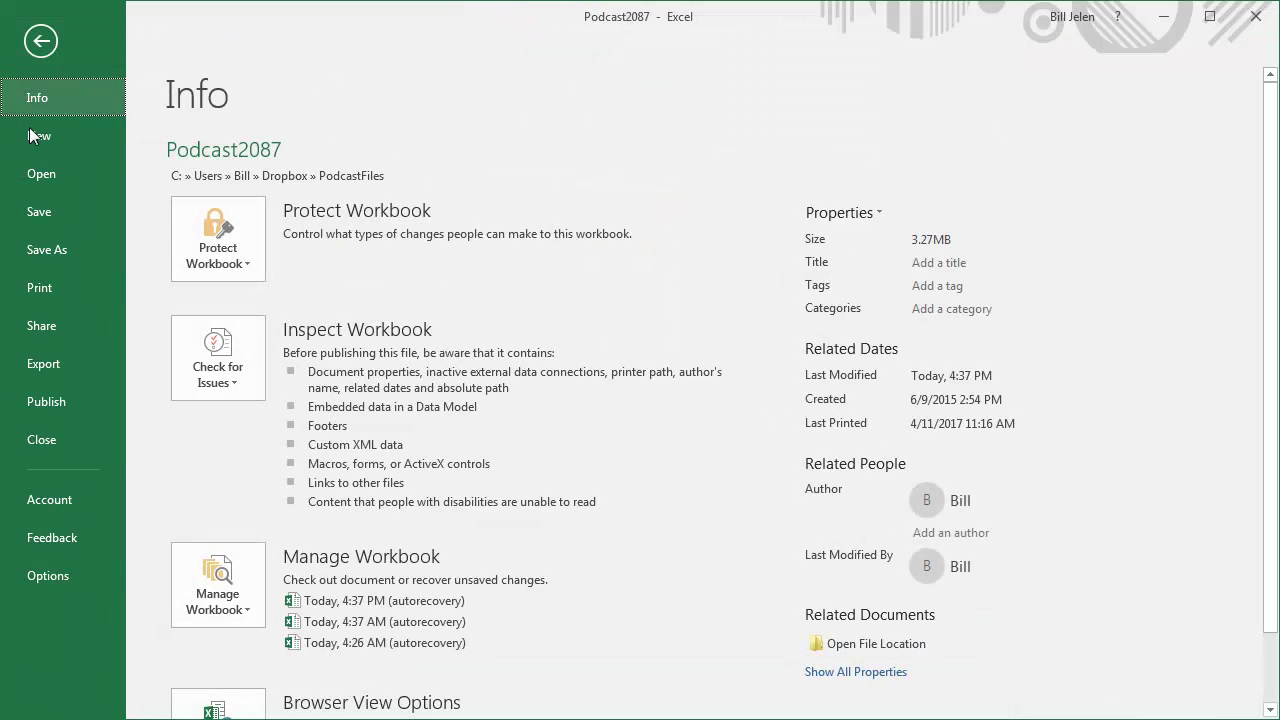
click(35, 172)
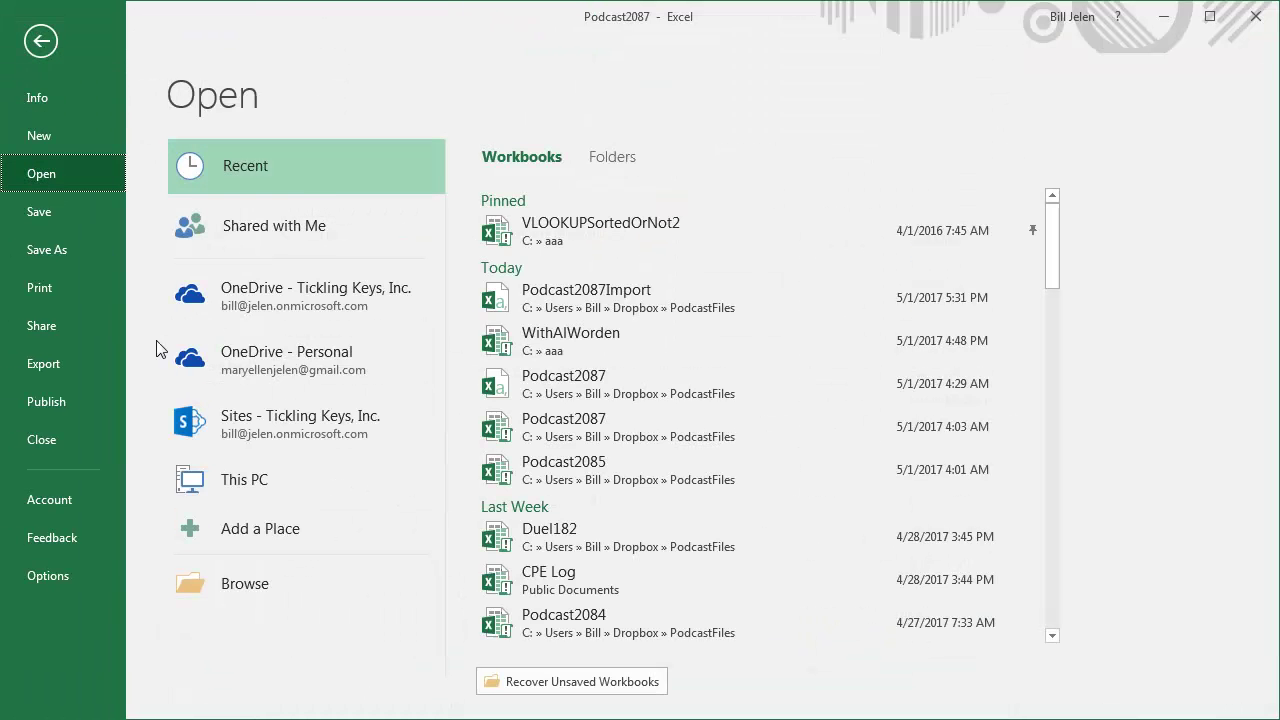
click(238, 578)
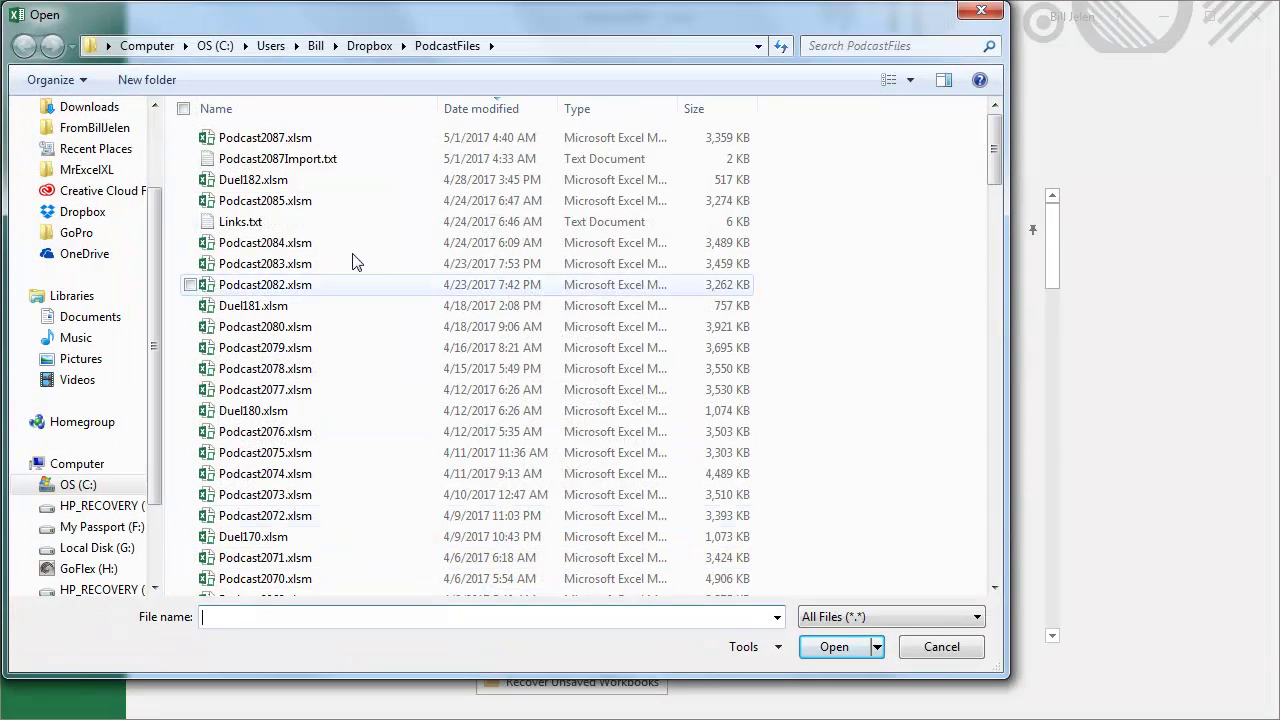
click(262, 159)
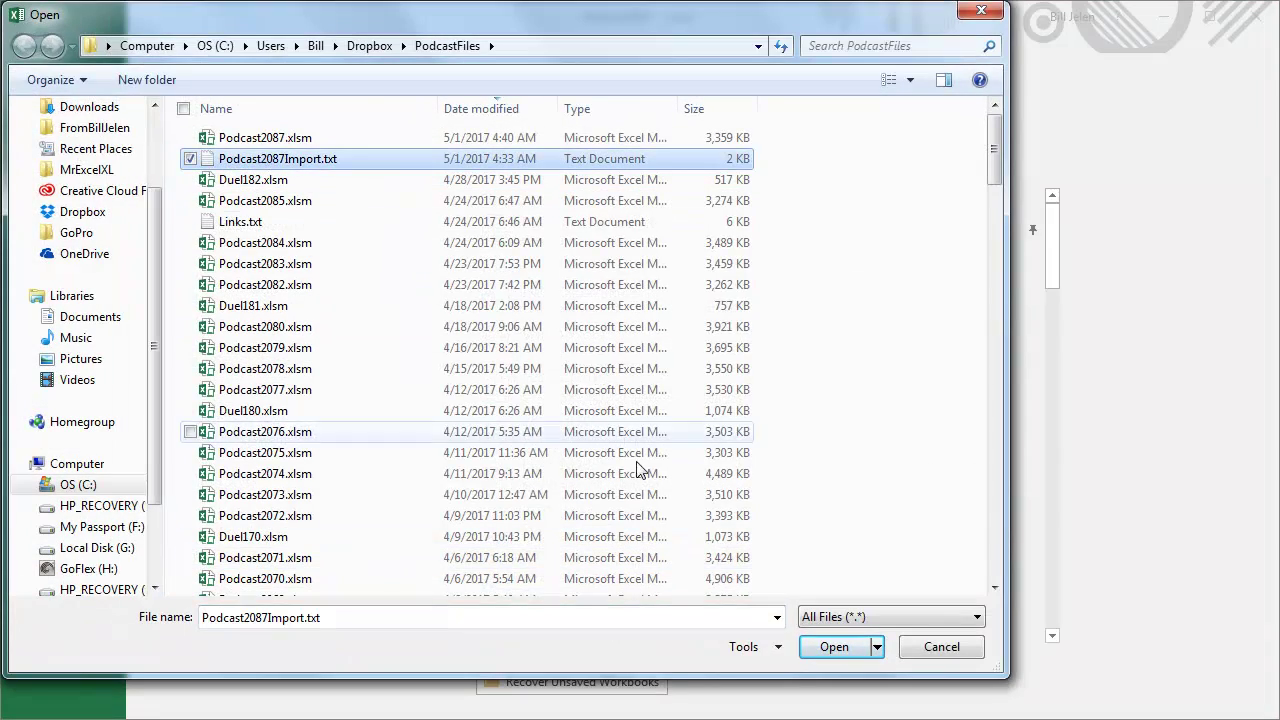
click(833, 646)
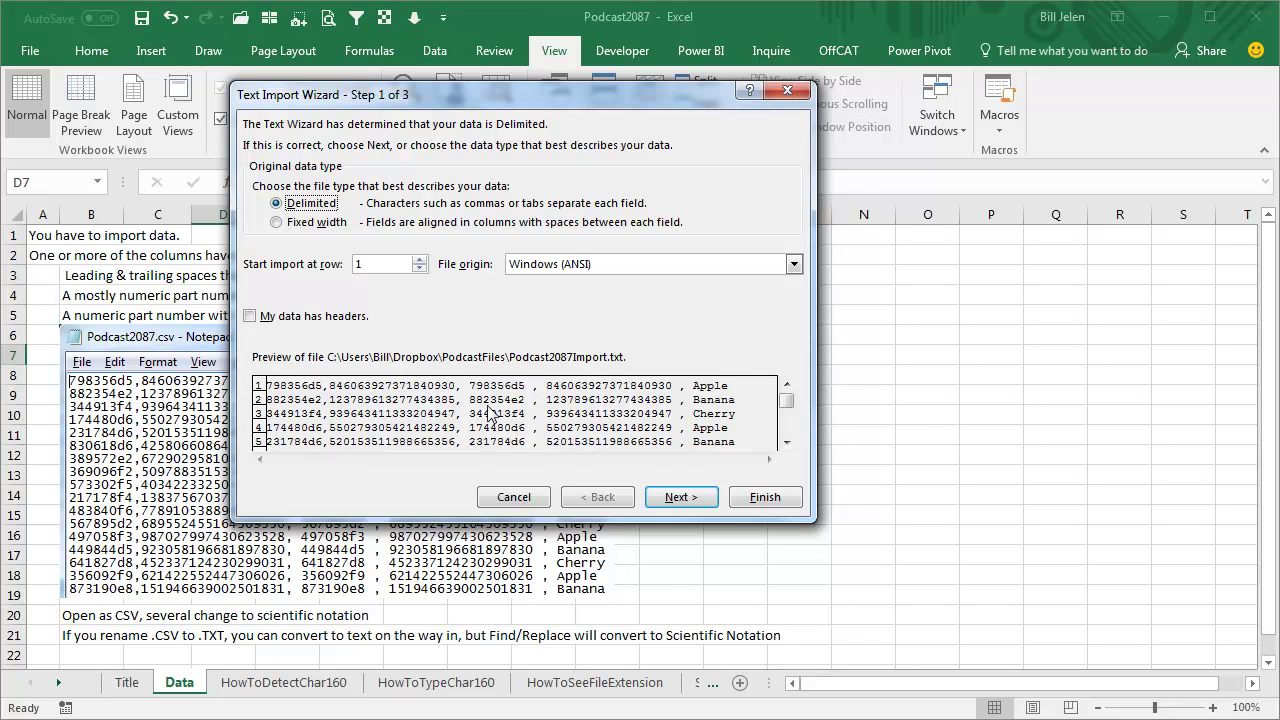
- Choose Comma as the delimiter in the Text Import Wizard
click(660, 497)
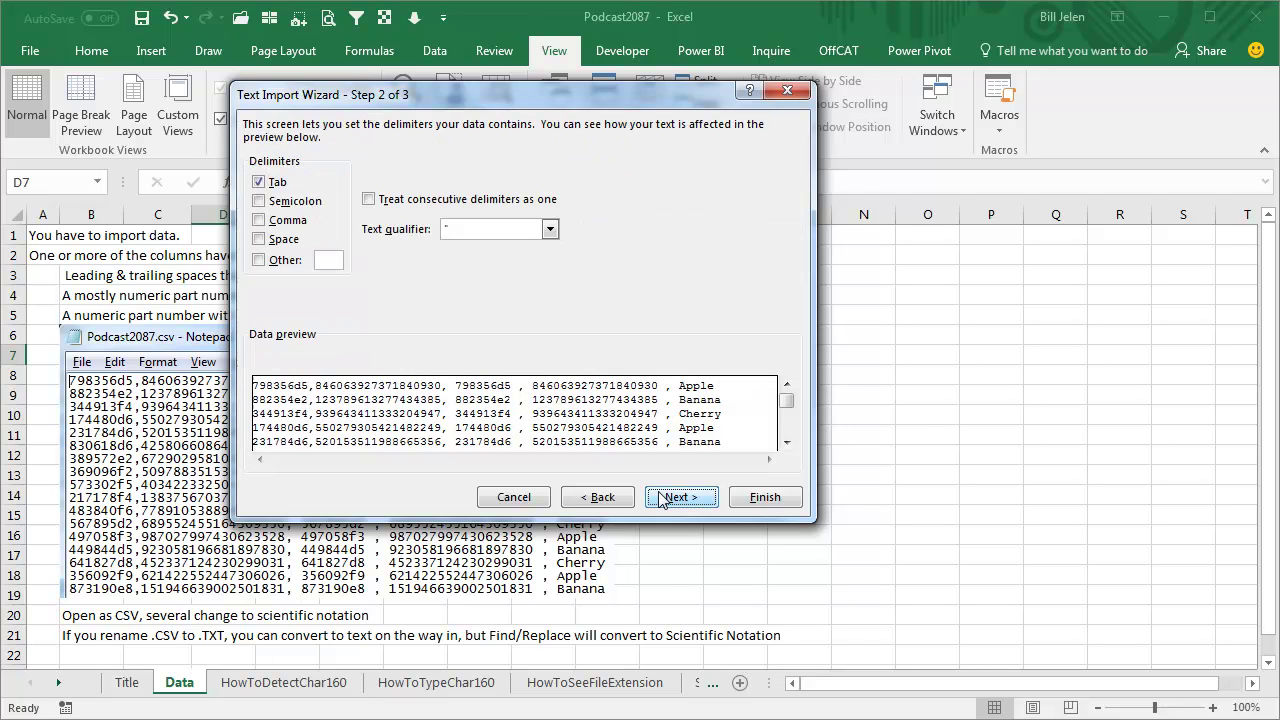
click(258, 220)
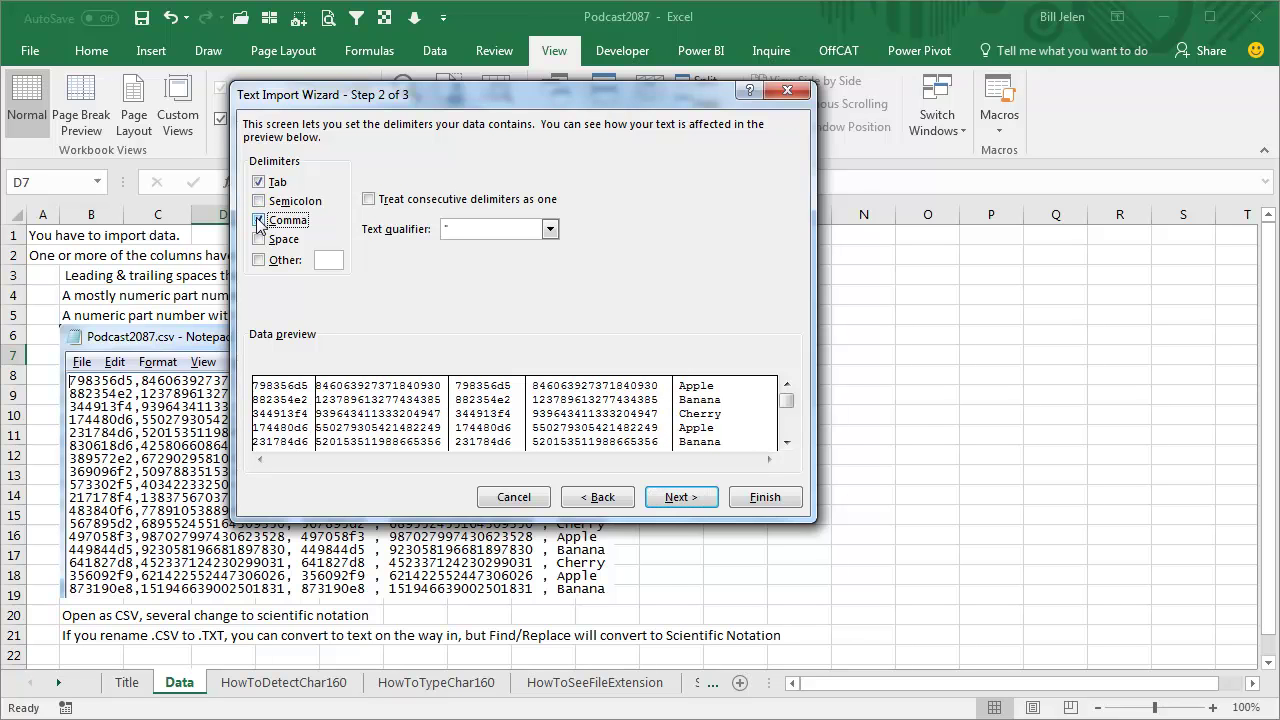
click(692, 504)
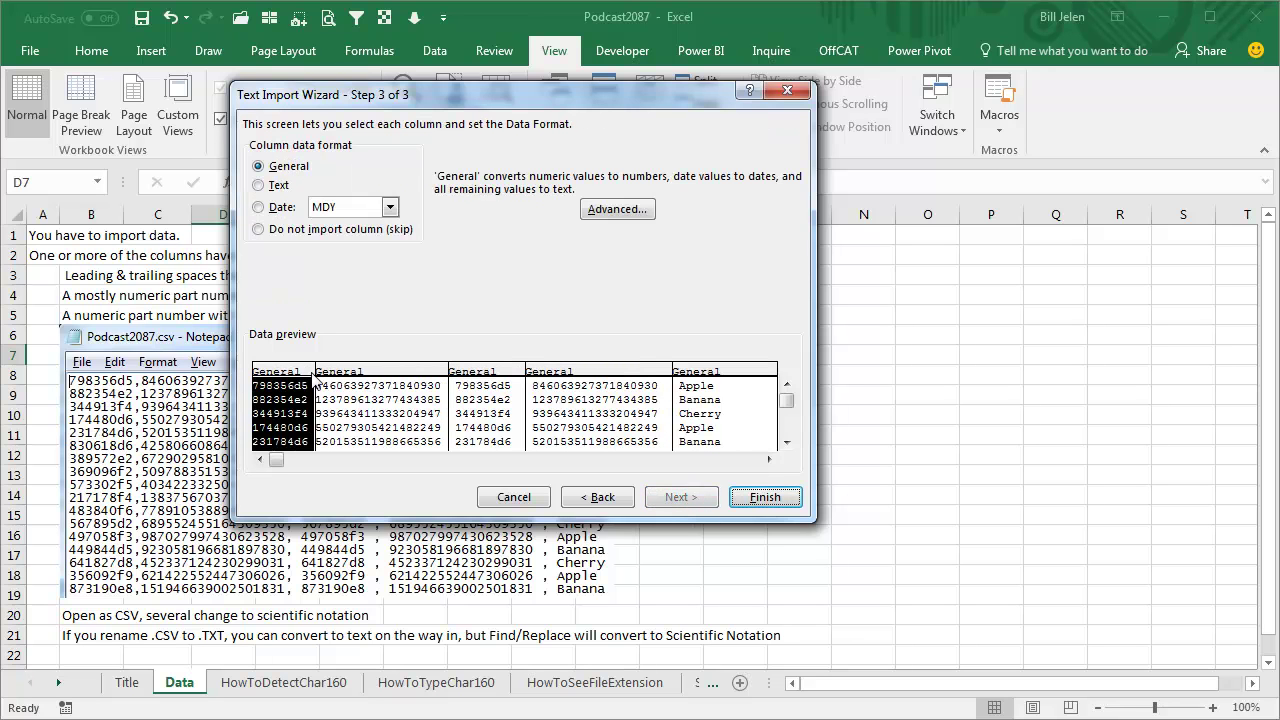
- Set columns 1–4 to Text and finish importing Podcast2087Import.txt
click(259, 185)
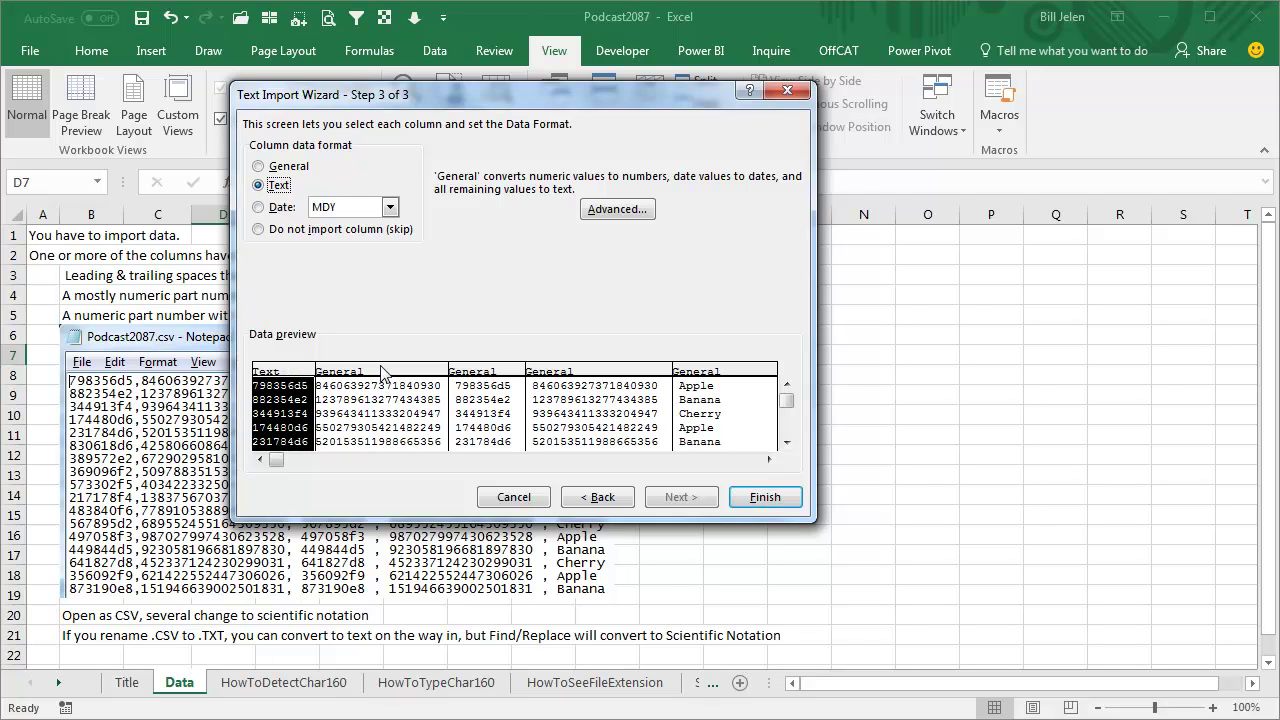
click(383, 372)
click(259, 185)
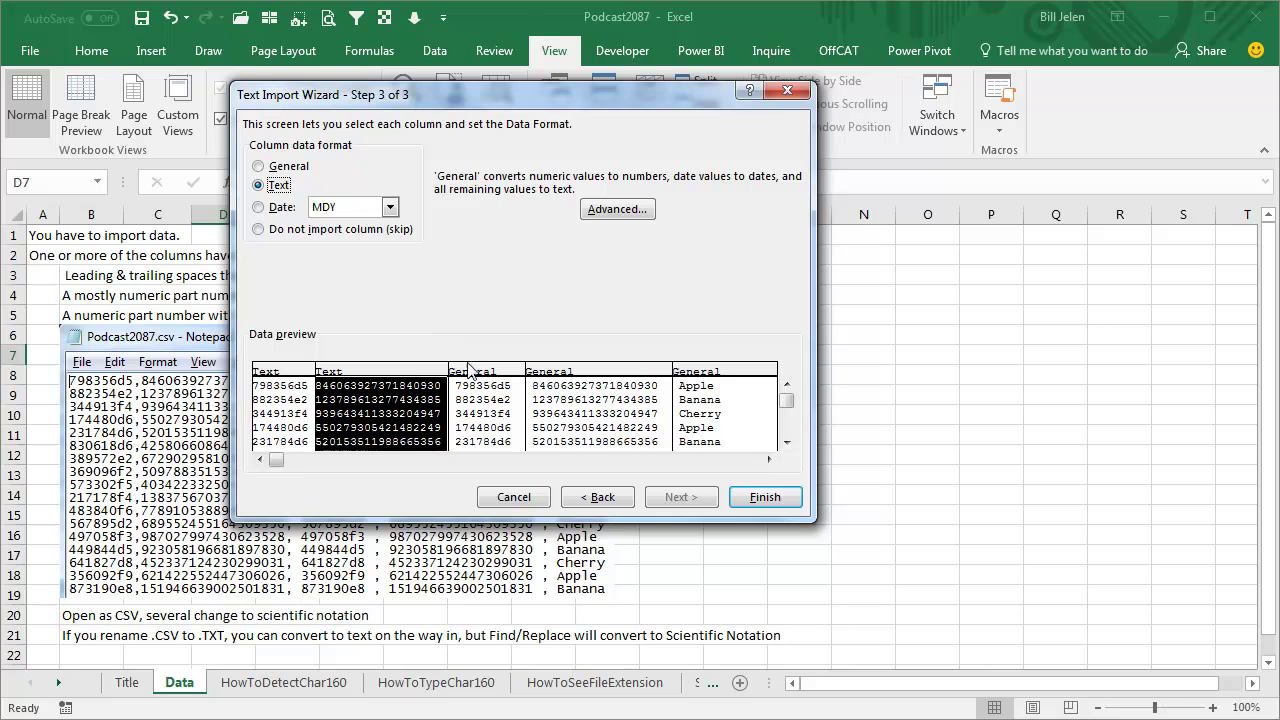
click(470, 372)
click(280, 188)
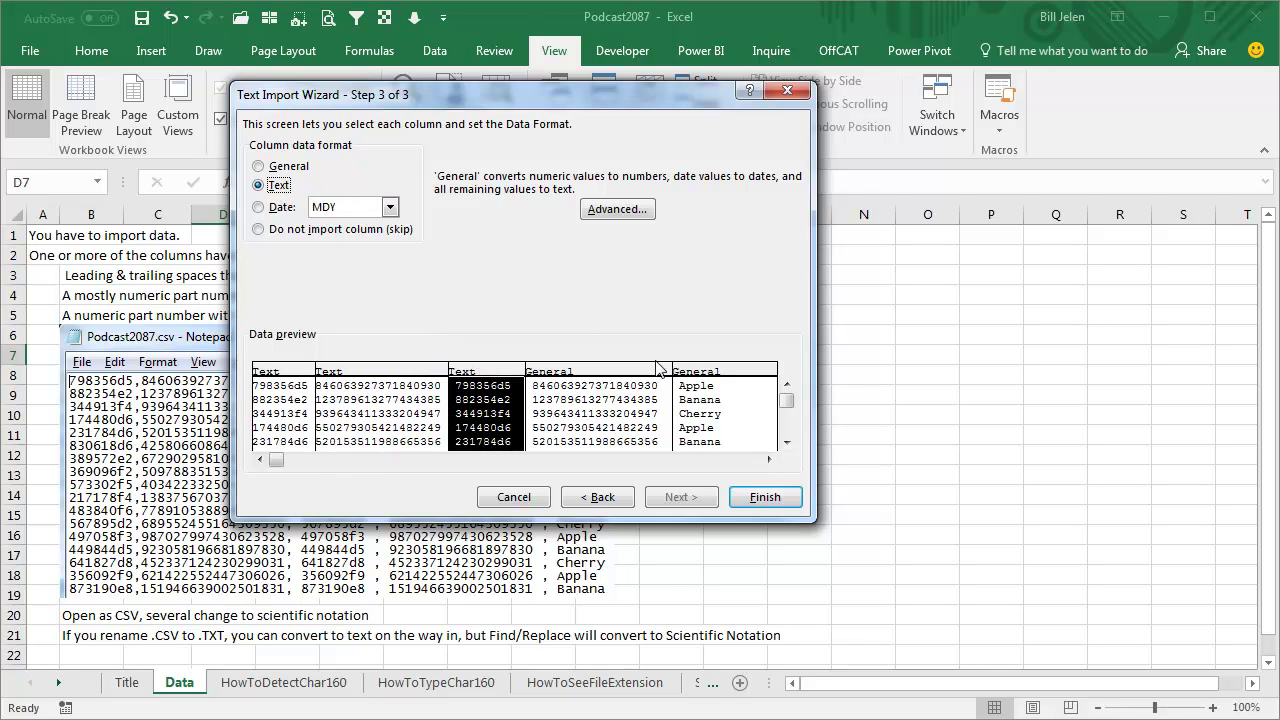
click(636, 382)
click(284, 190)
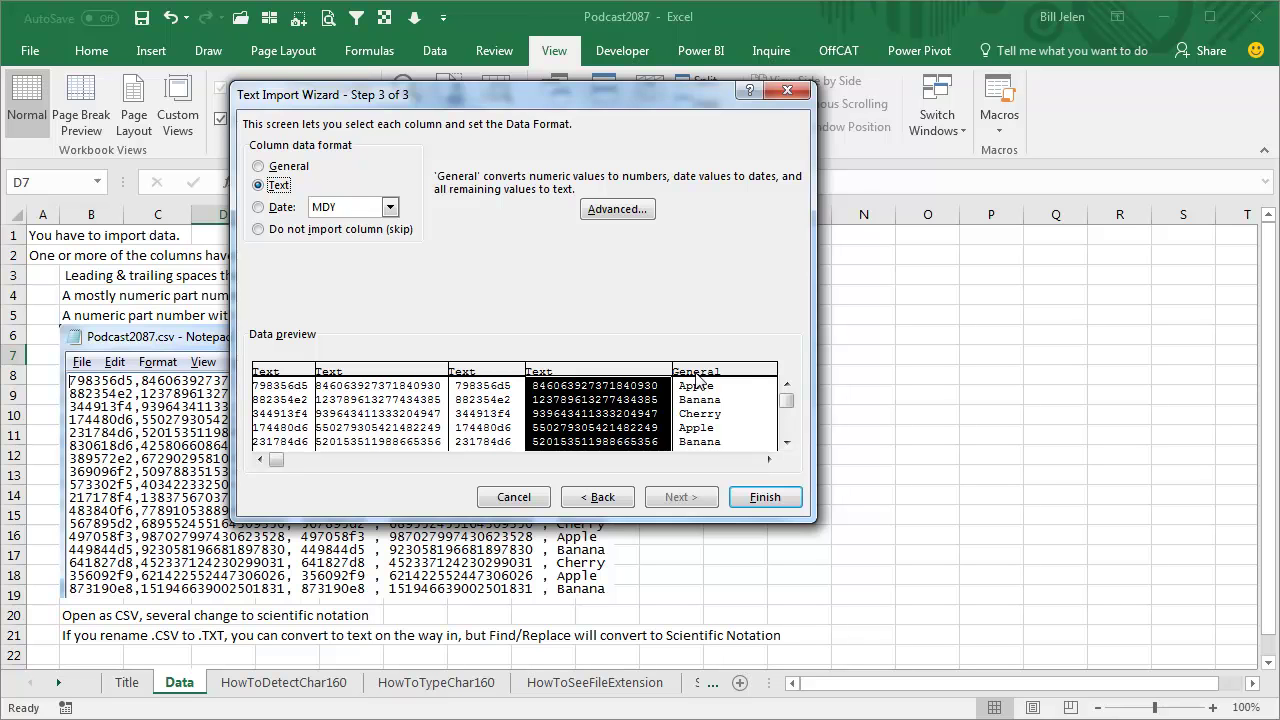
click(762, 498)
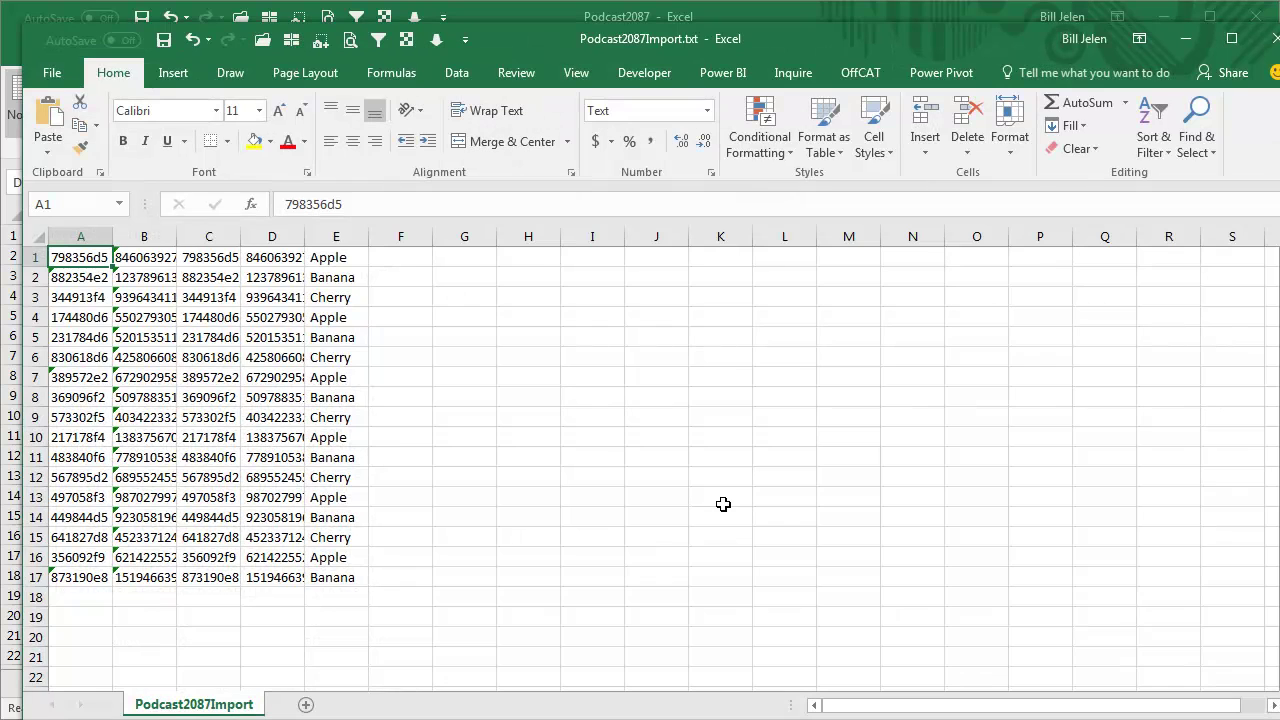
- AutoFit all imported columns to show the long part numbers, then switch to the Chrome import article
key(ctrl+a)
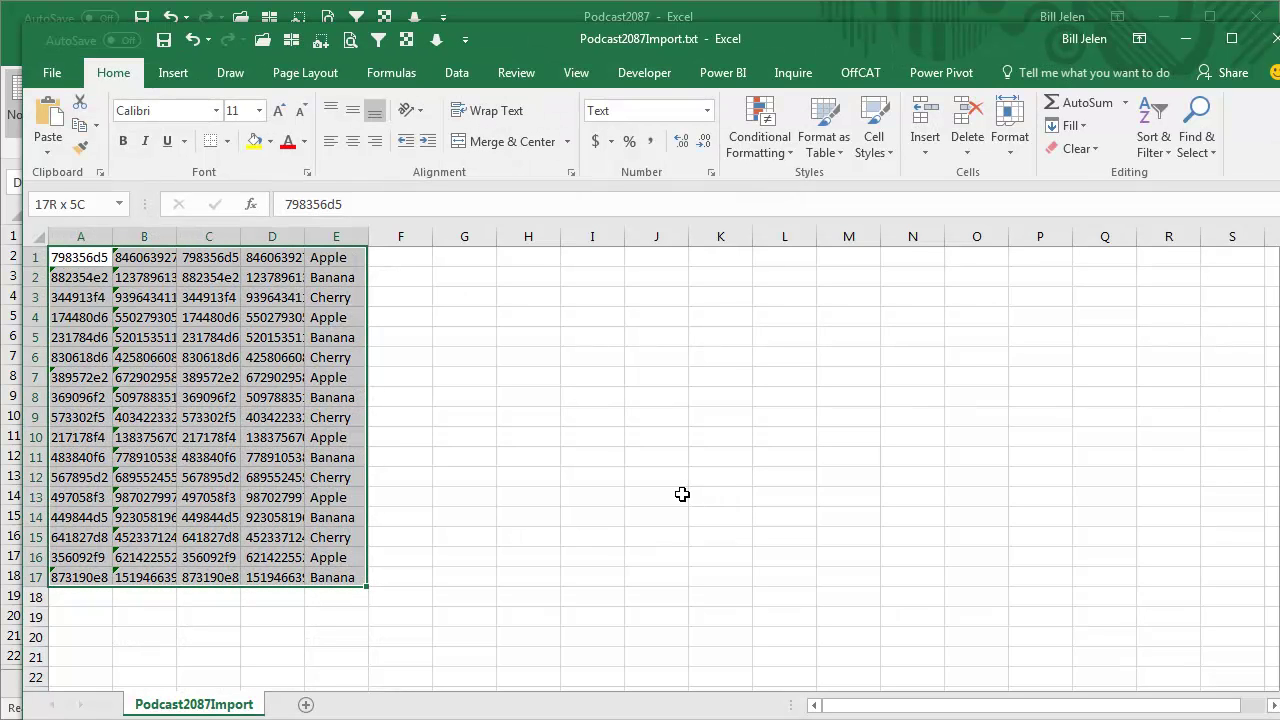
key(alt+o)
key(c)
key(a)
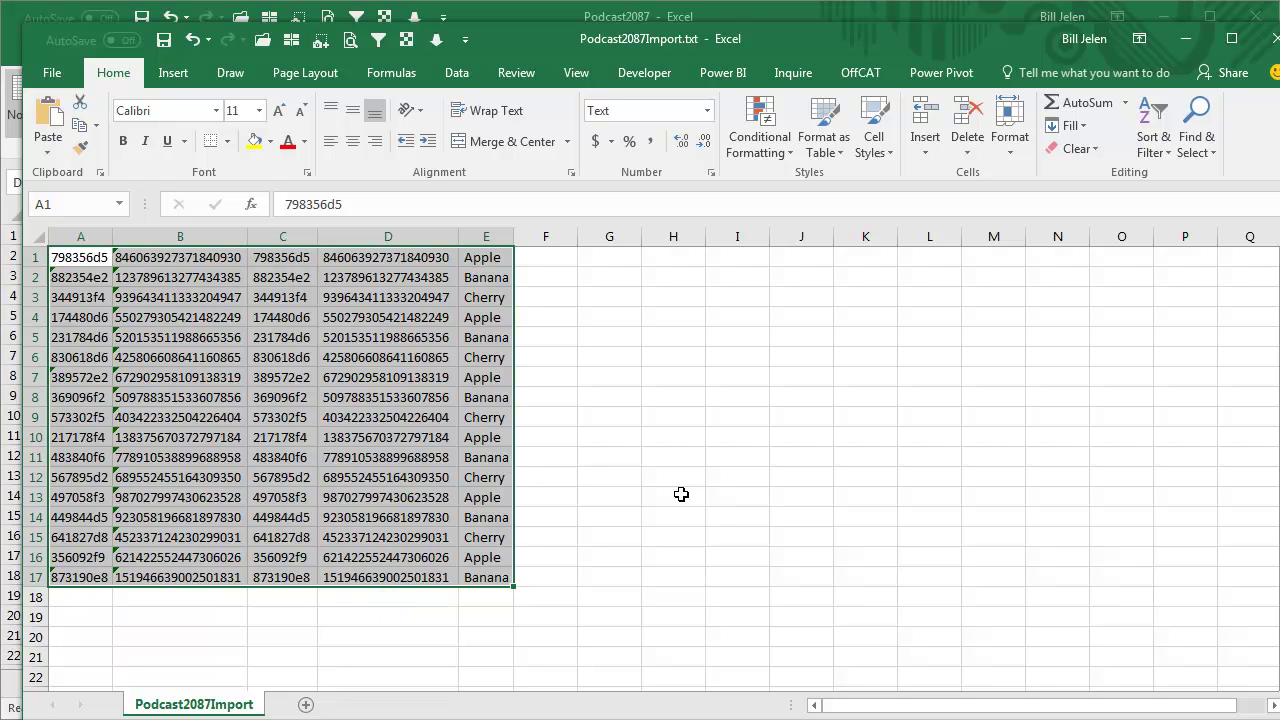
key(alt+Tab)
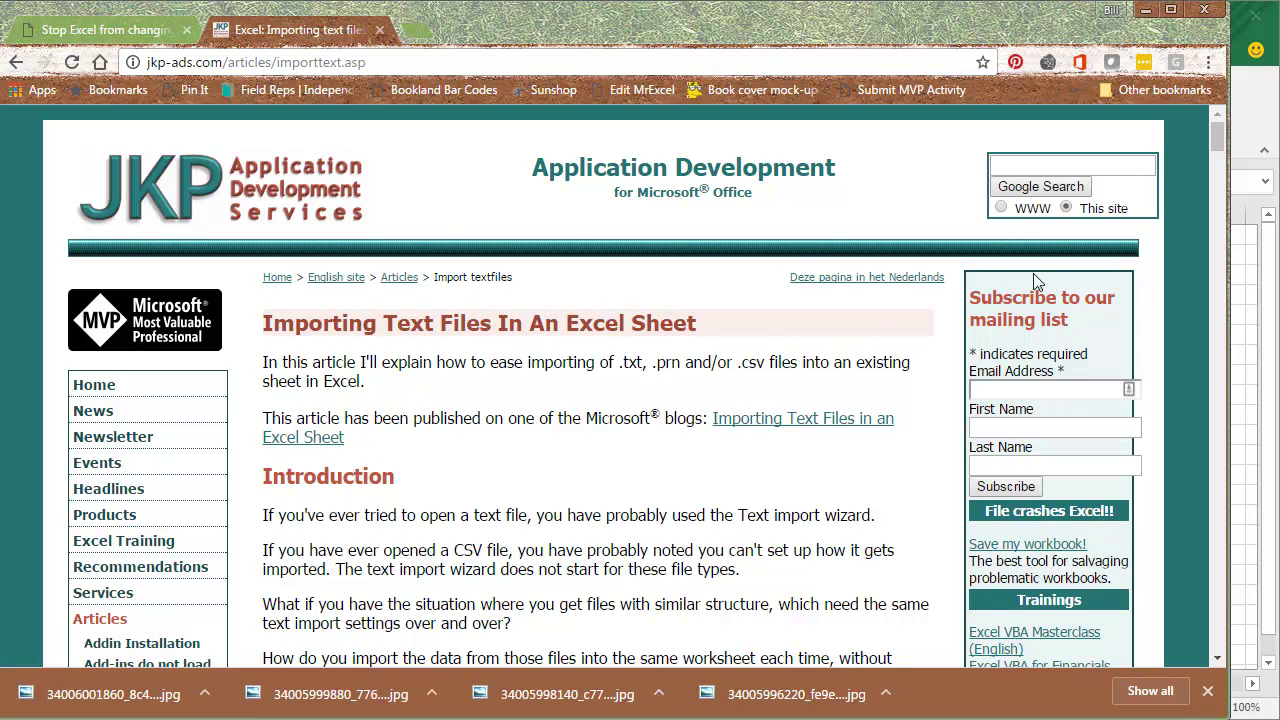
- Rename Podcast2087Import.txt to Podcast2087Import.csv in the PodcastFiles folder, accepting the extension change
key(alt+Tab)
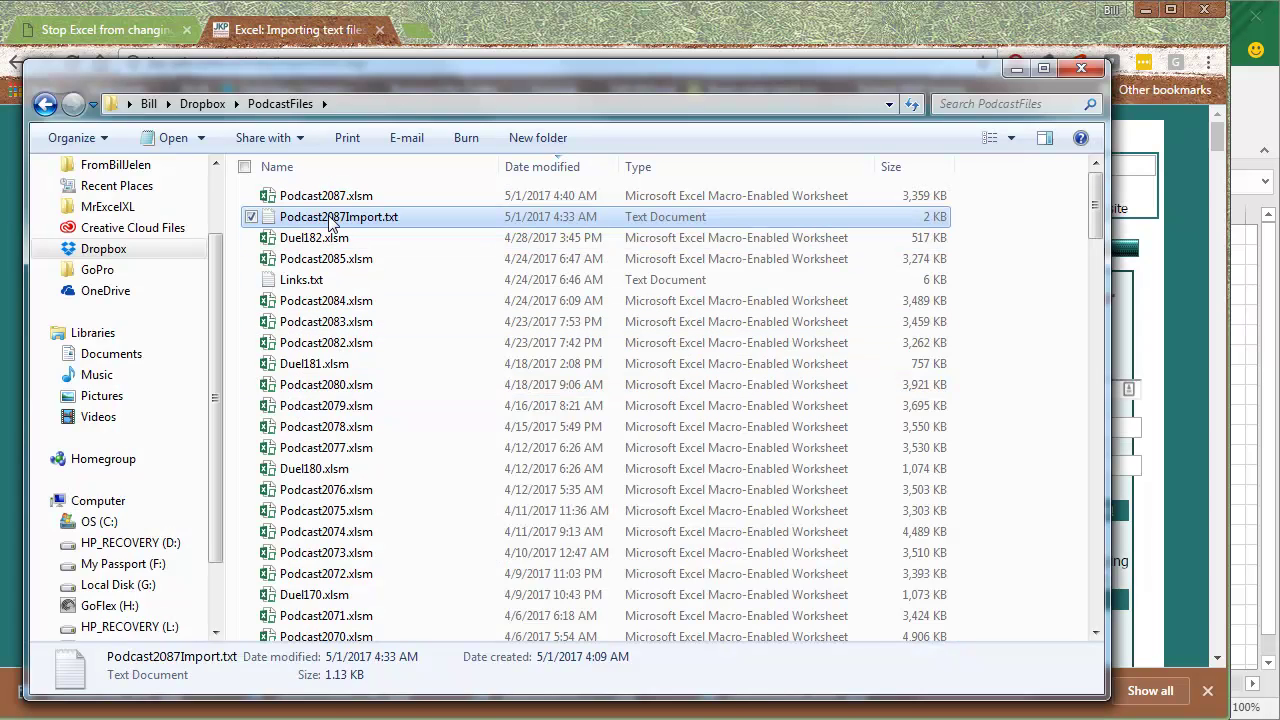
right_click(330, 222)
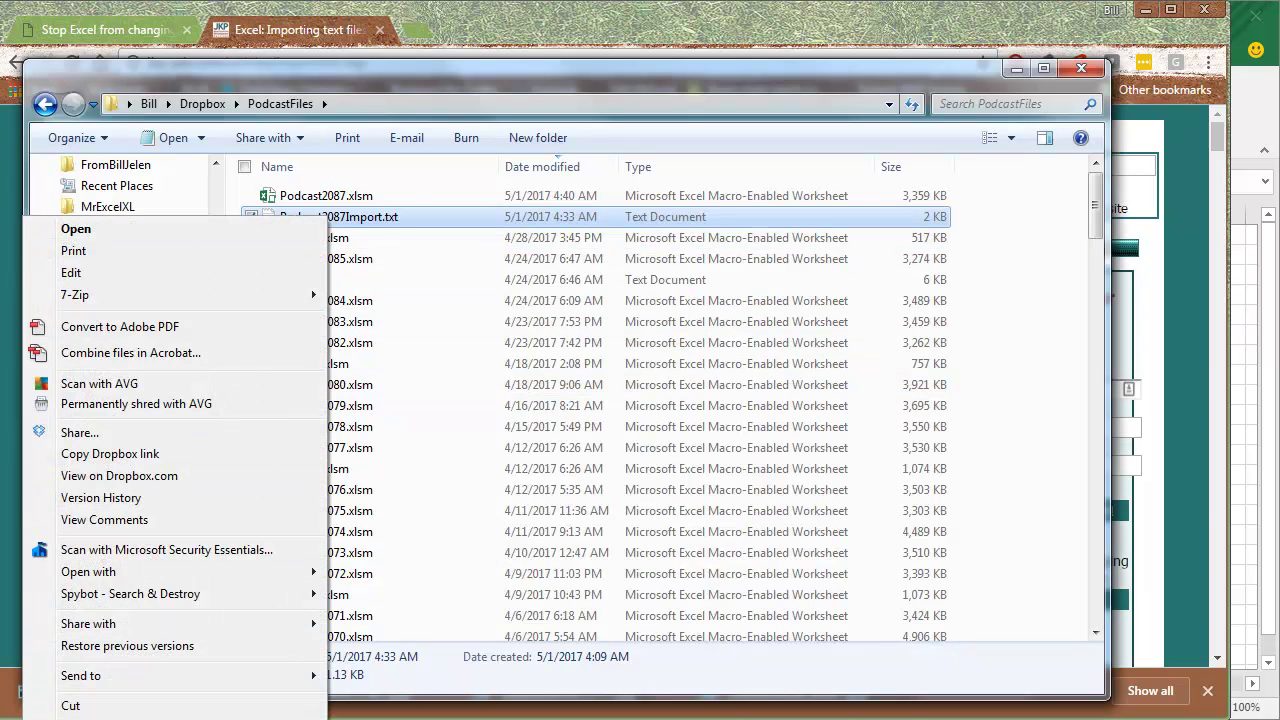
key(m)
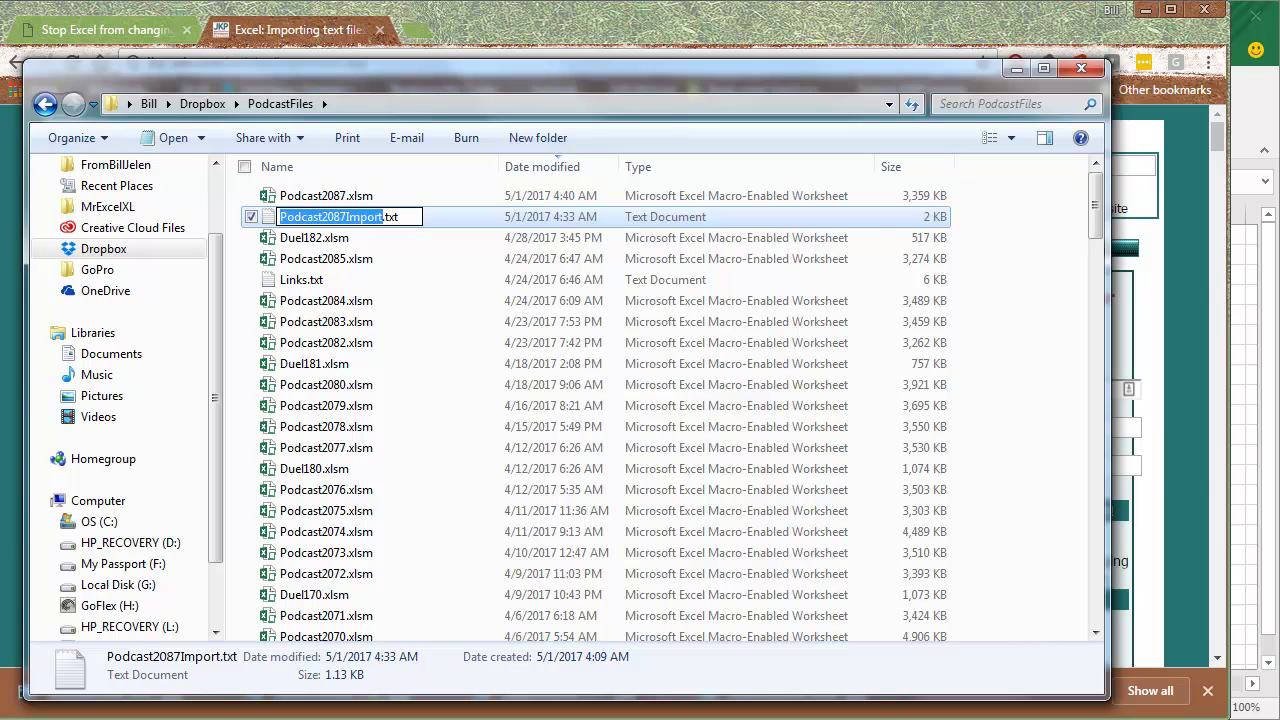
key(End)
key(BackSpace)
key(BackSpace)
key(BackSpace)
text(c)
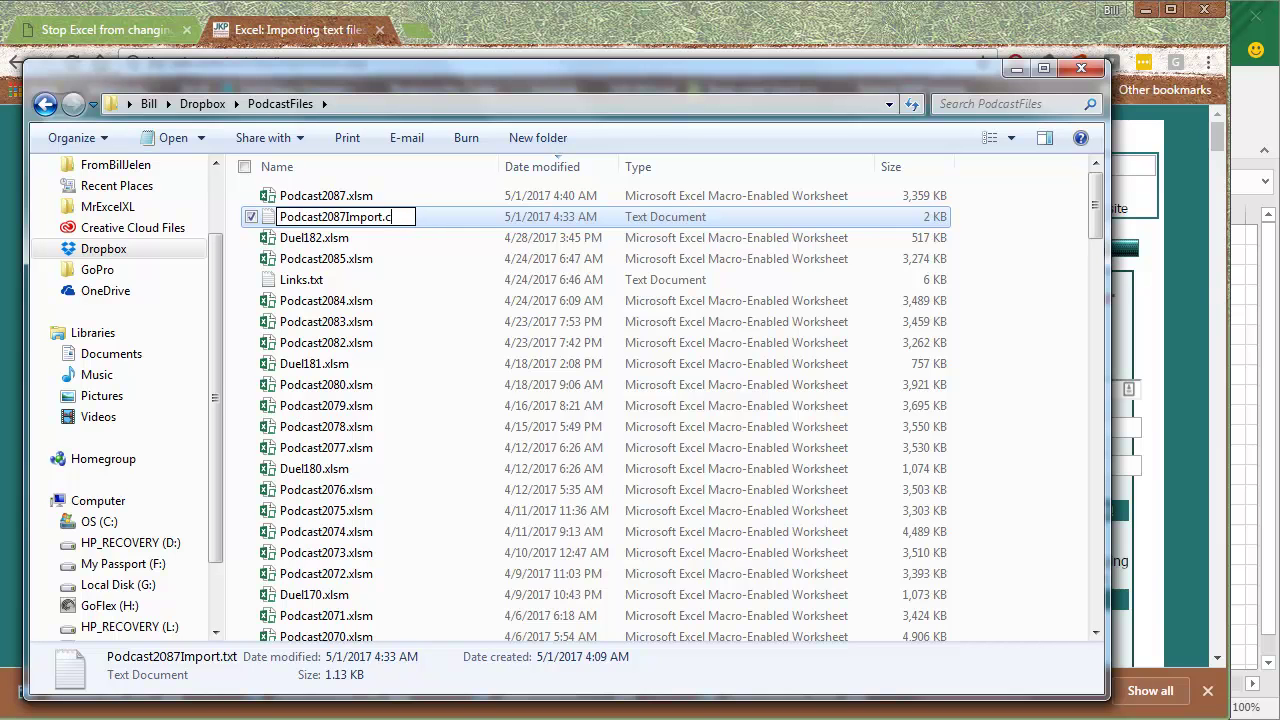
text(sv)
key(Return)
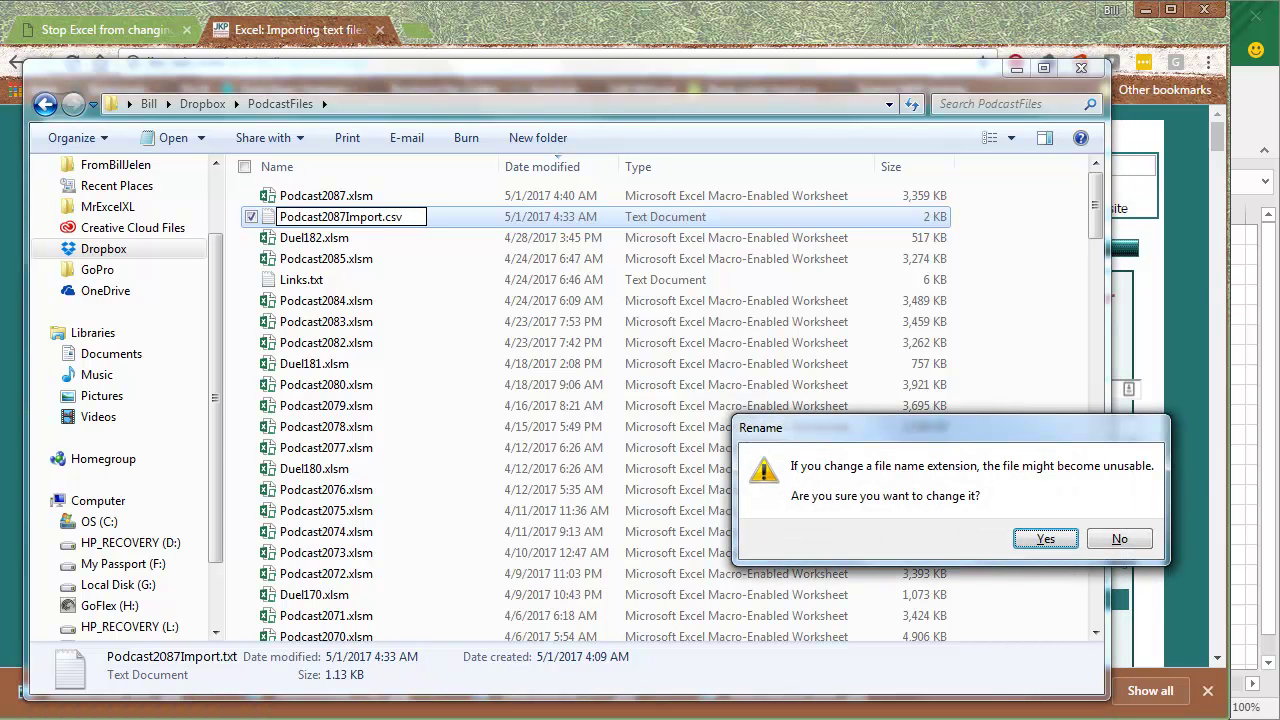
click(1045, 540)
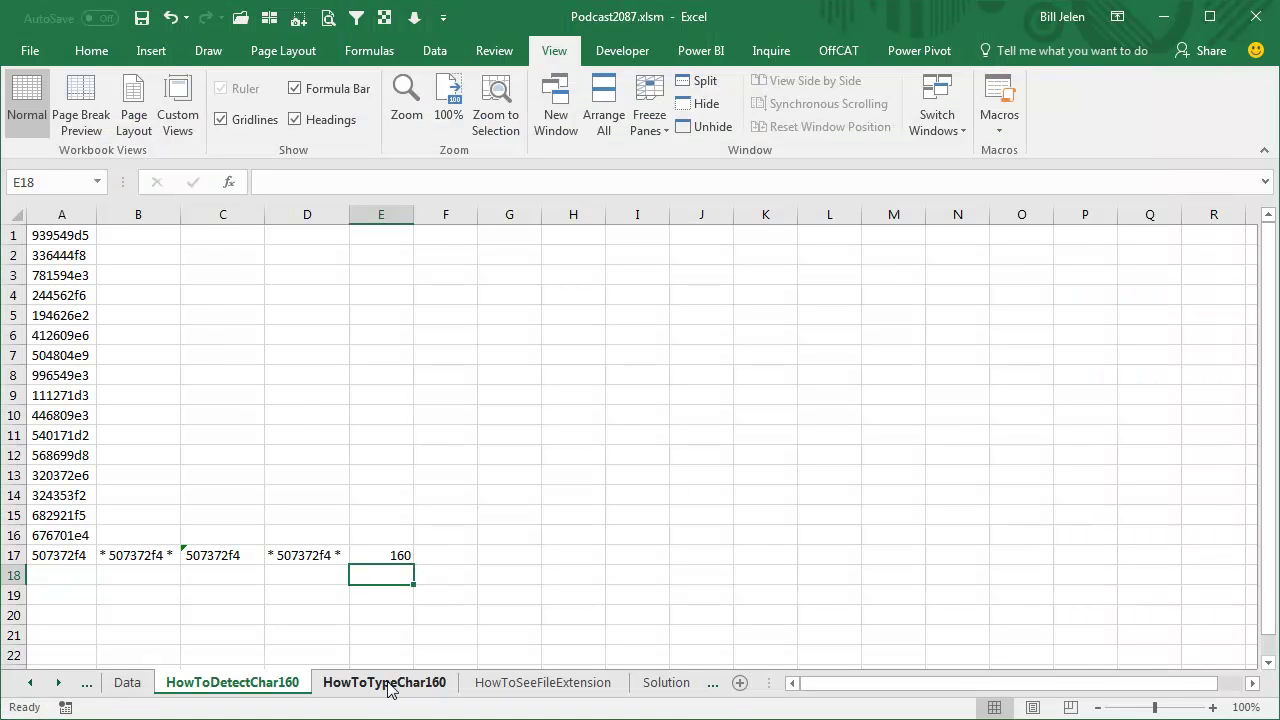
- Show the Solution sheet comparing Excel 2013 or Earlier with Office 365, with the Data ribbon tab
click(655, 692)
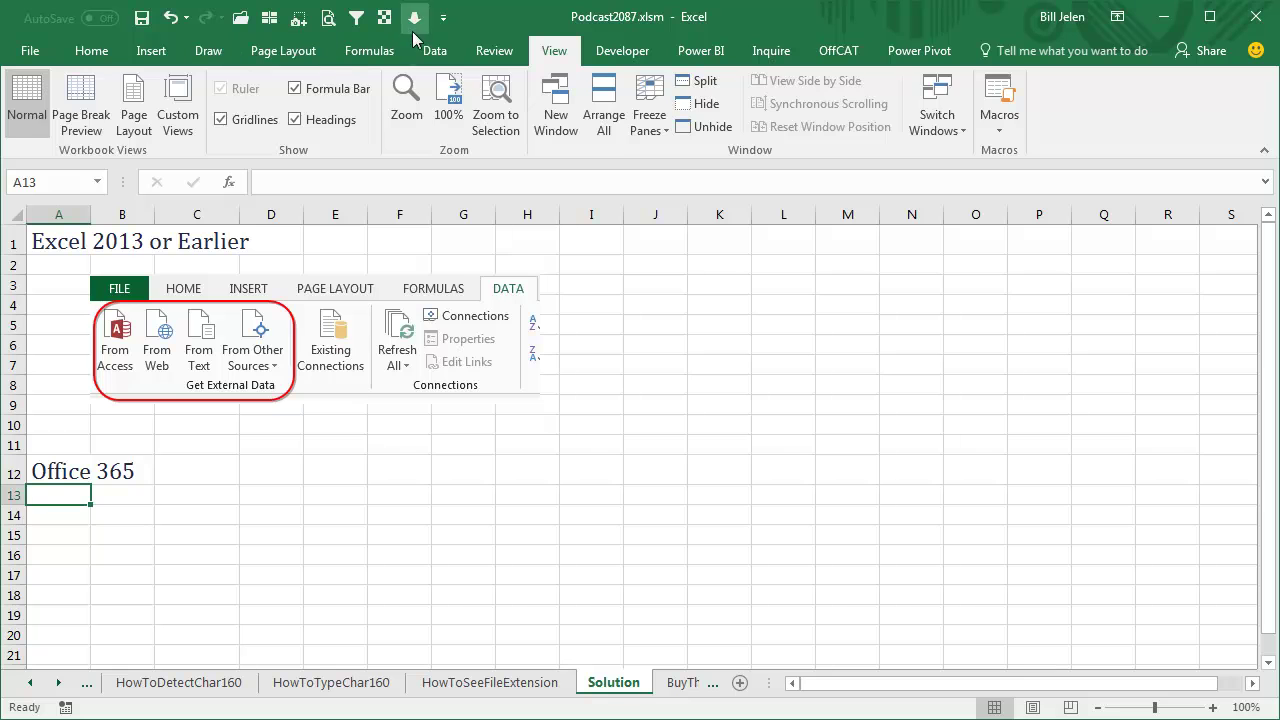
click(428, 52)
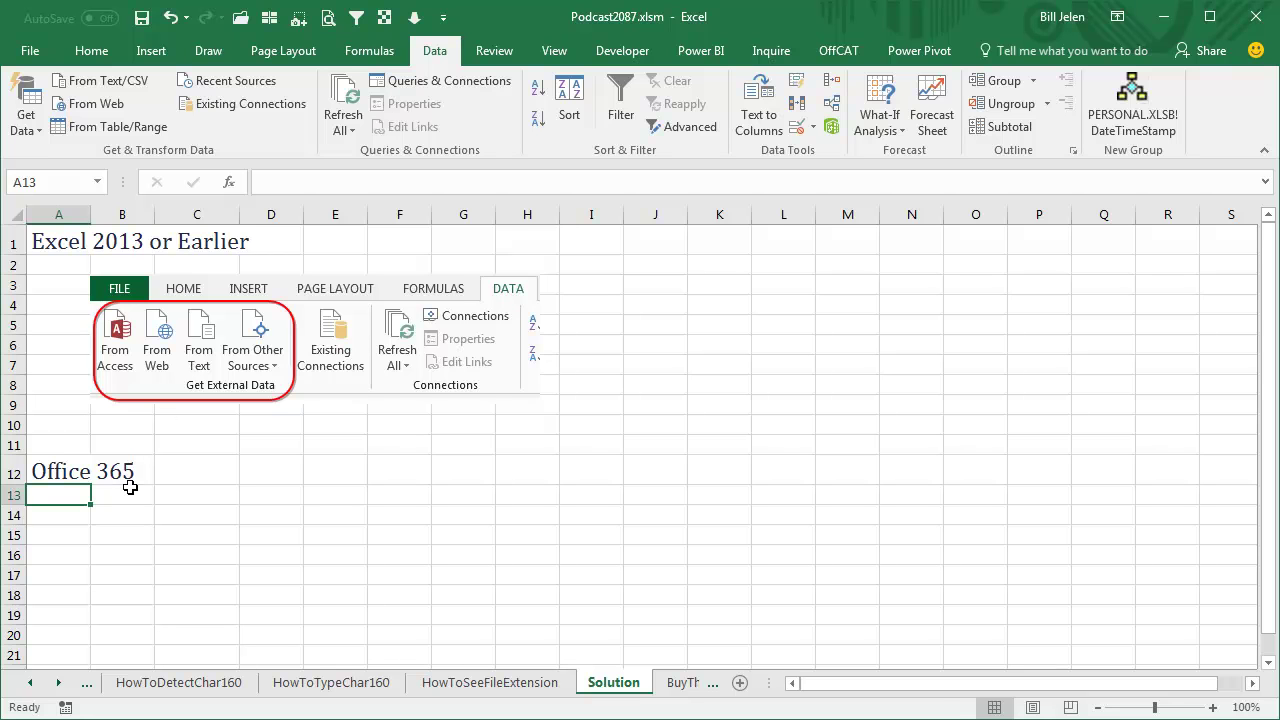
- Add From Text (Legacy) to the Quick Access Toolbar through Excel Options
right_click(240, 20)
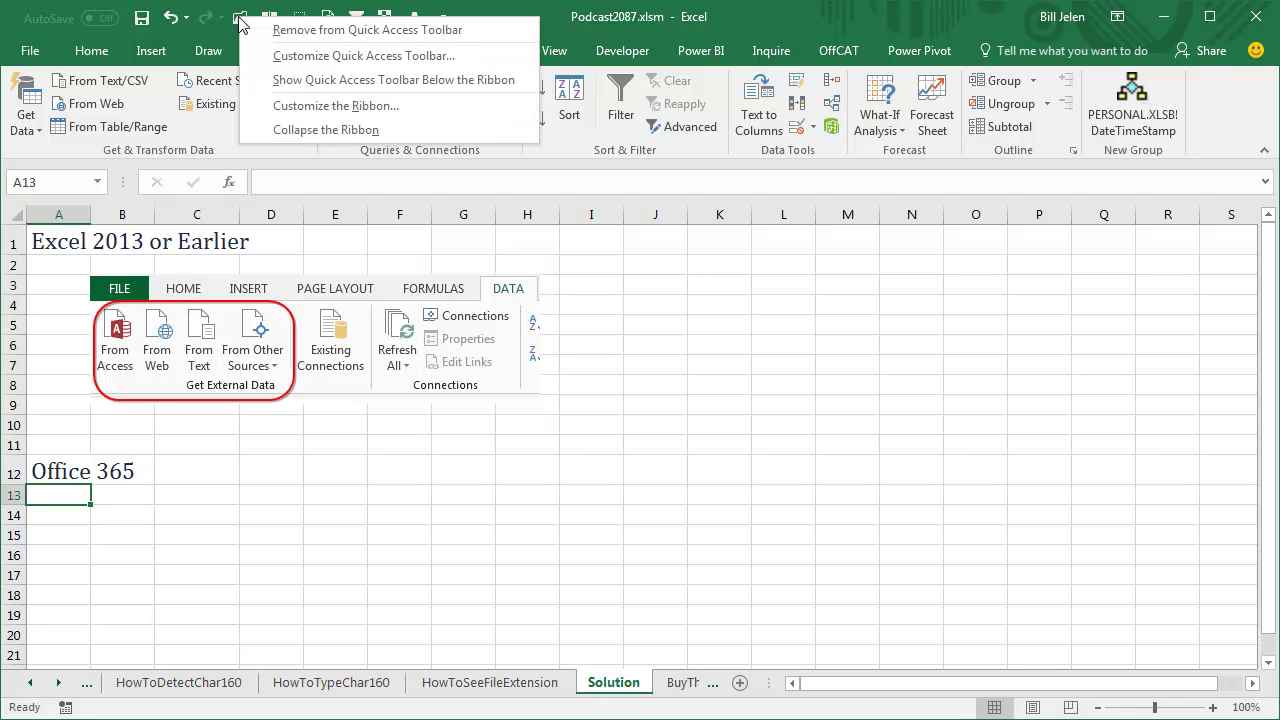
click(280, 56)
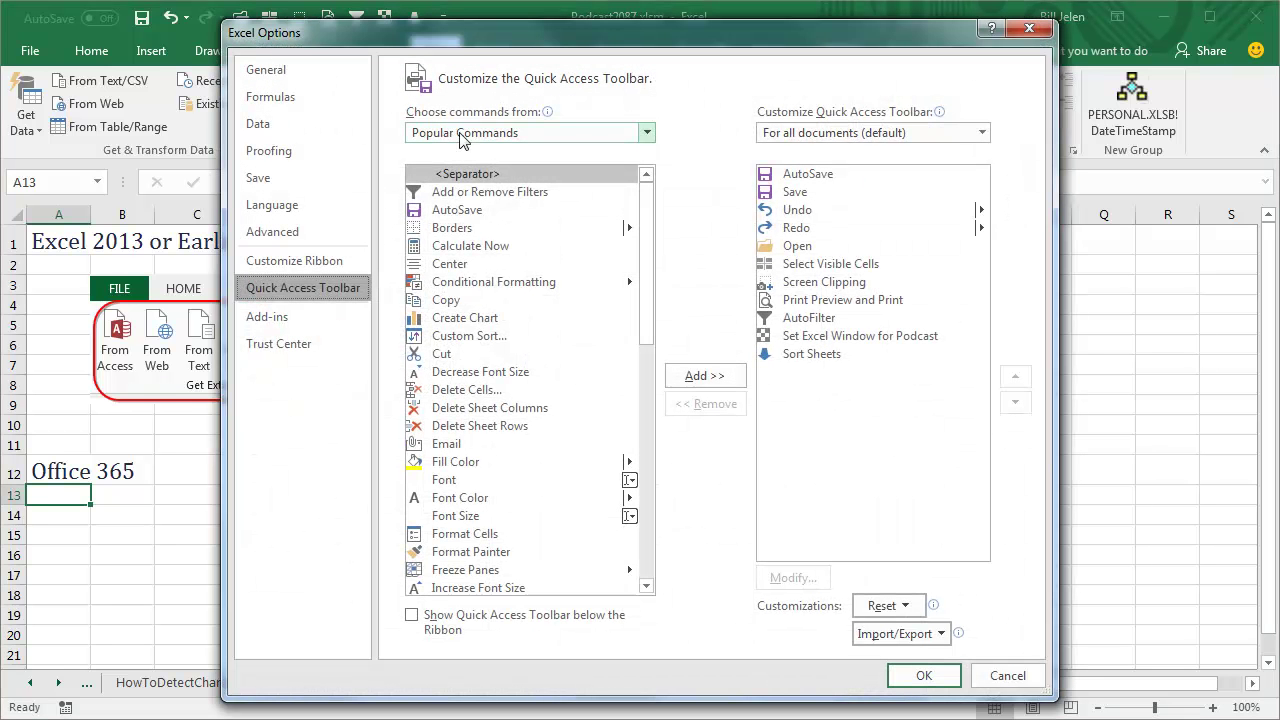
click(464, 134)
click(468, 193)
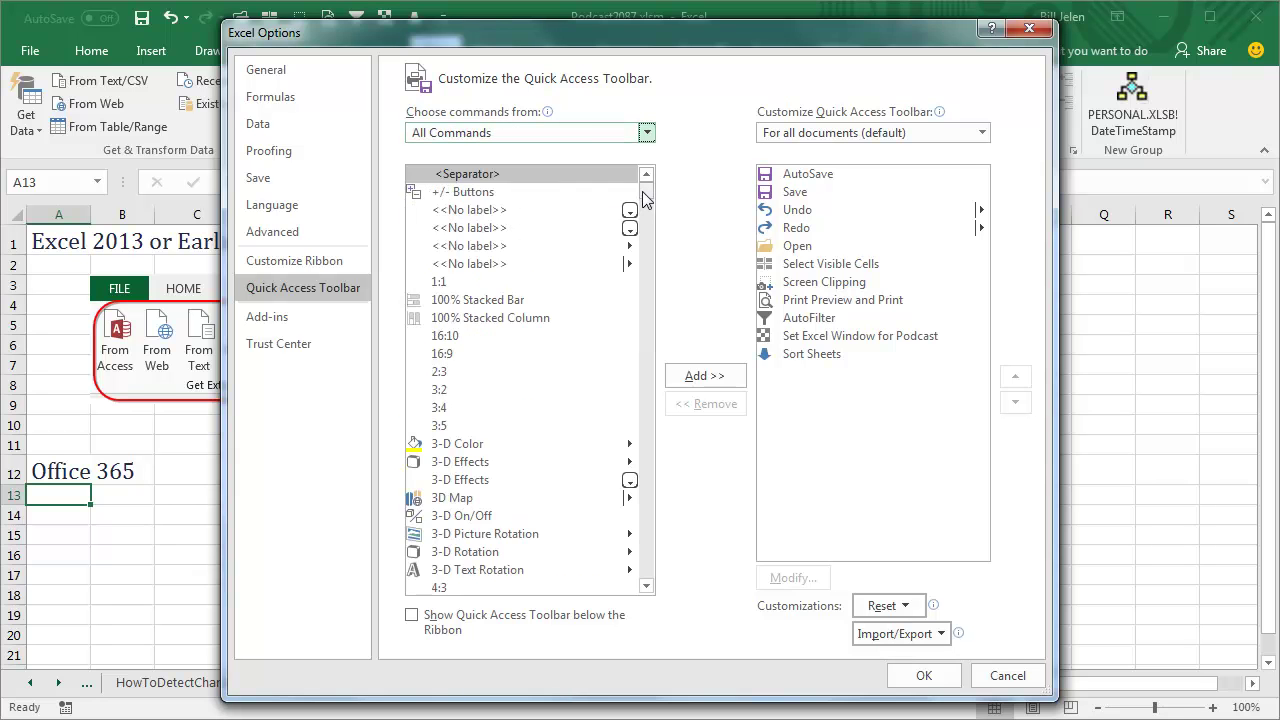
drag(642, 200, 639, 334)
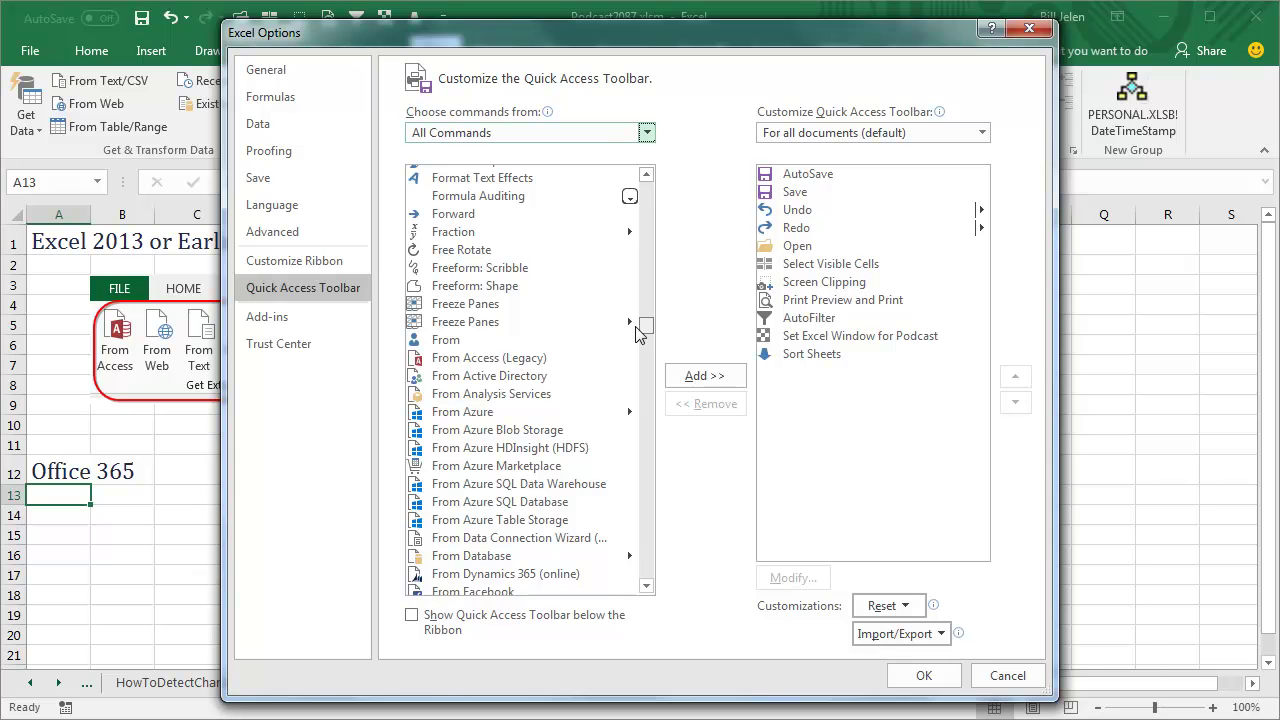
scroll(597, 430, down, 4)
scroll(572, 470, down, 4)
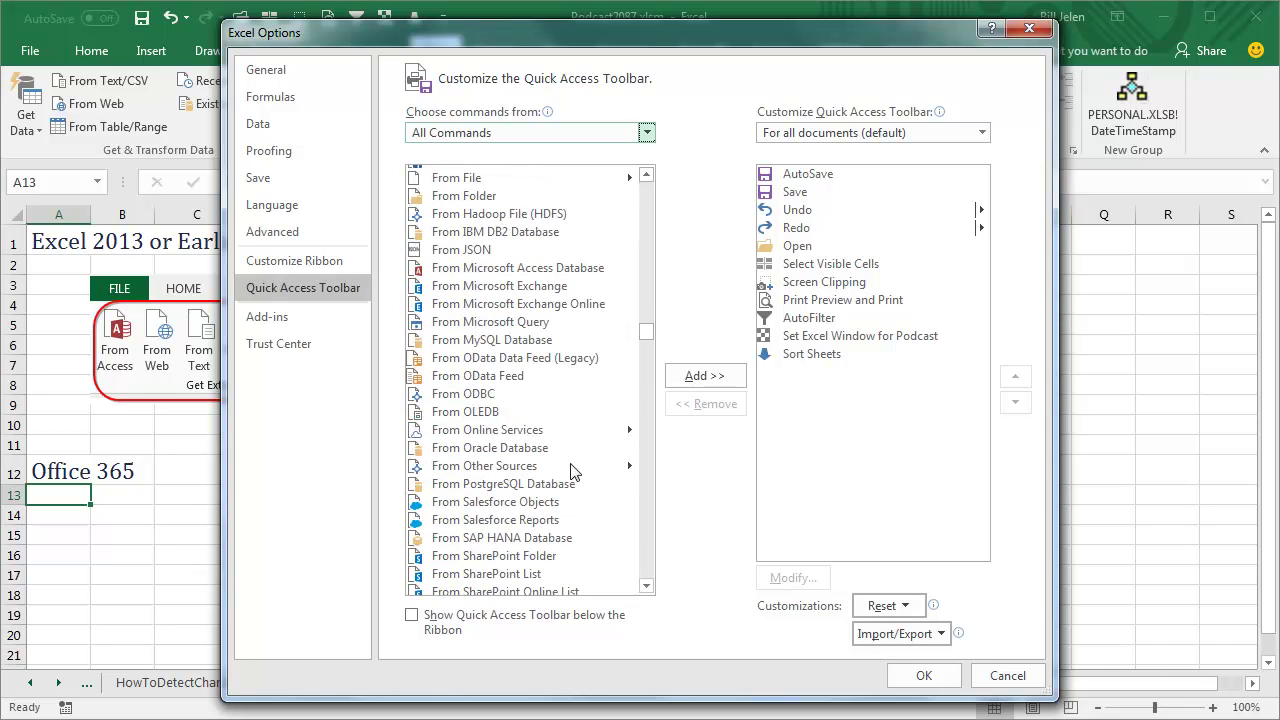
scroll(572, 470, down, 4)
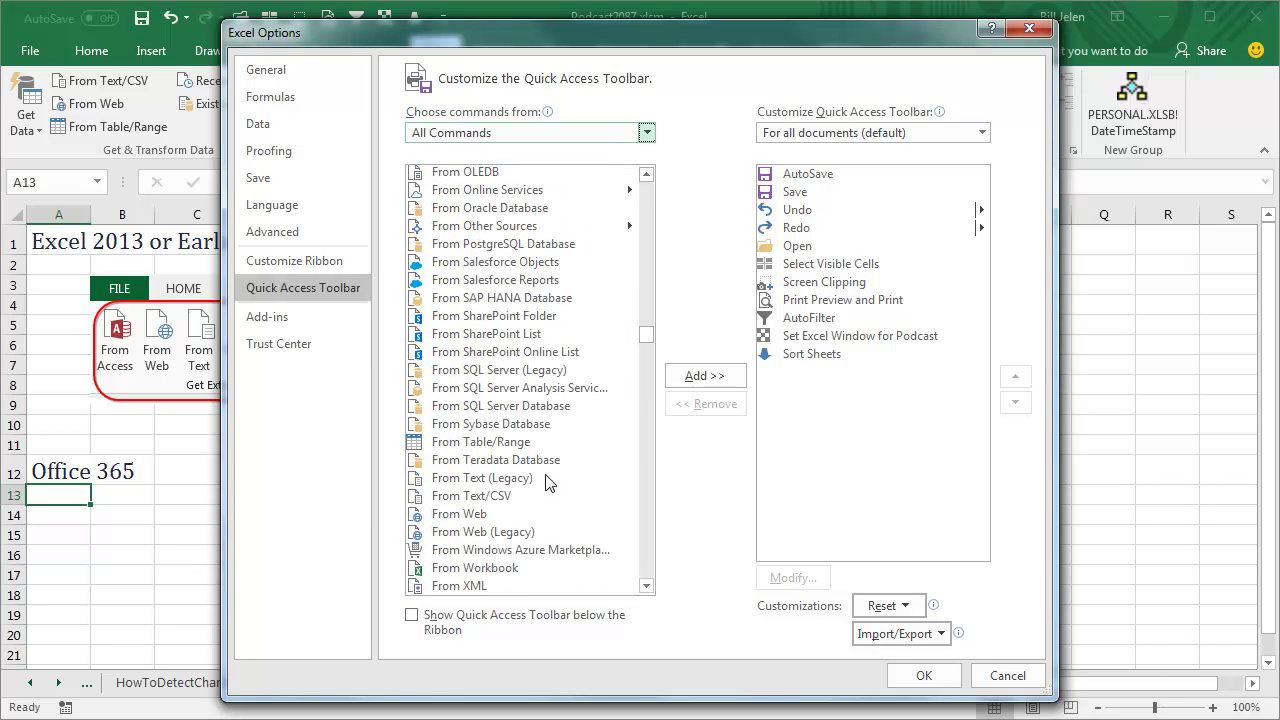
click(522, 480)
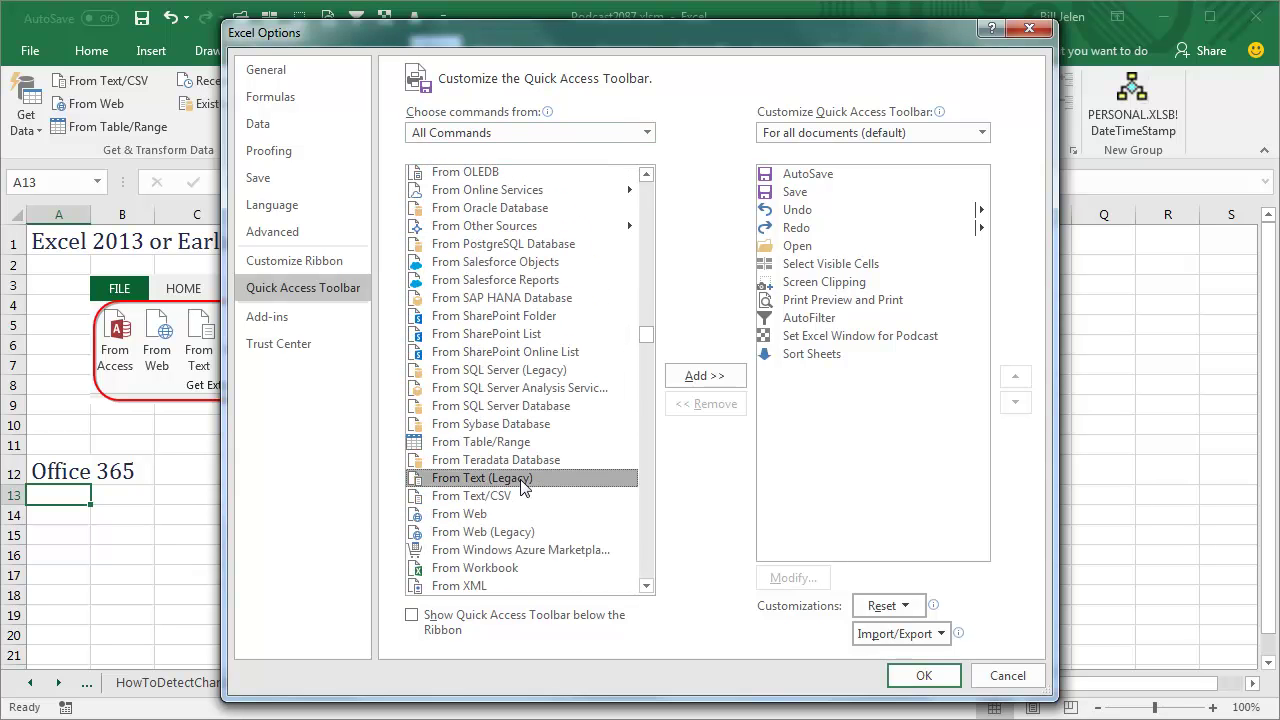
click(687, 380)
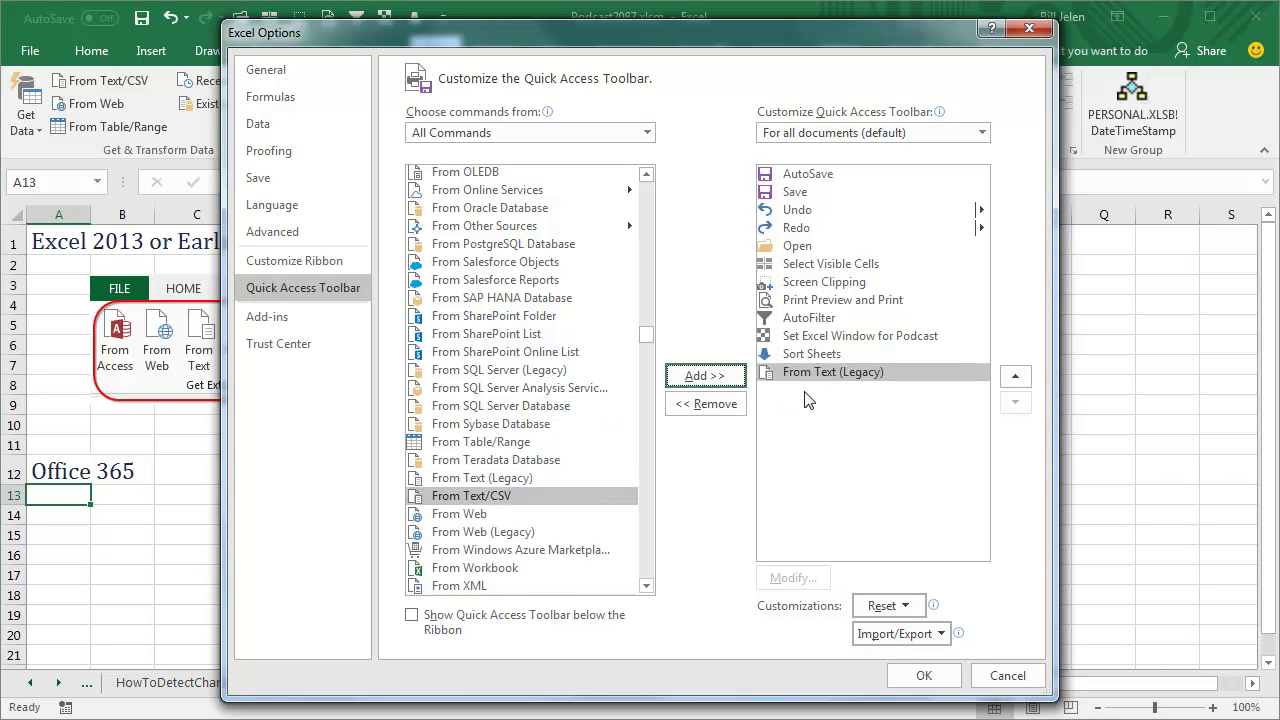
click(936, 677)
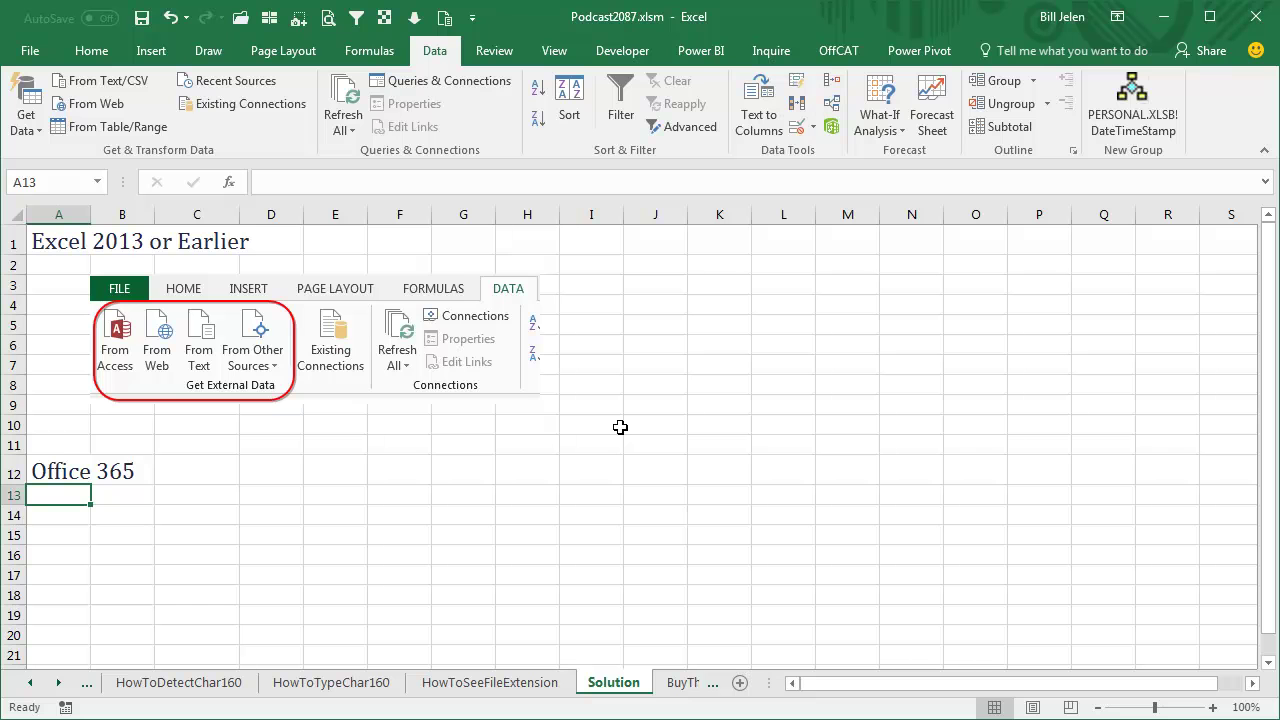
- Insert a new Sheet6 and start a From Text (Legacy) import of Podcast2087Import.csv
key(alt+d)
key(d)
key(d)
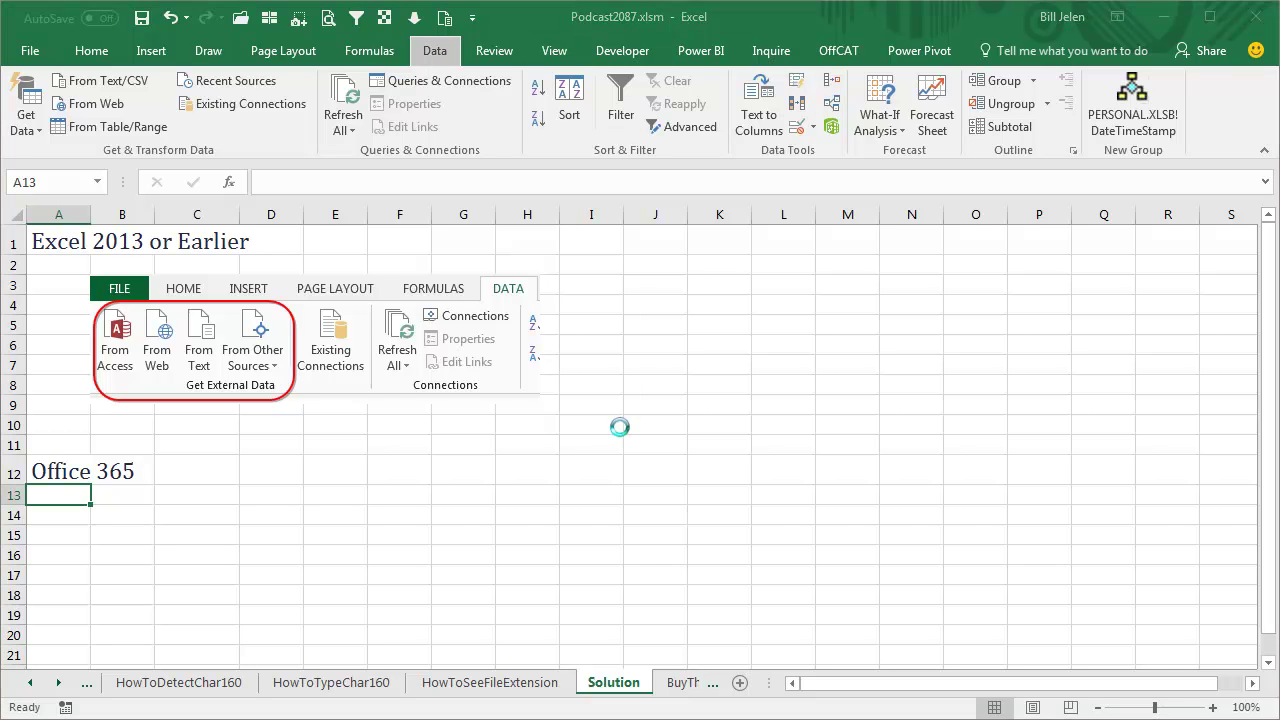
click(446, 20)
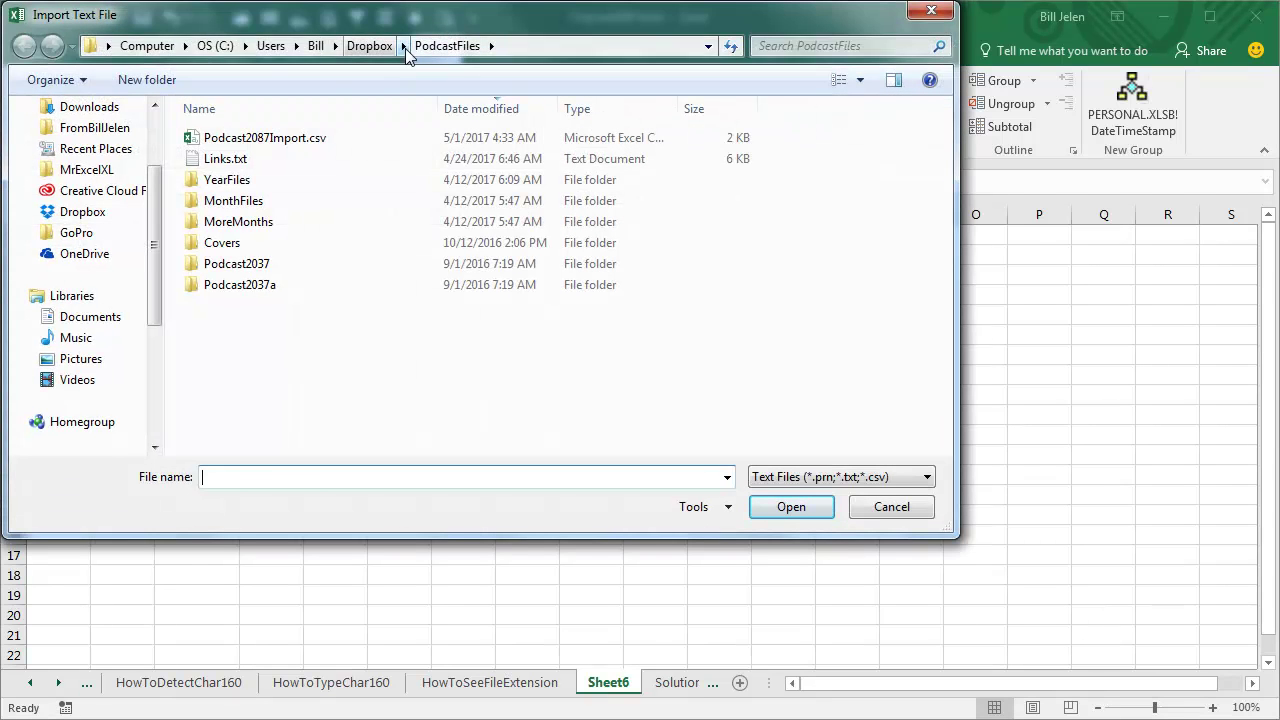
click(278, 140)
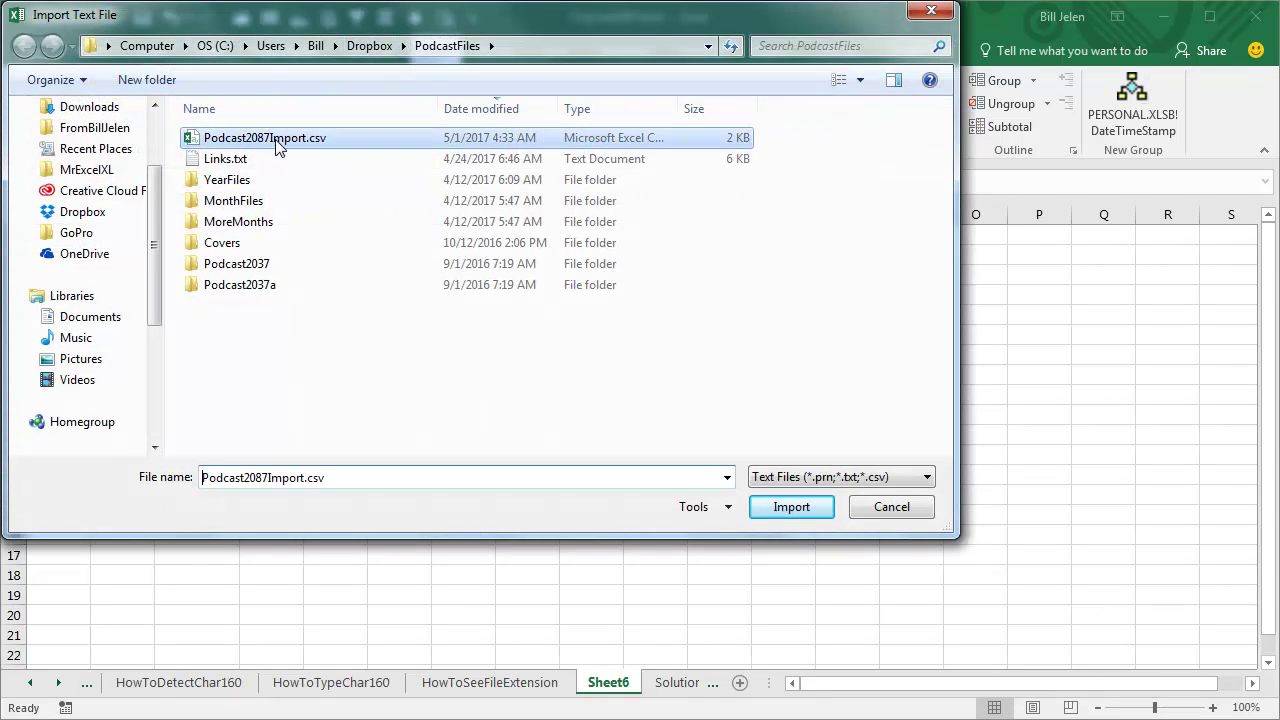
click(797, 512)
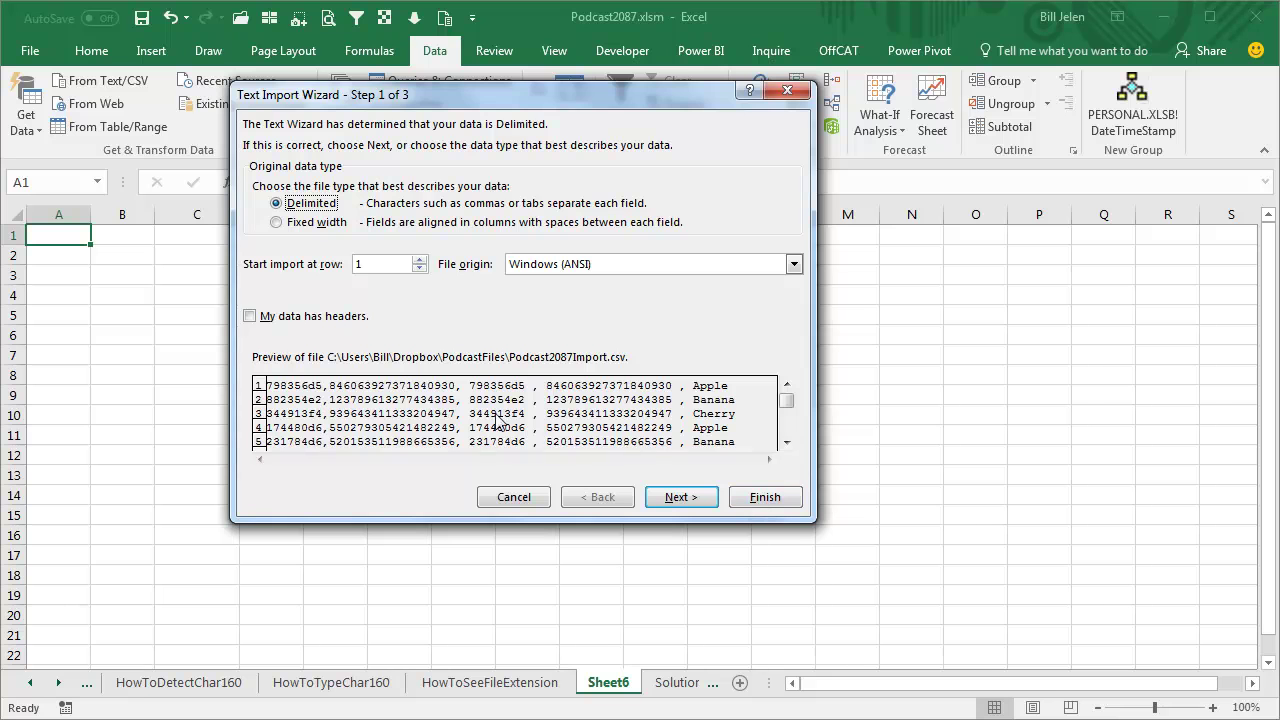
- Set the import delimiters to Comma, Space and Other
click(675, 495)
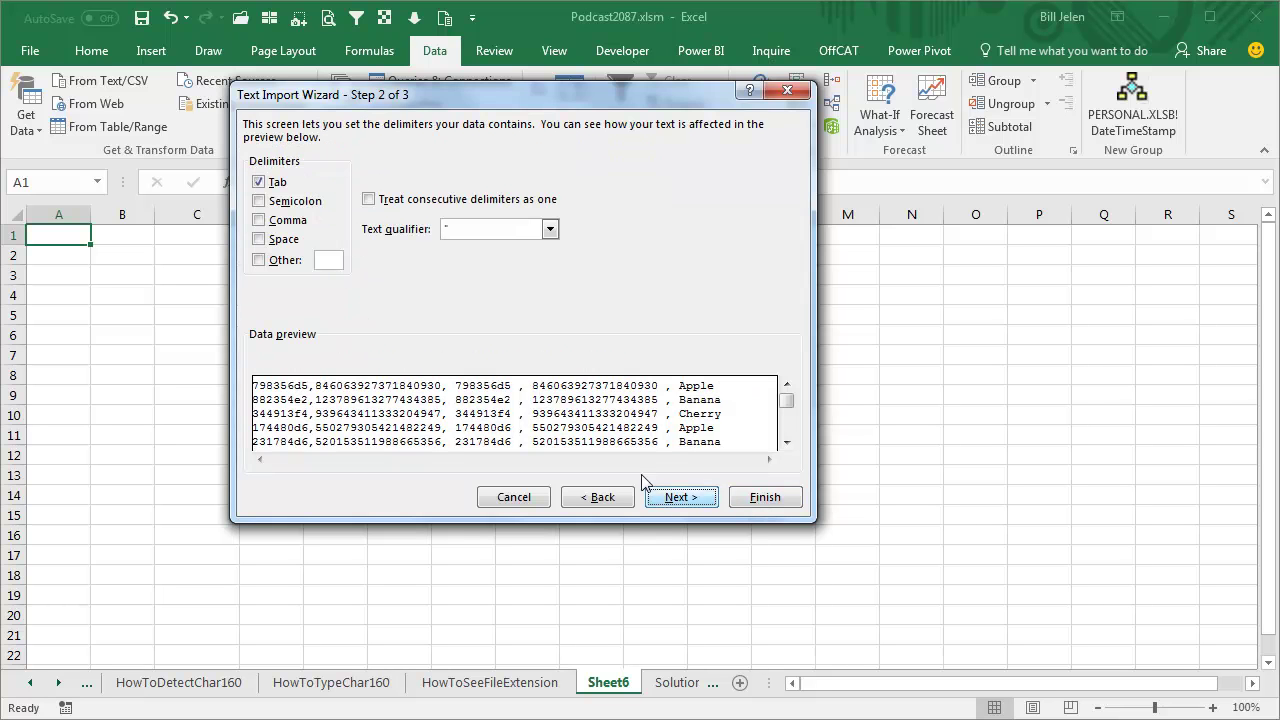
click(258, 222)
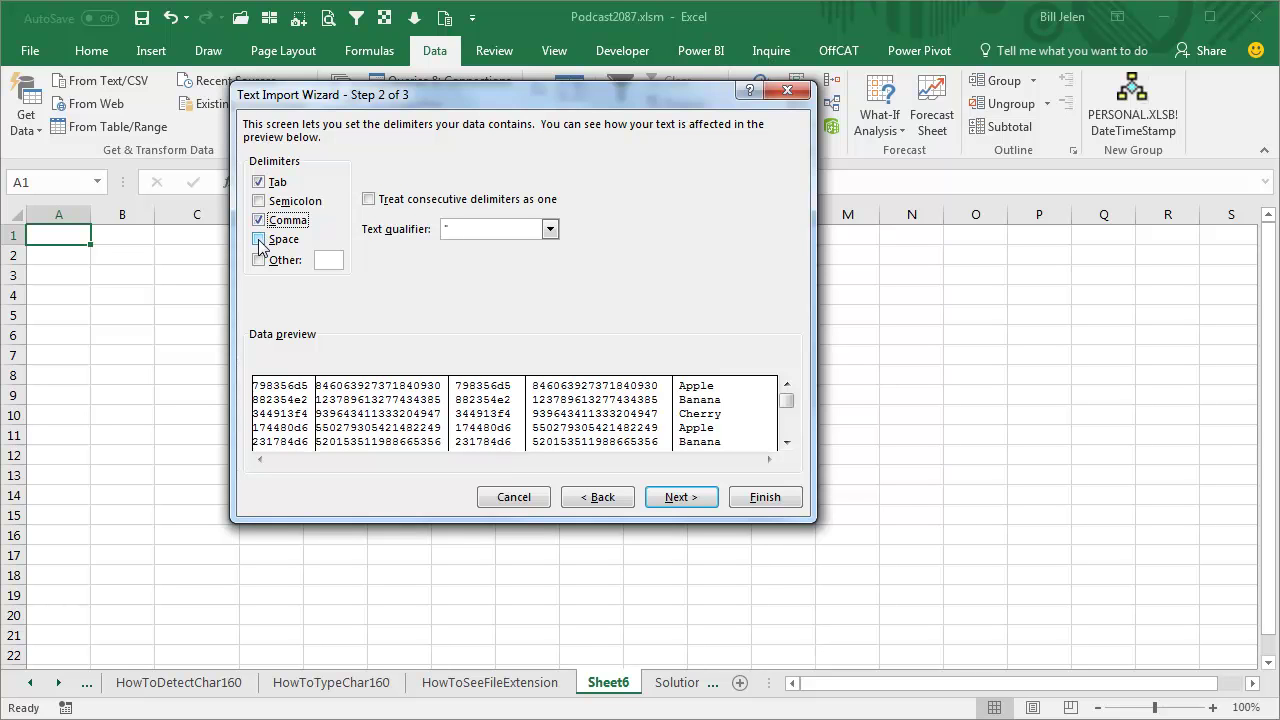
click(259, 242)
click(259, 260)
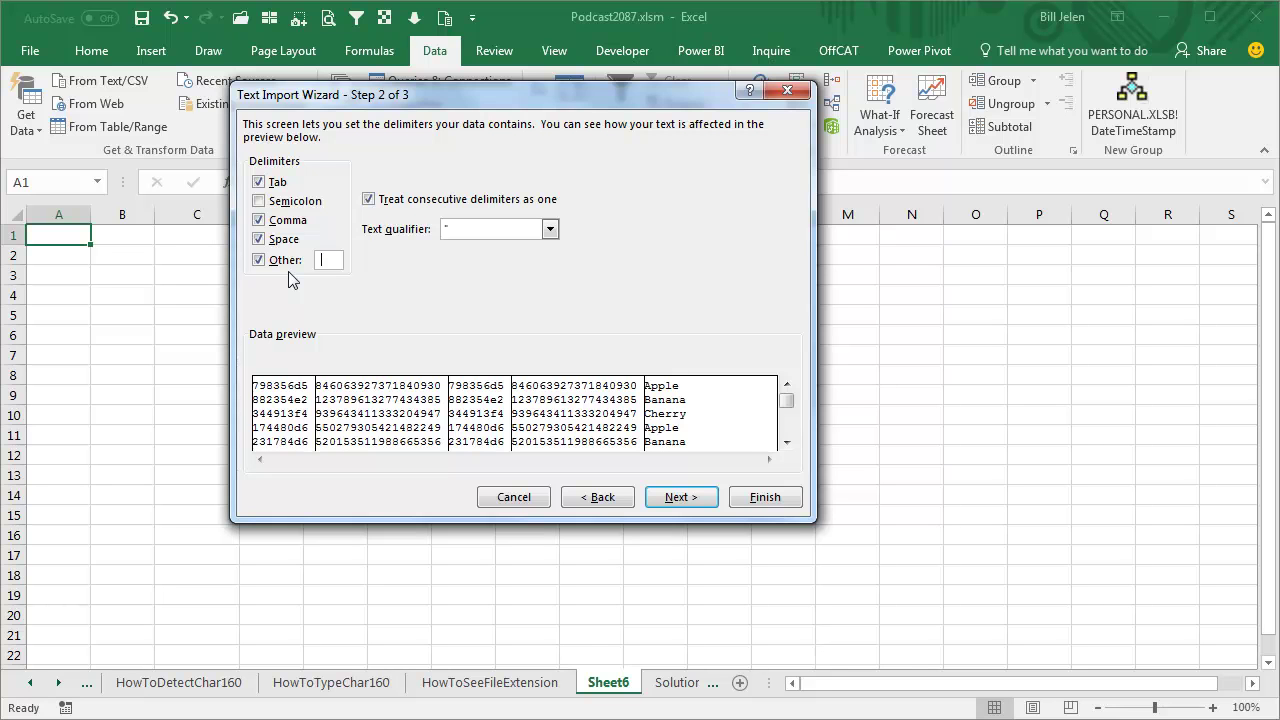
- Set the four part-number columns to Text format
click(678, 498)
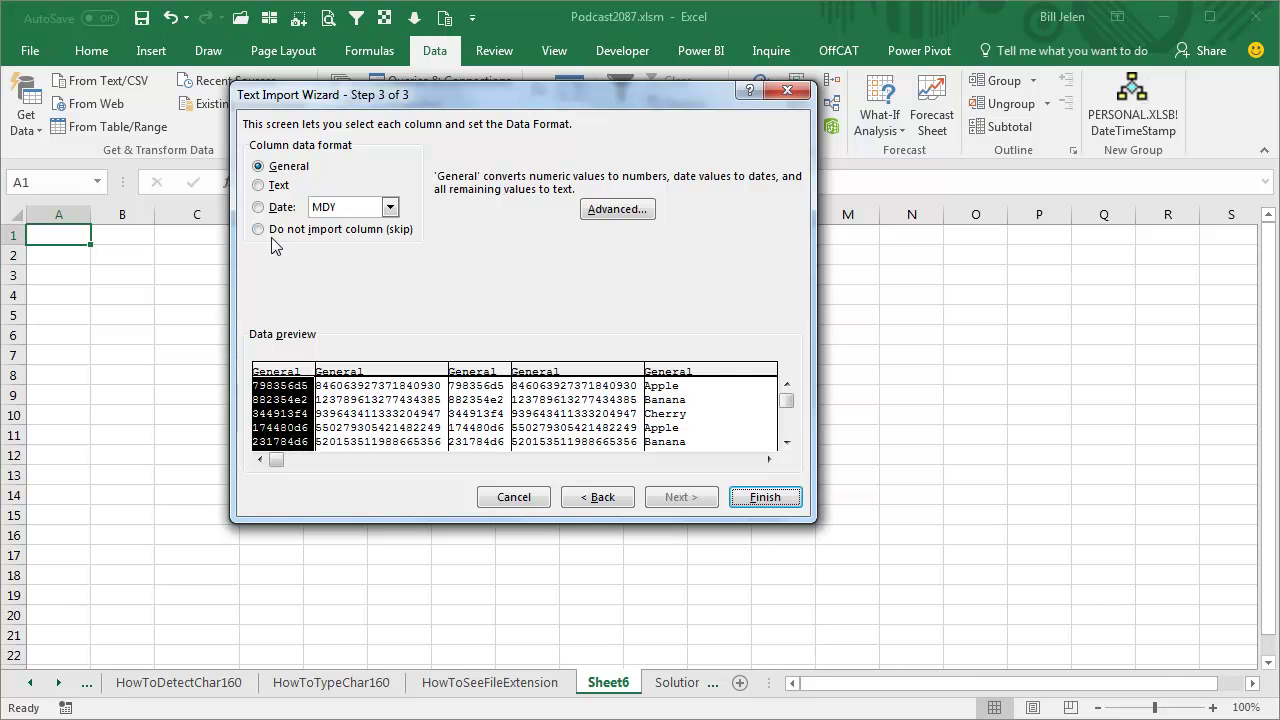
click(258, 185)
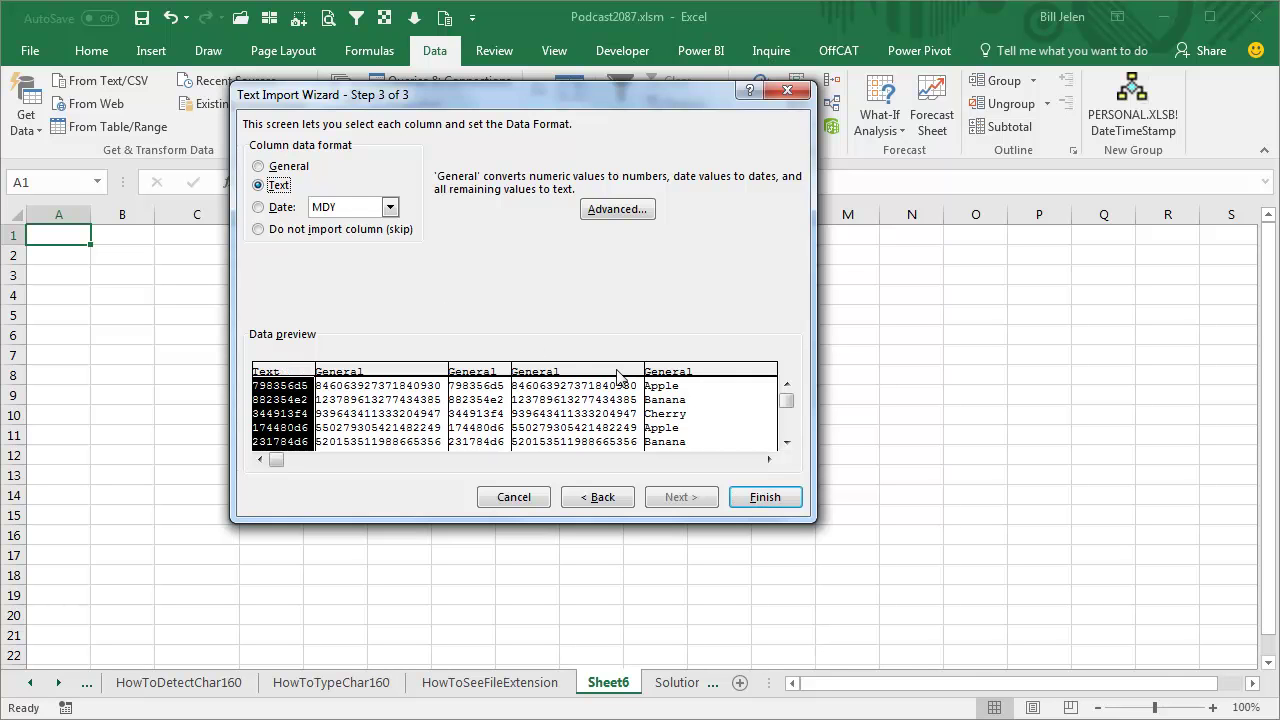
shift+click(614, 374)
click(258, 185)
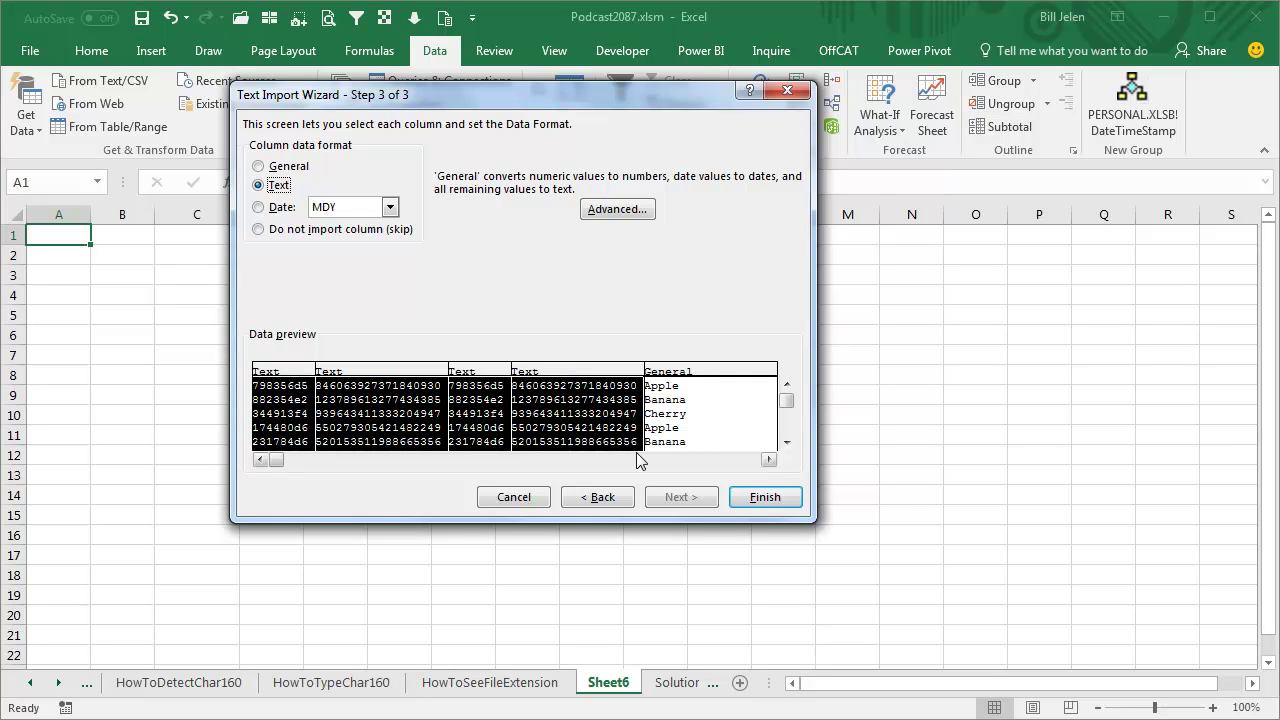
- Finish the wizard, review the range properties, and place the data at $A$1 on Sheet6
click(760, 499)
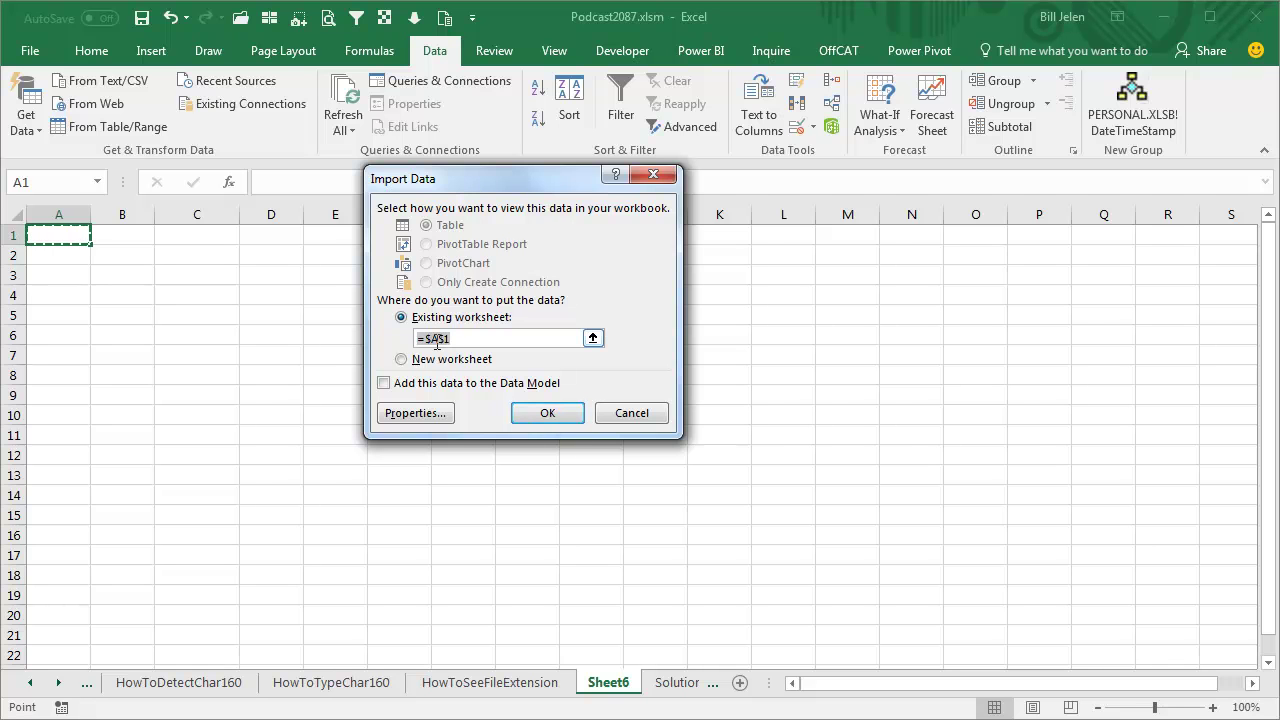
click(422, 412)
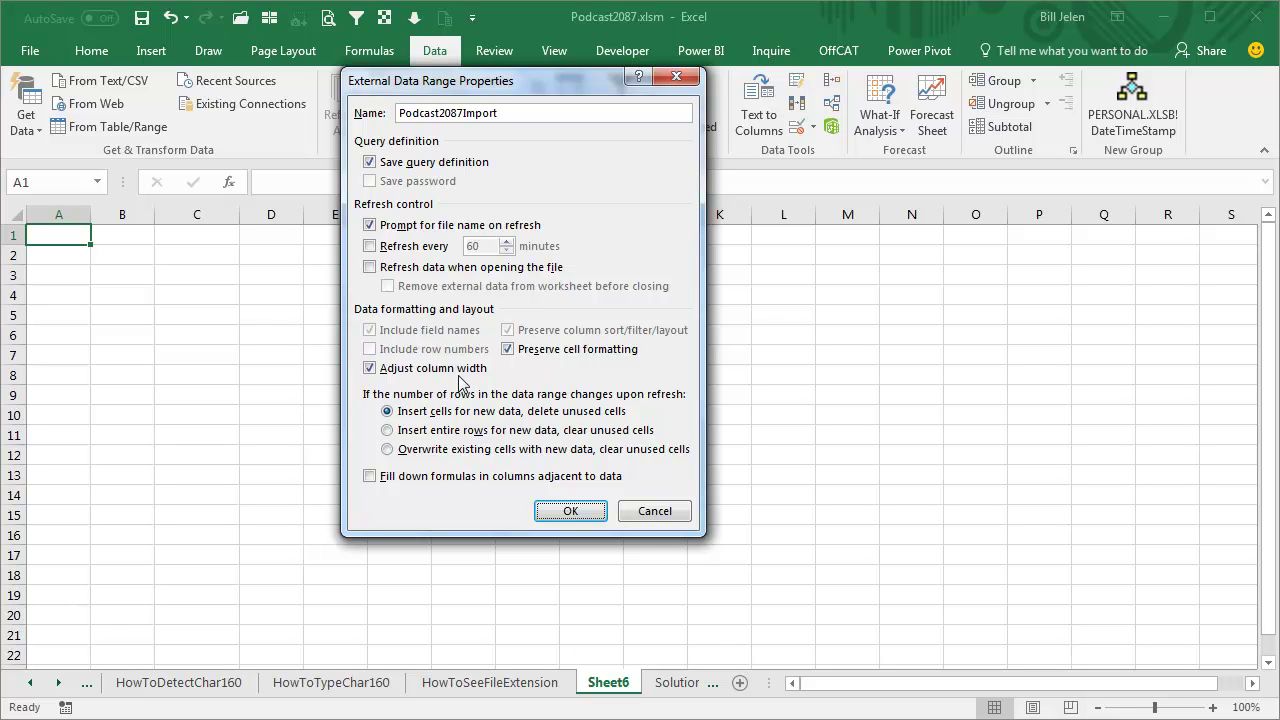
click(568, 512)
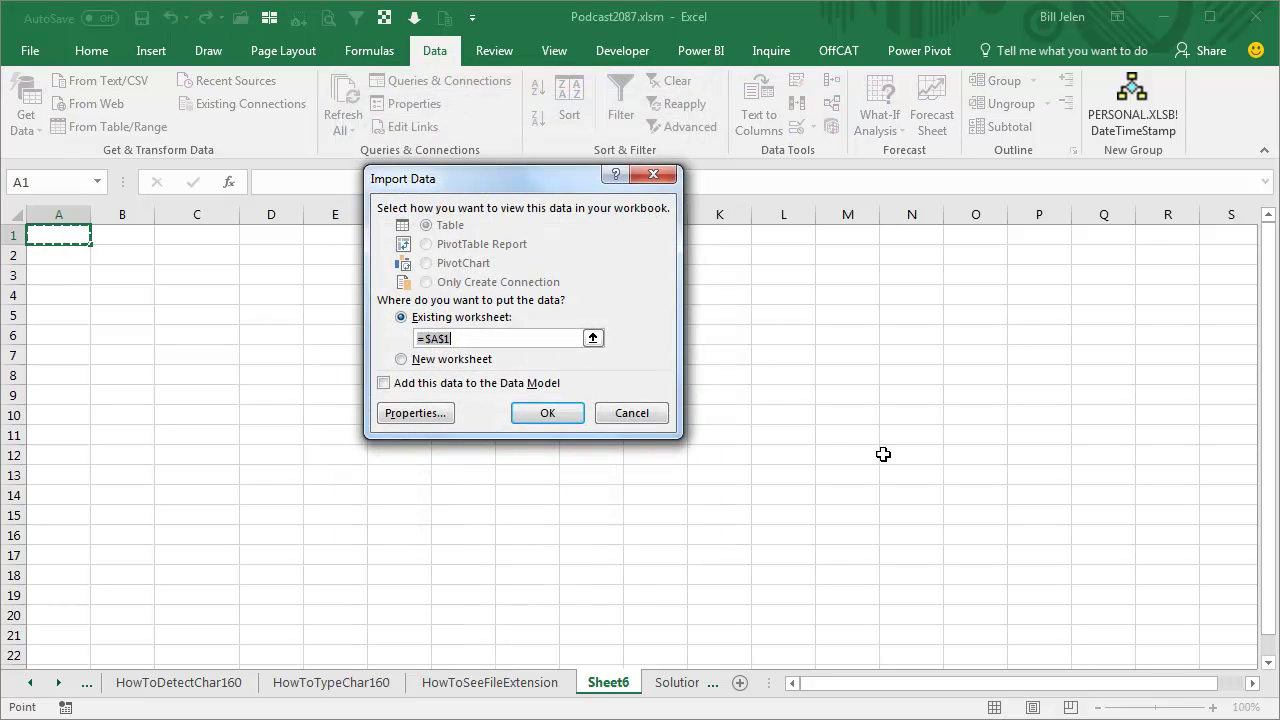
click(569, 414)
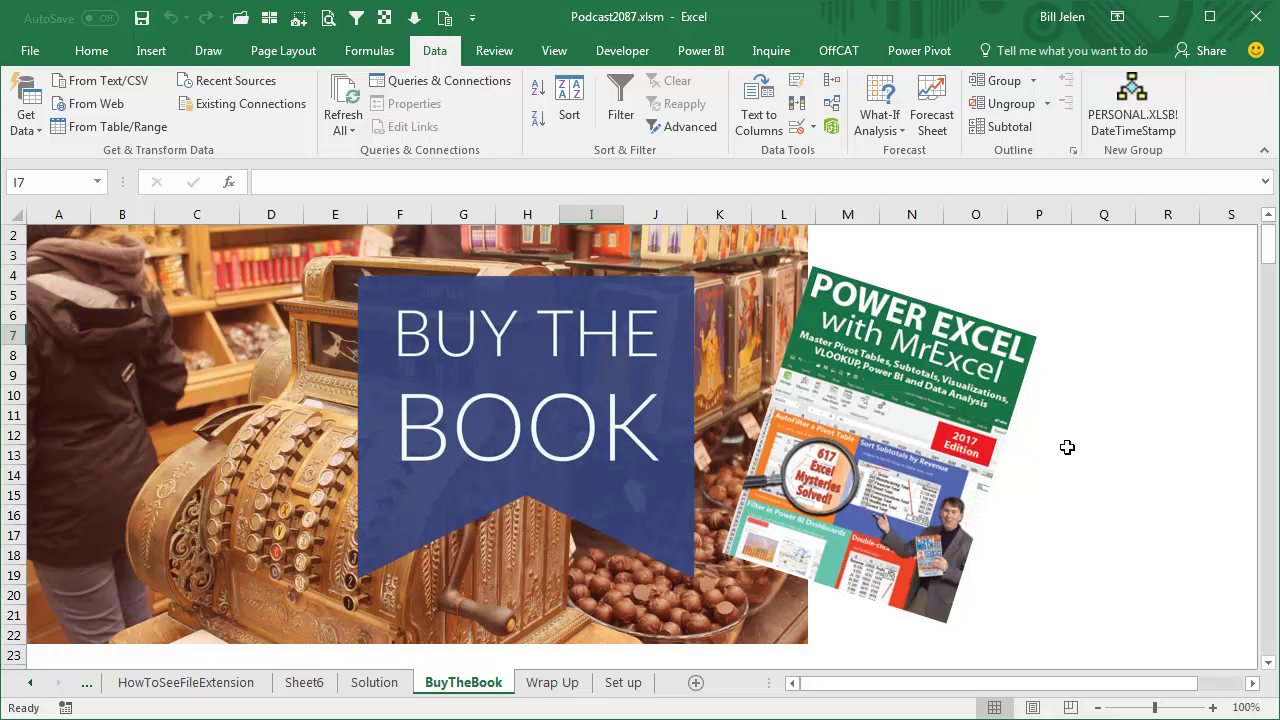
- Show the Wrap Up sheet with the episode's topics and the jkp-ads.com and UserVoice links
click(552, 682)
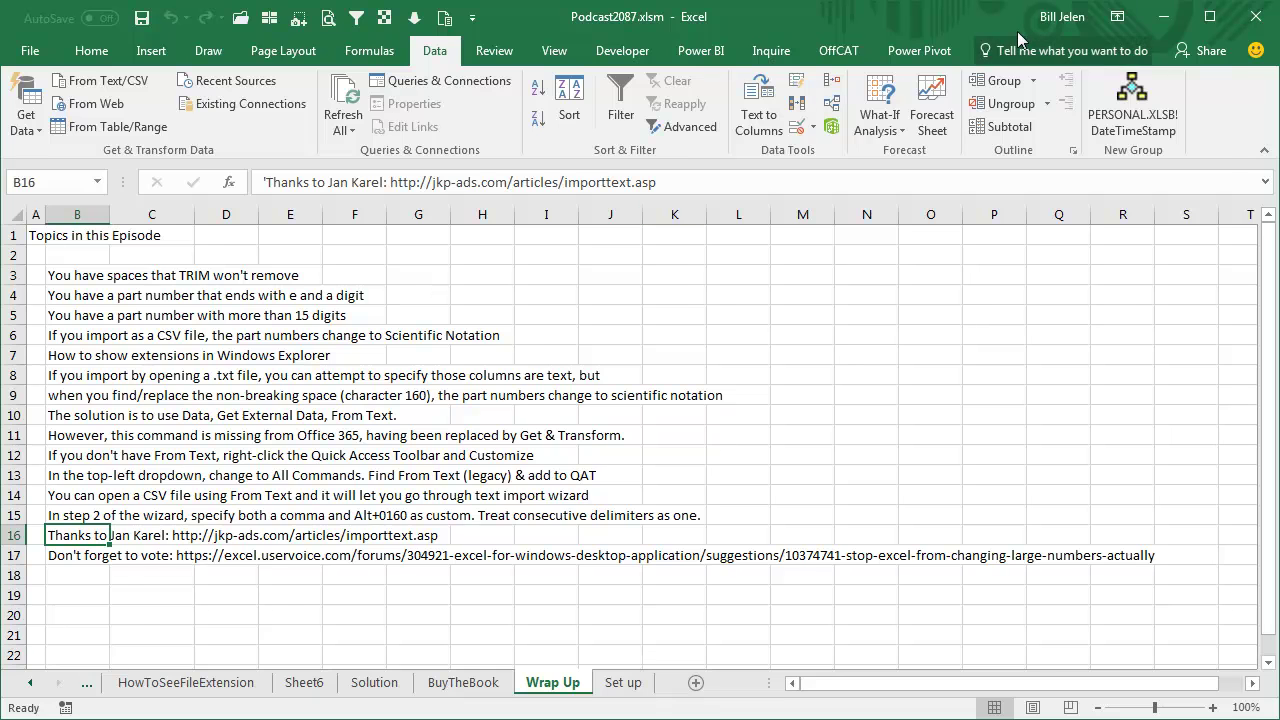
- Switch to Chrome's UserVoice page 'Stop Excel from changing large numbers to scientific notation'
key(alt+Tab)
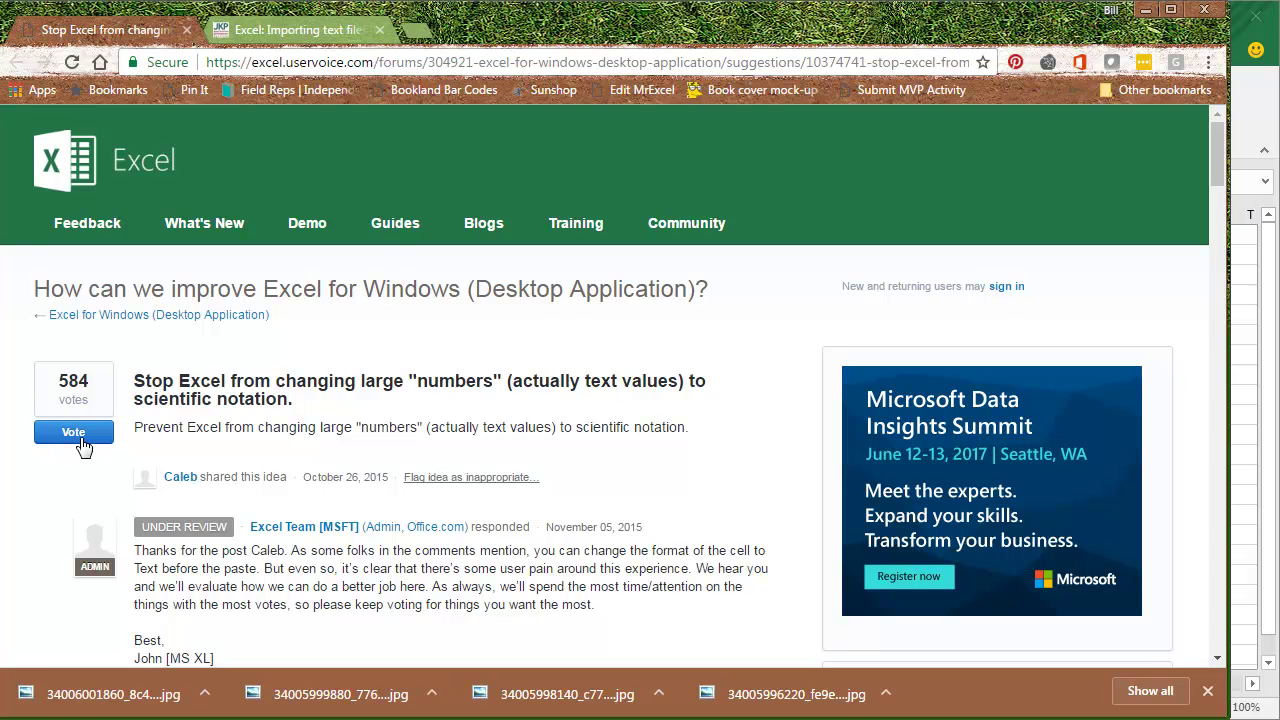
- Bring Excel back to the front, showing the Podcast2087 workbook's Wrap Up sheet
key(alt+Tab)
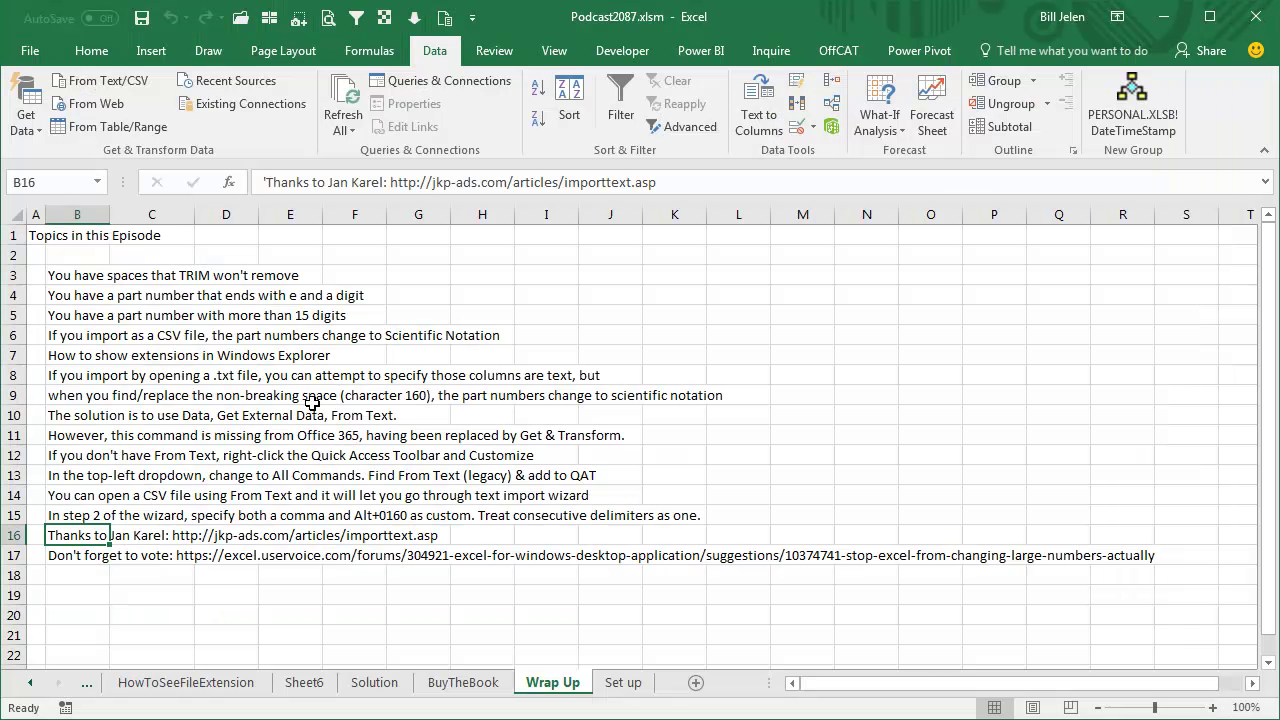